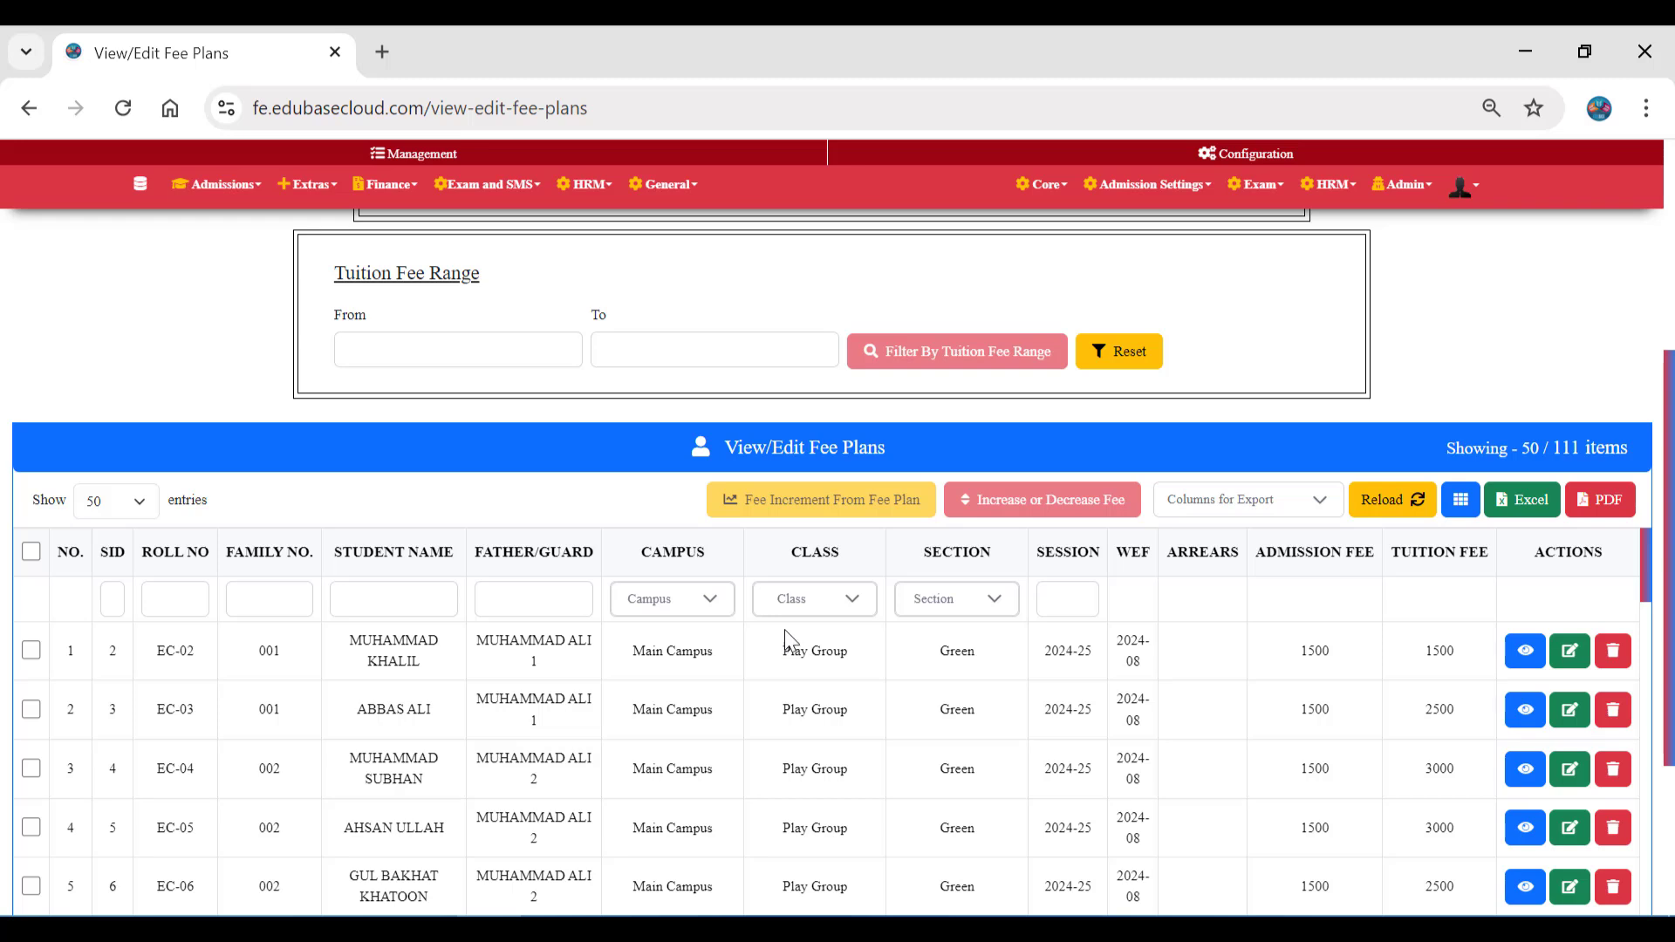
- Filter the fee plans list to the Play Group class
left_click(820, 601)
left_click(828, 689)
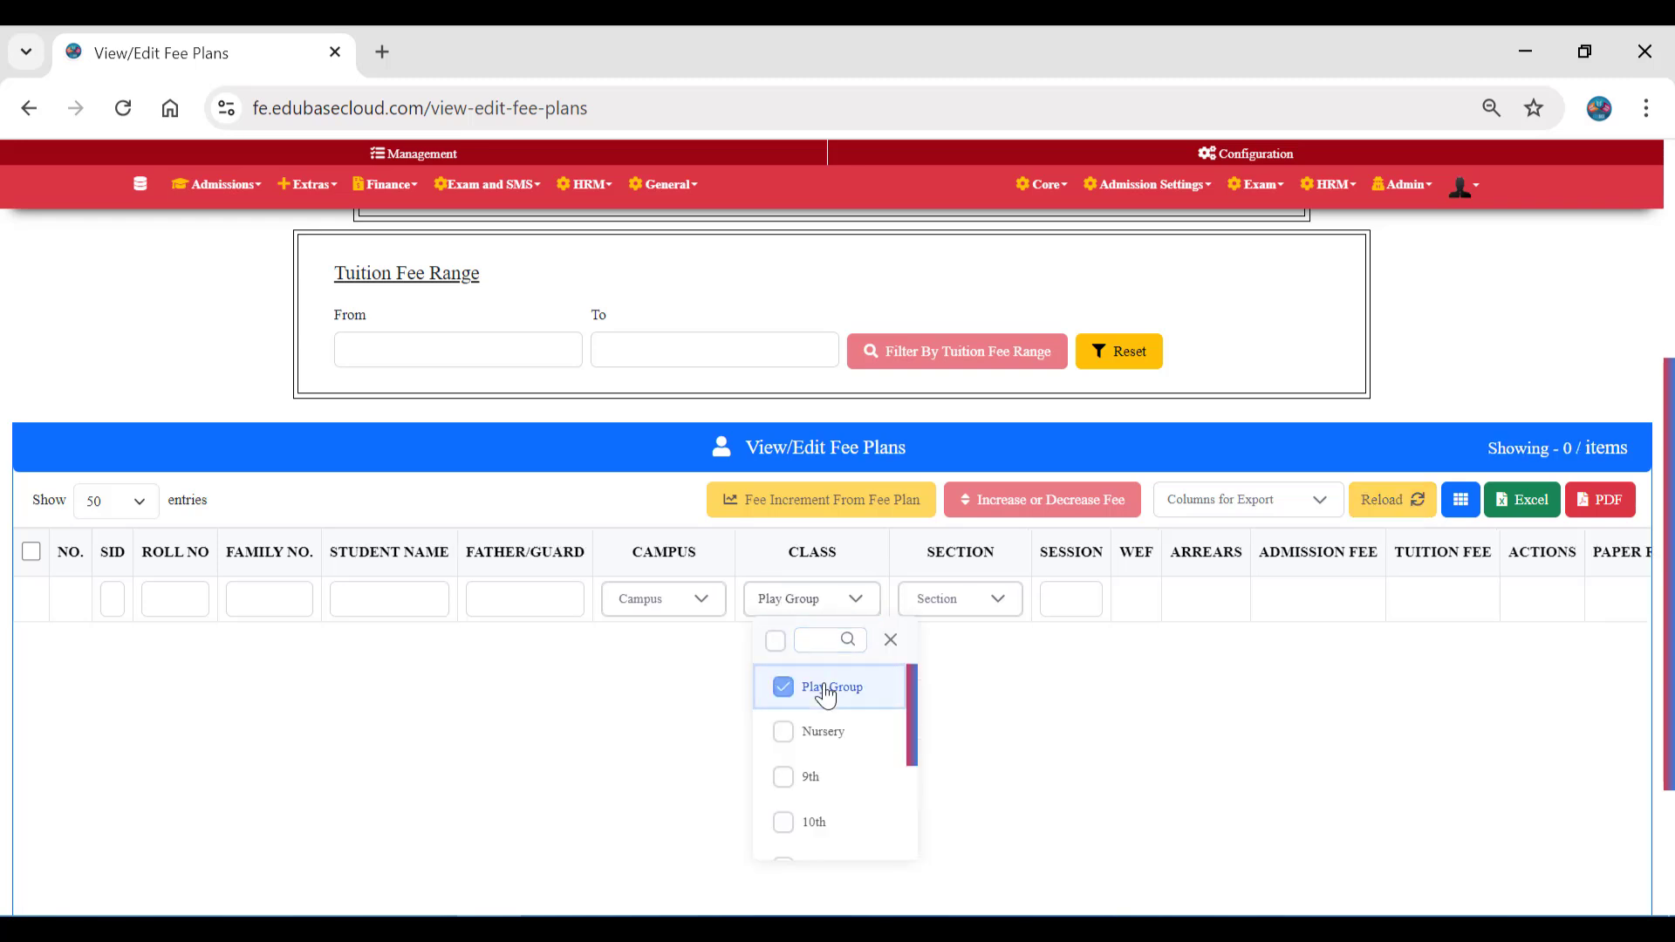
left_click(1085, 666)
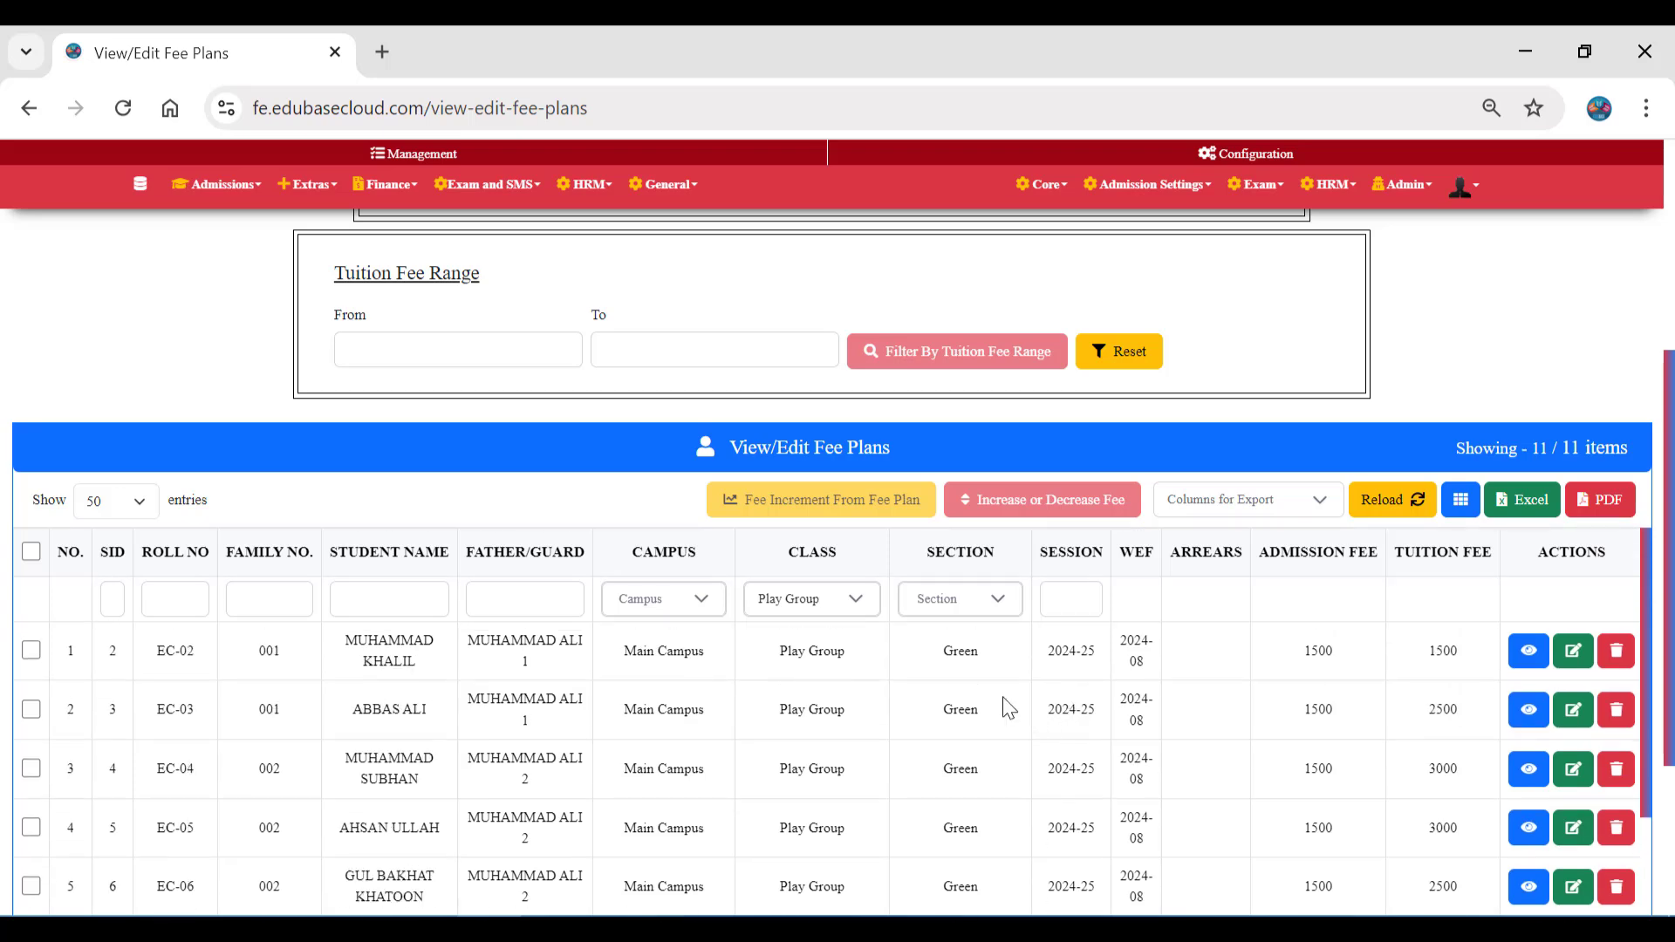
- Choose Tuition Fee as the fee particular for the fee increment
scroll(774, 572, "up", 5)
scroll(751, 542, "up", 2)
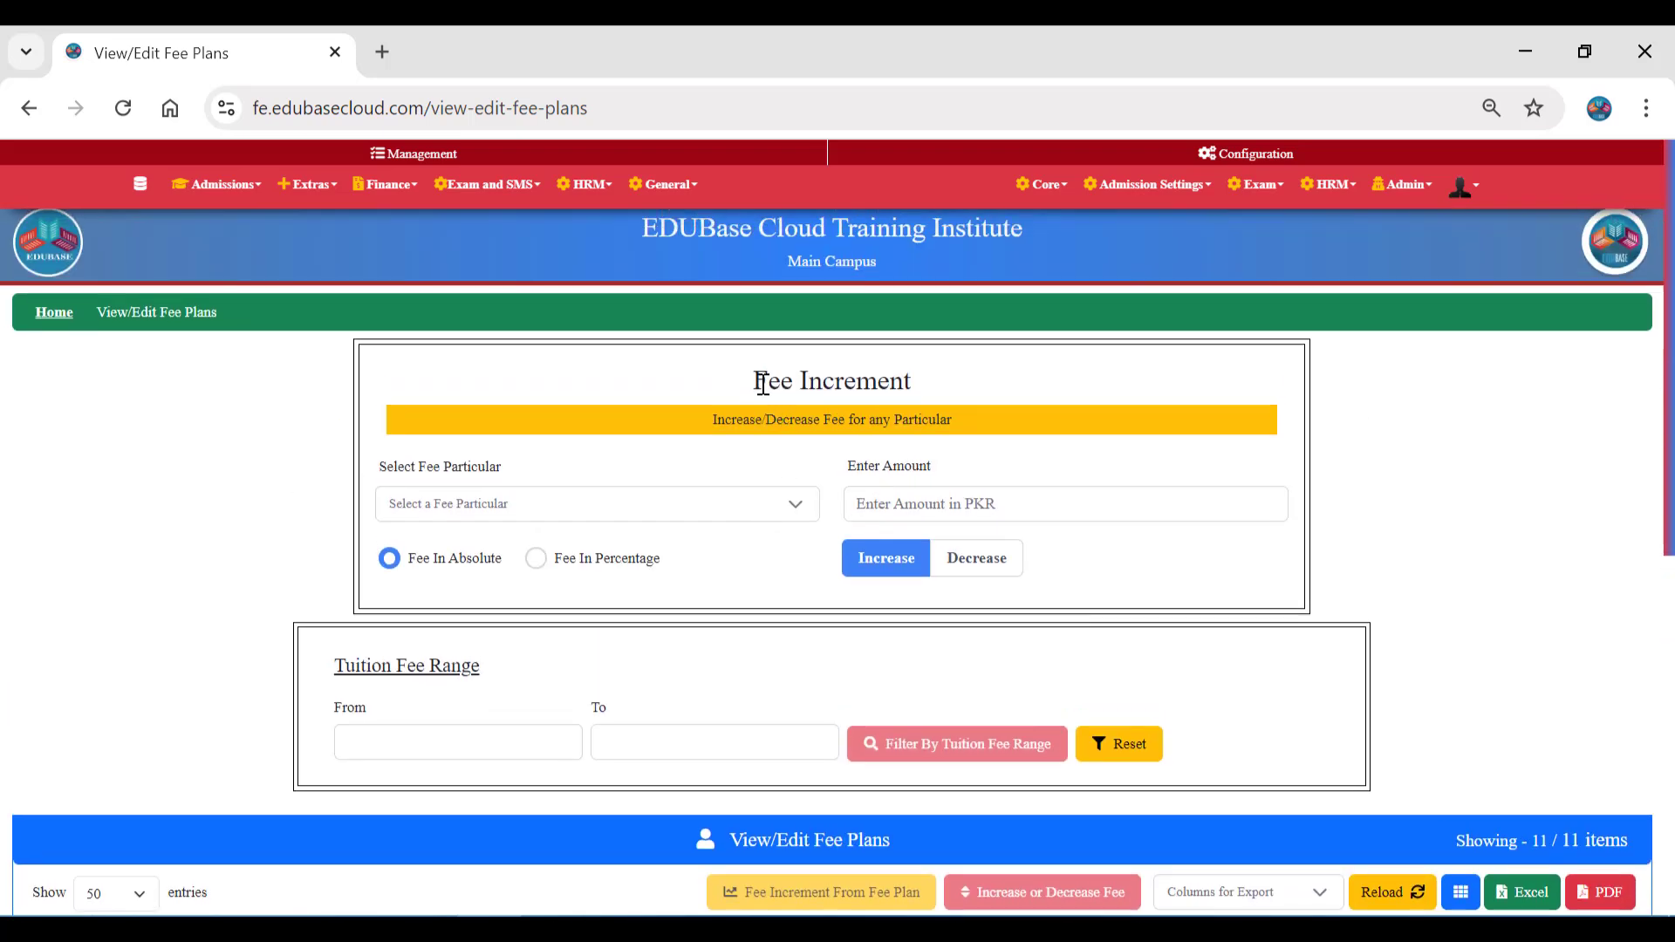
left_click_drag(763, 384, 885, 379)
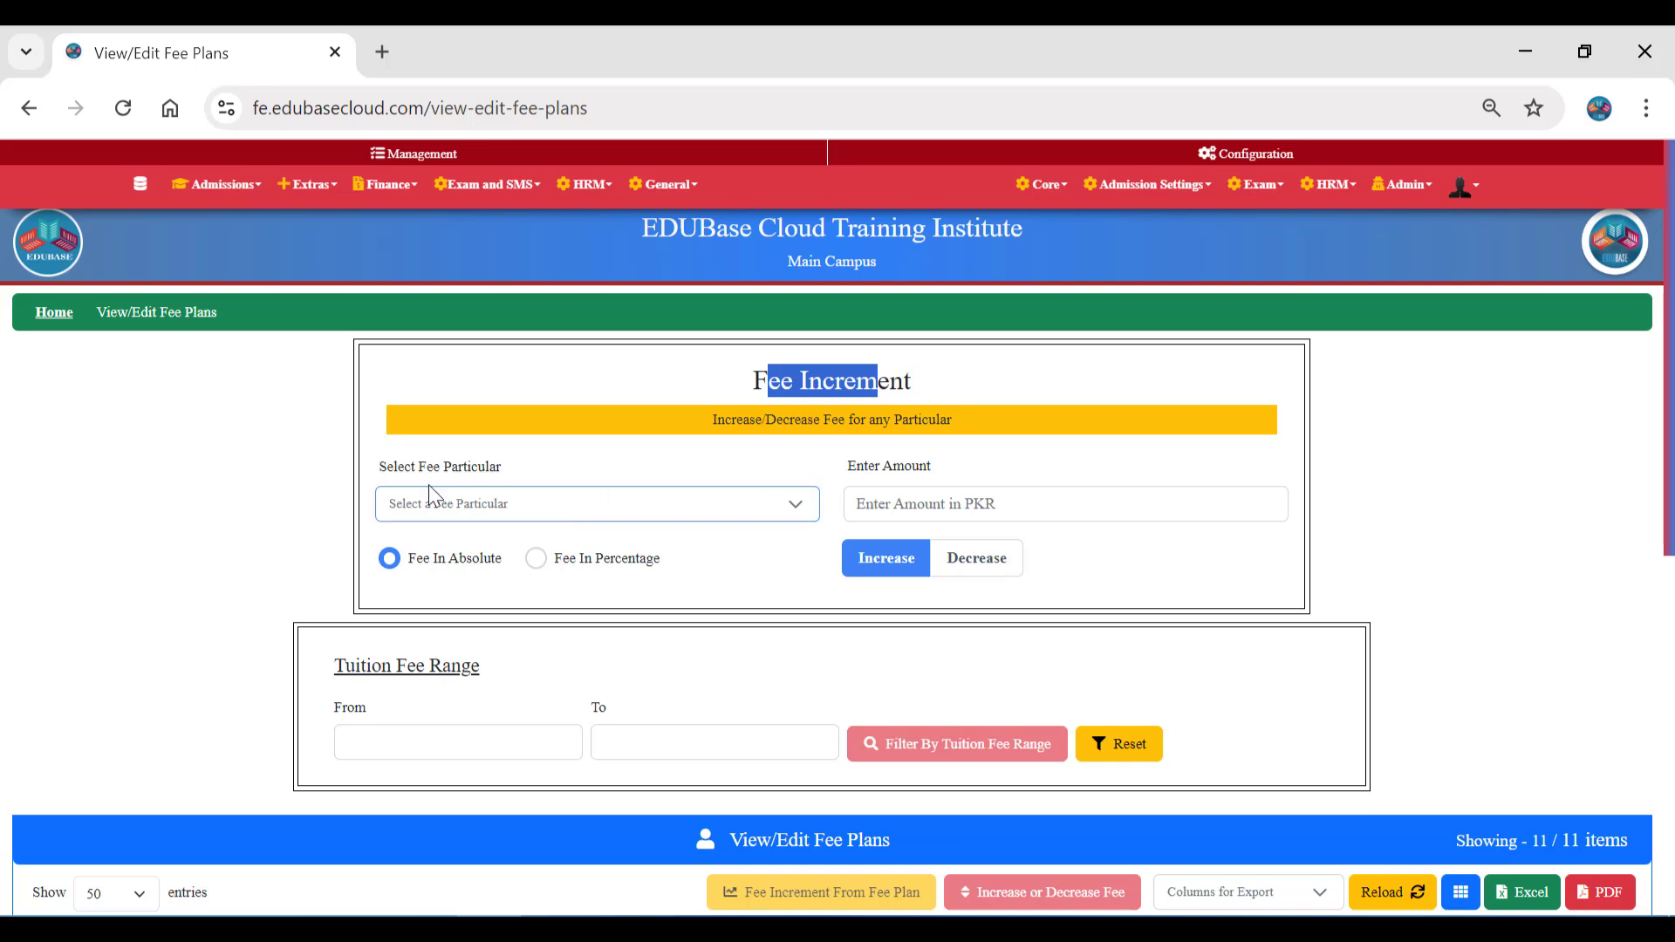
left_click_drag(394, 469, 453, 472)
left_click(487, 508)
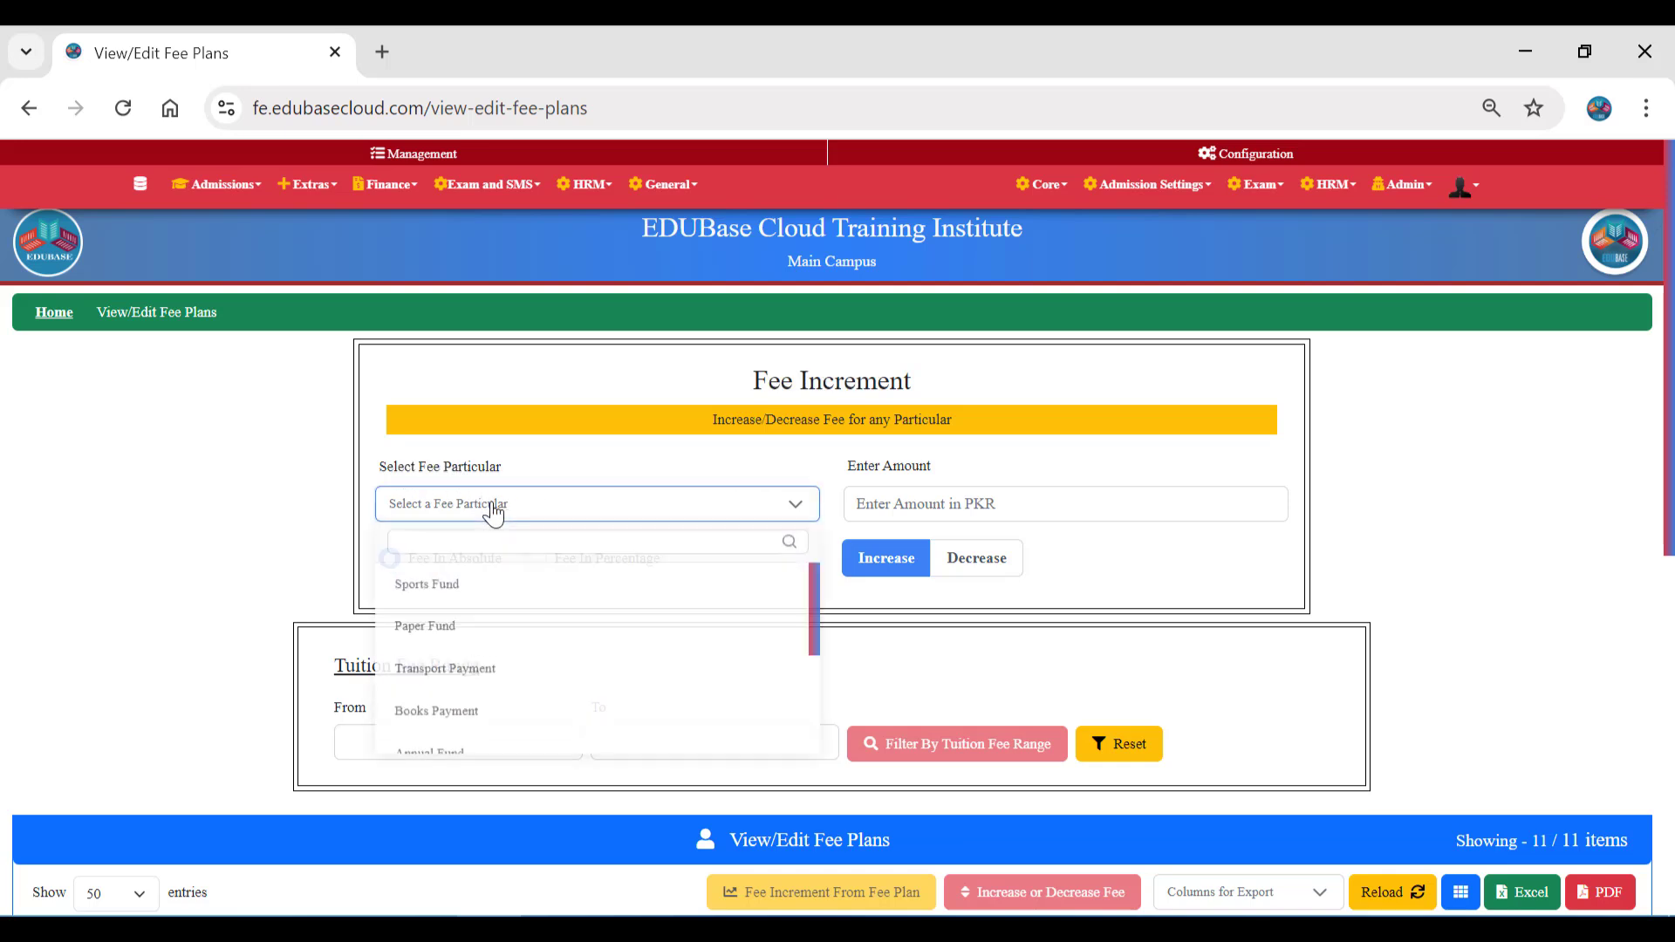
scroll(465, 615, "down", 3)
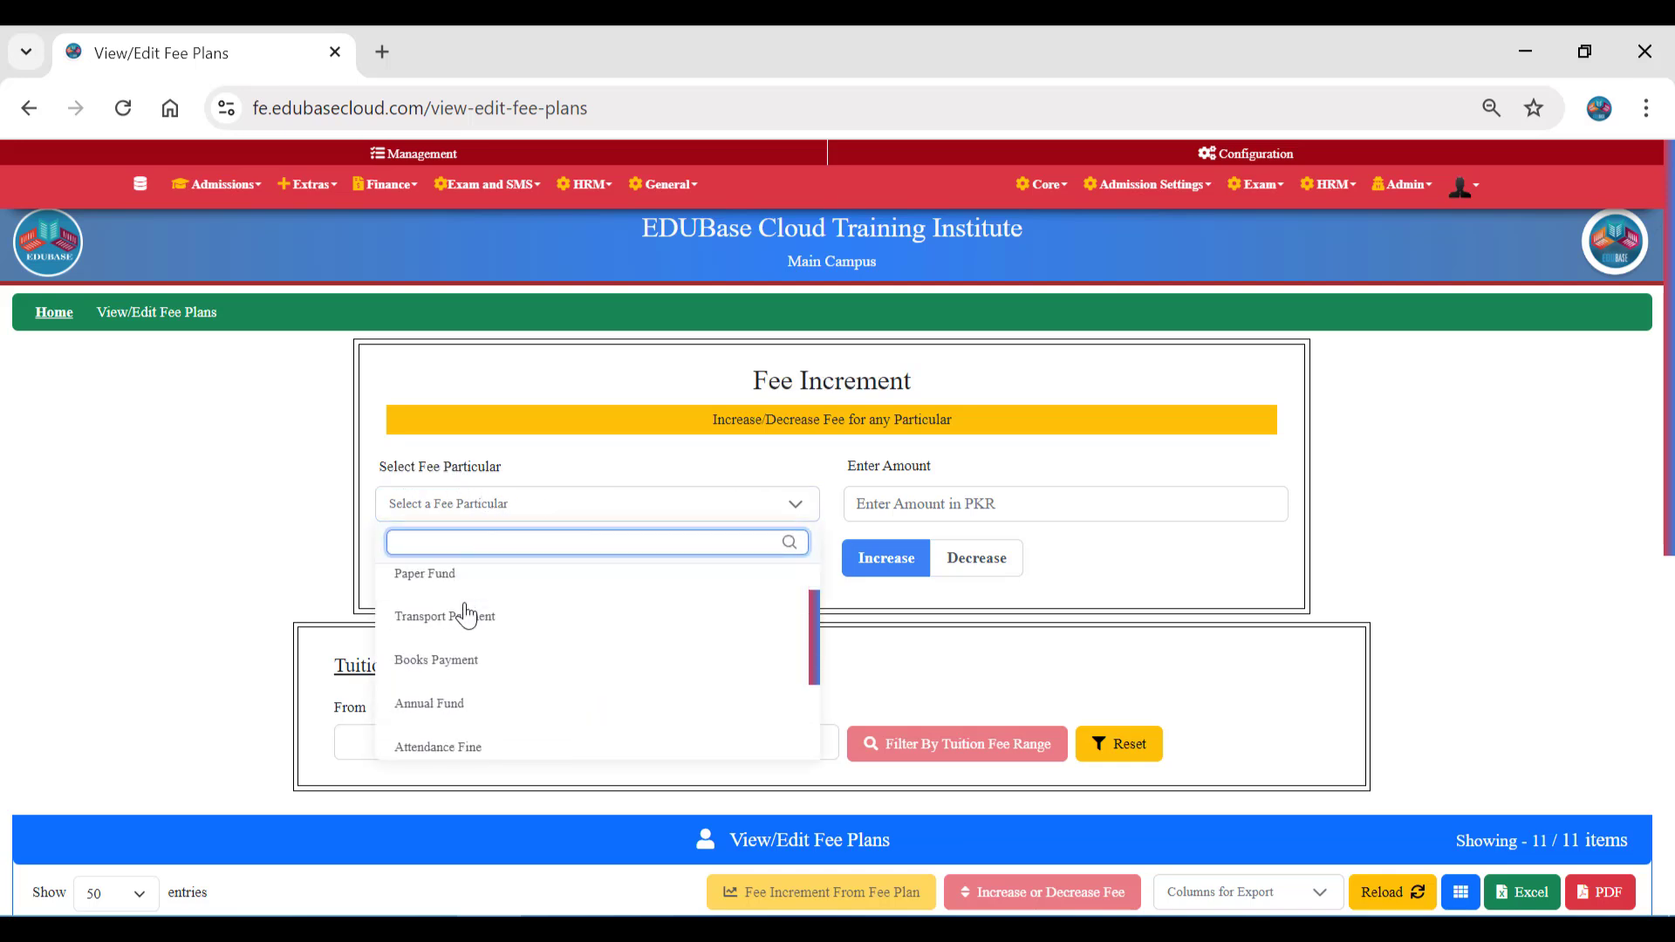
scroll(468, 694, "down", 2)
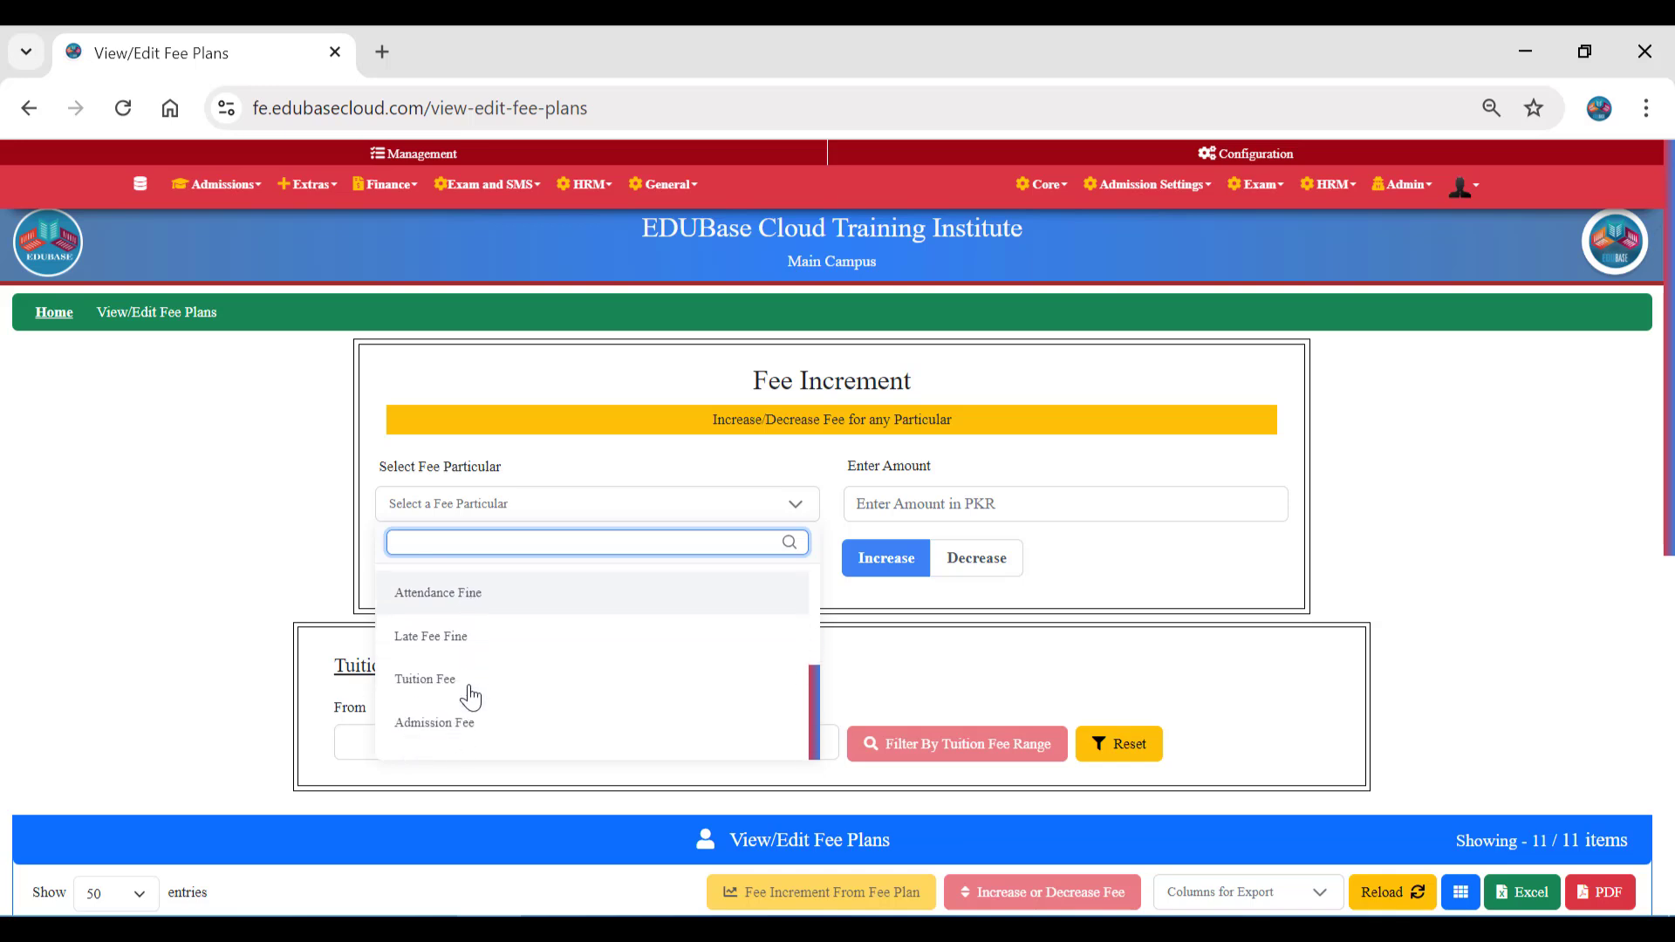
left_click(455, 681)
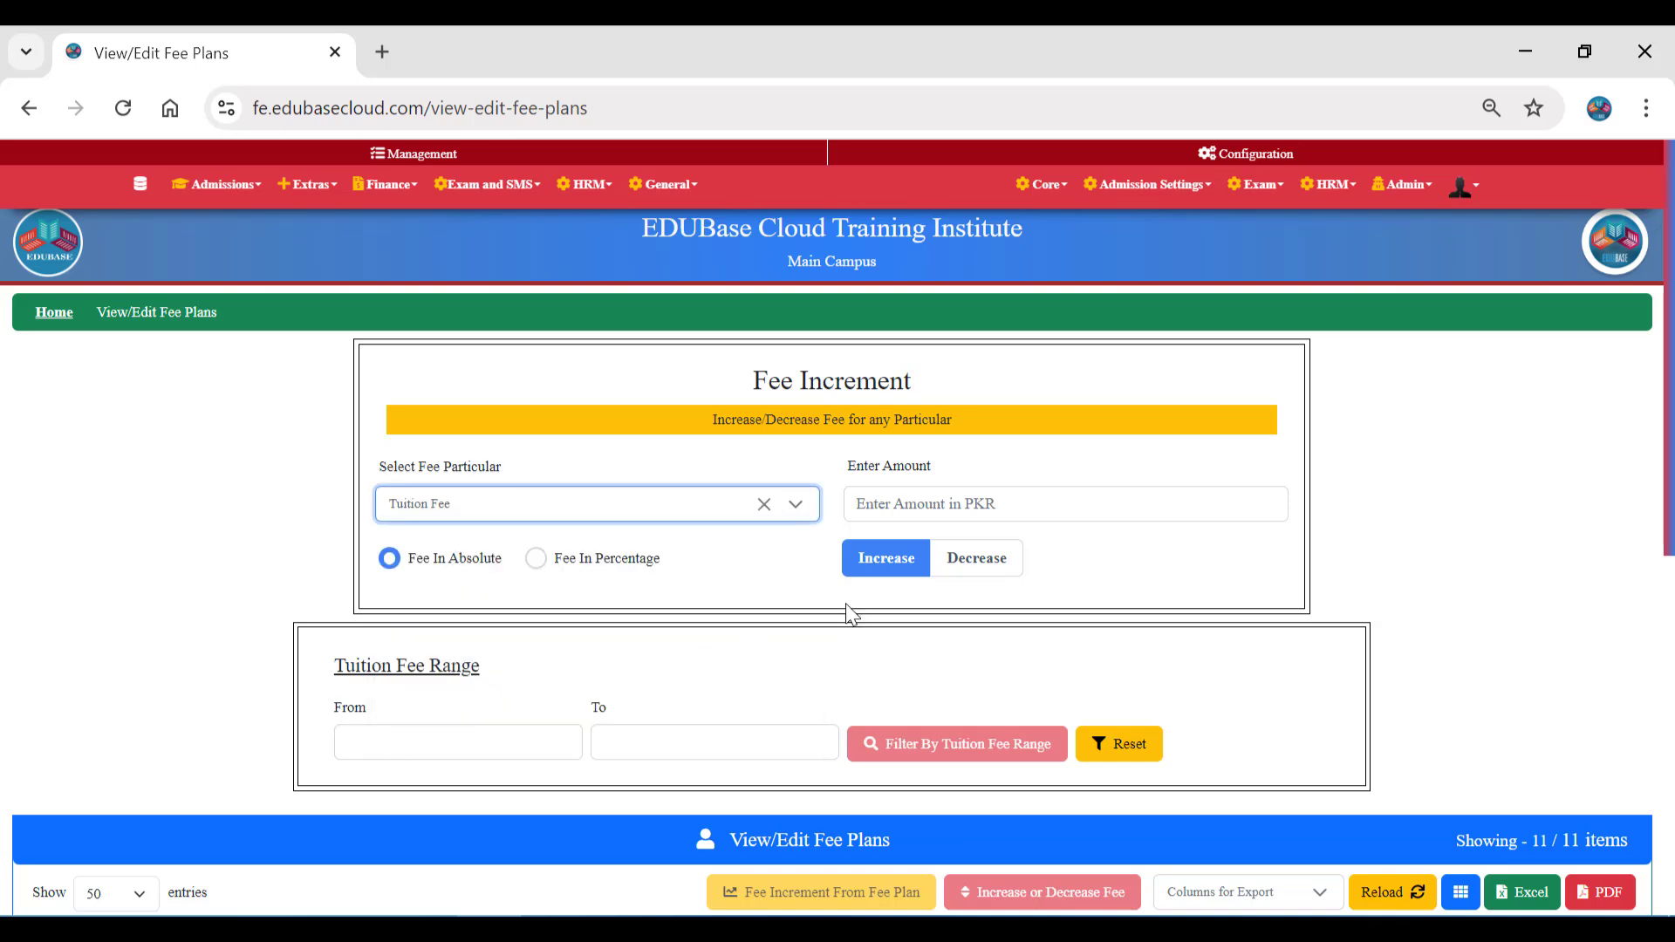
- Enter an amount of PKR 100 for the tuition fee and set the change to Increase
left_click(993, 508)
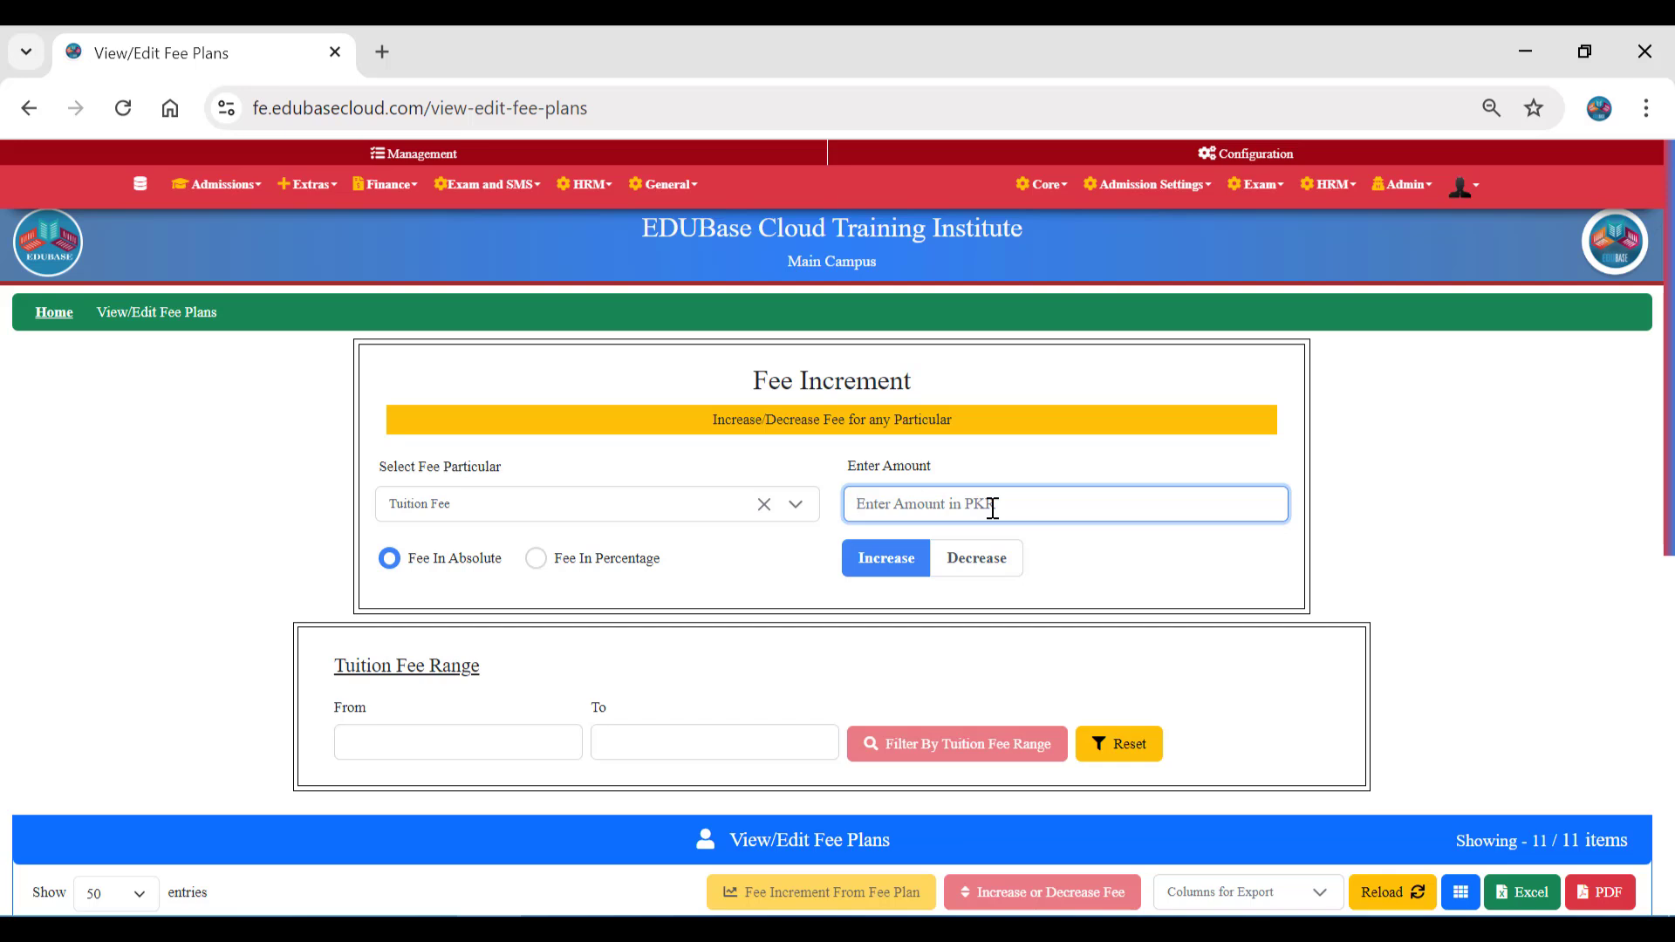
type("100")
left_click(975, 572)
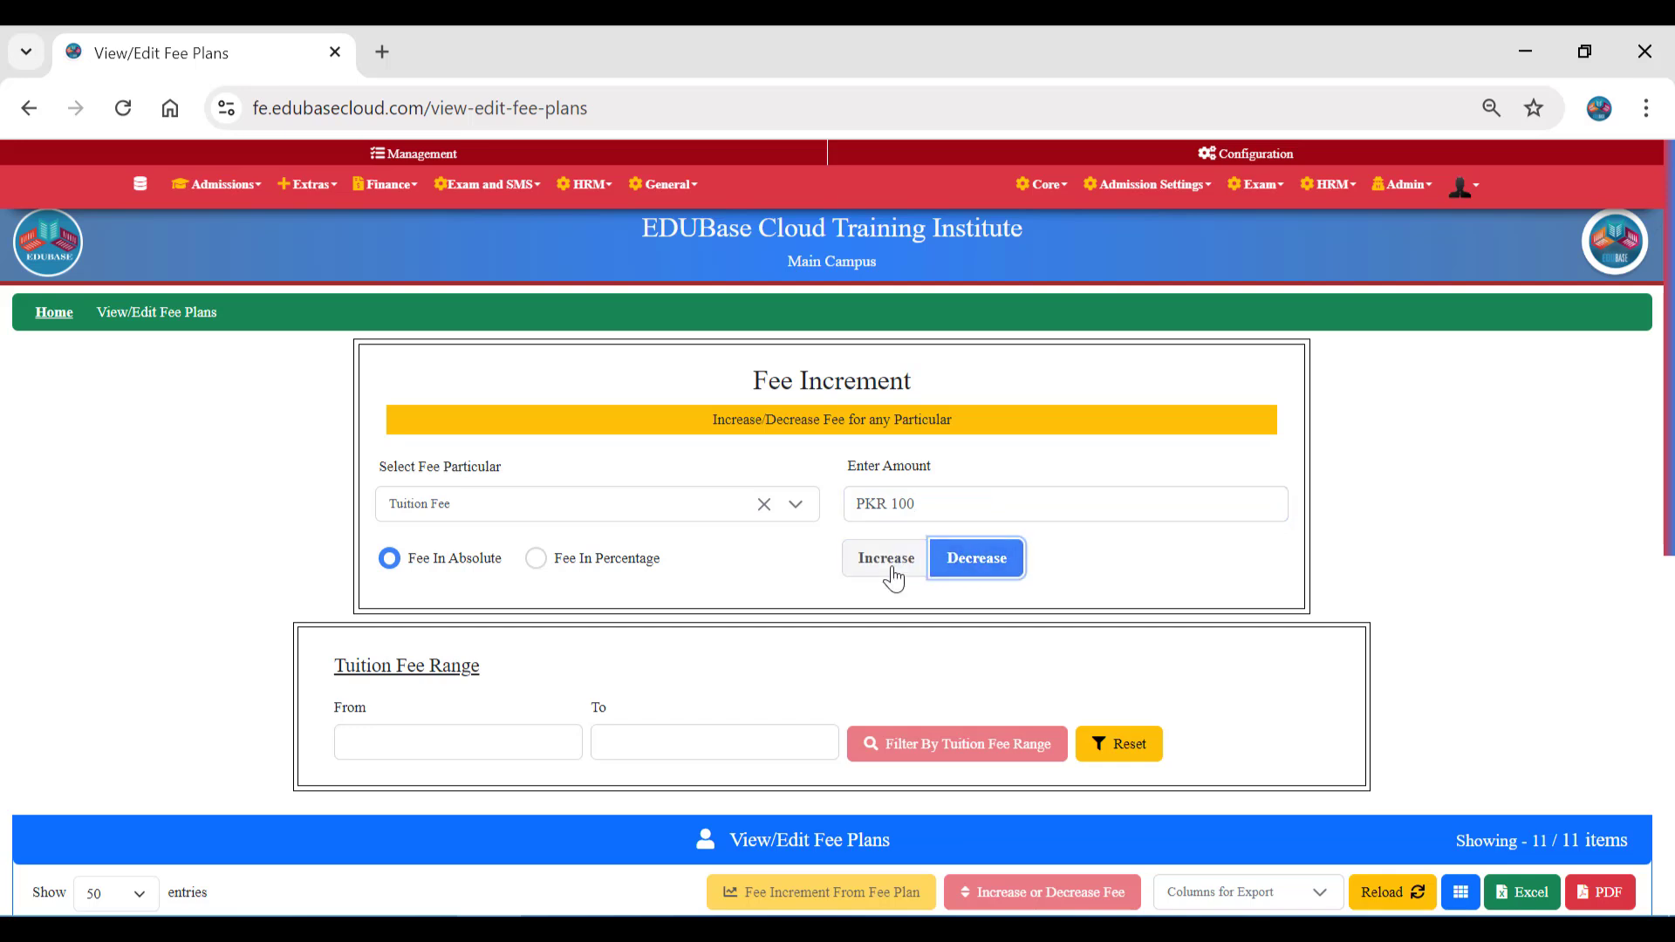
left_click(886, 568)
left_click(964, 567)
left_click(902, 576)
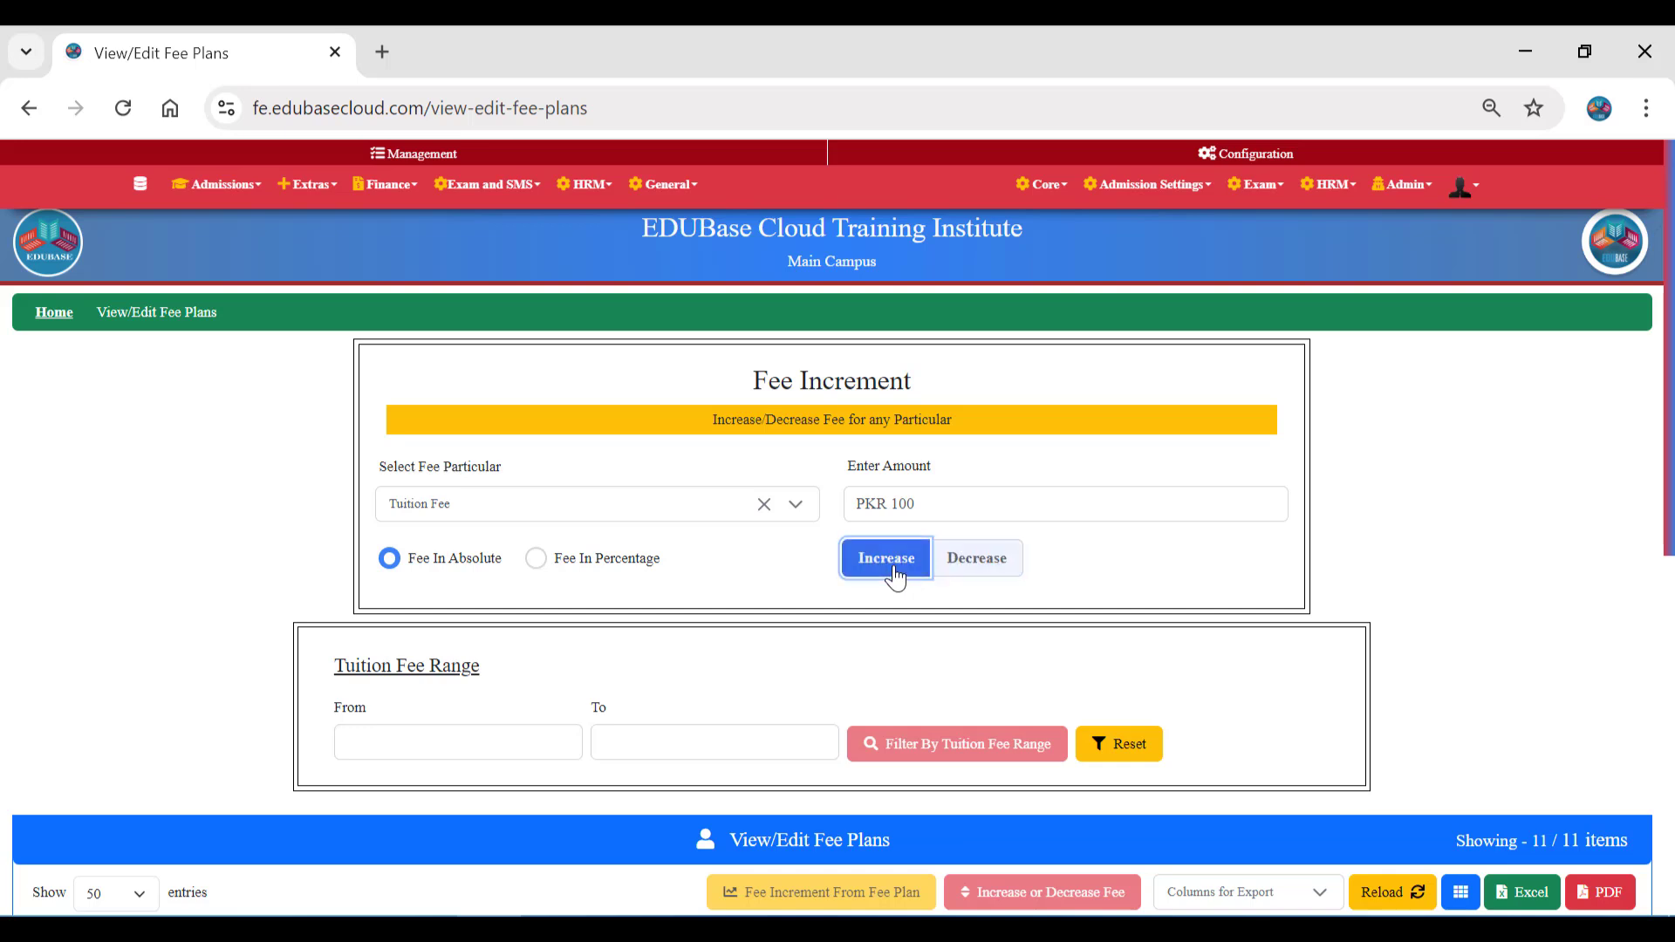
- Review the absolute and percentage fee options and check the first listed student's tuition fee
left_click(848, 486)
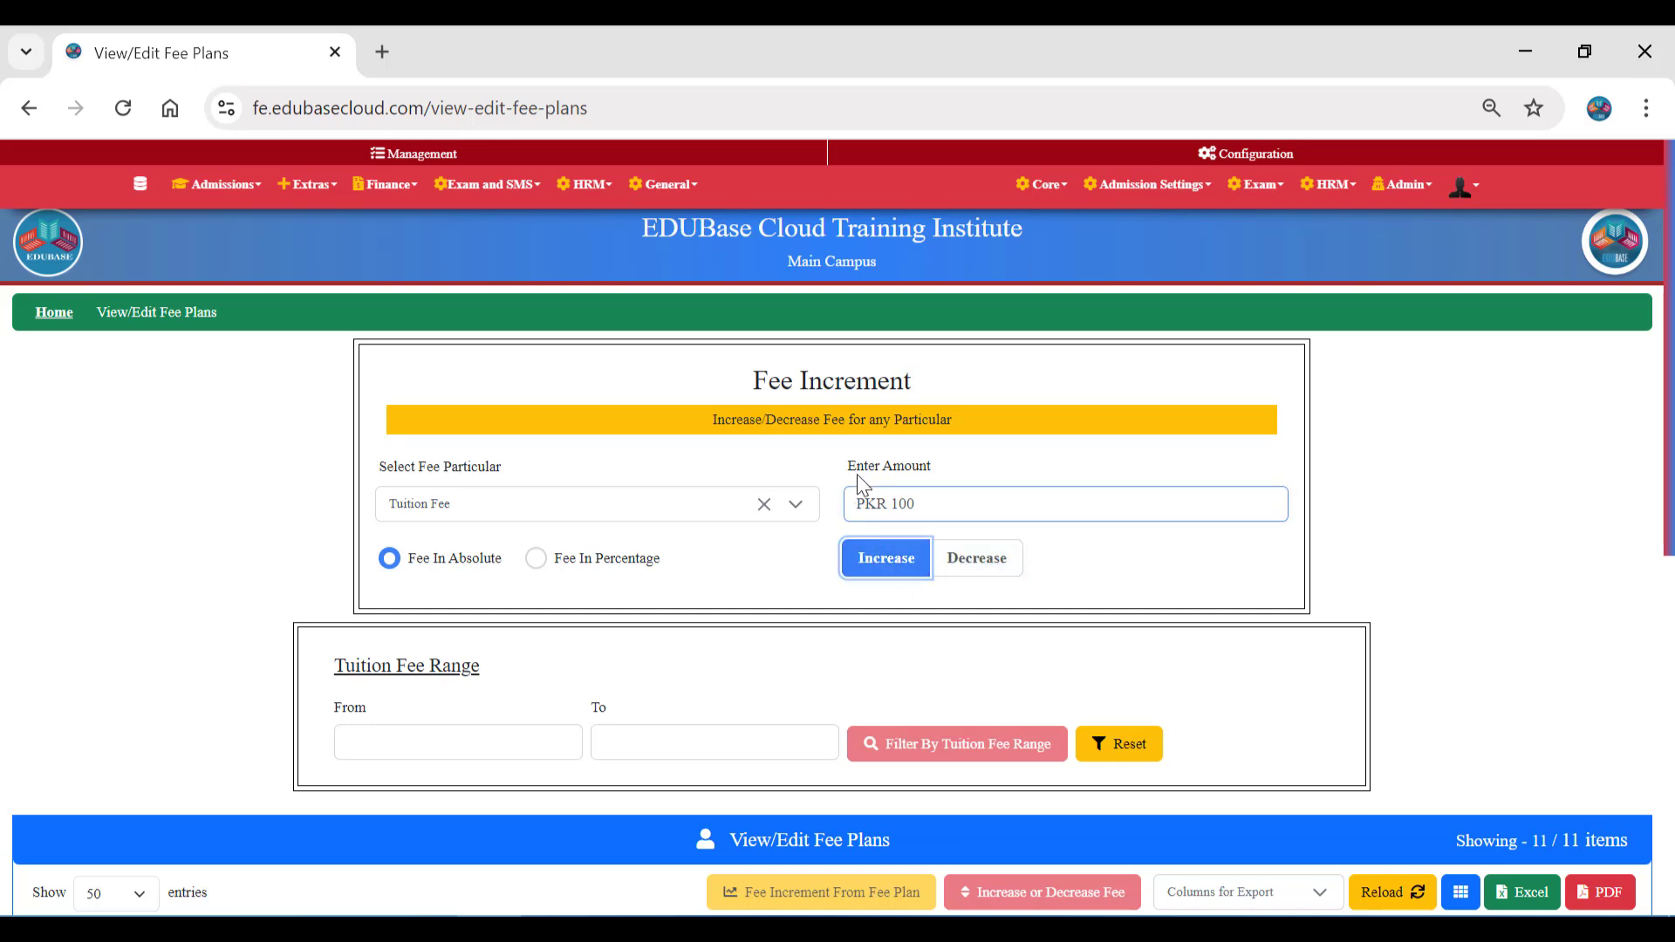
left_click(484, 565)
left_click_drag(478, 560, 459, 561)
left_click_drag(652, 559, 625, 560)
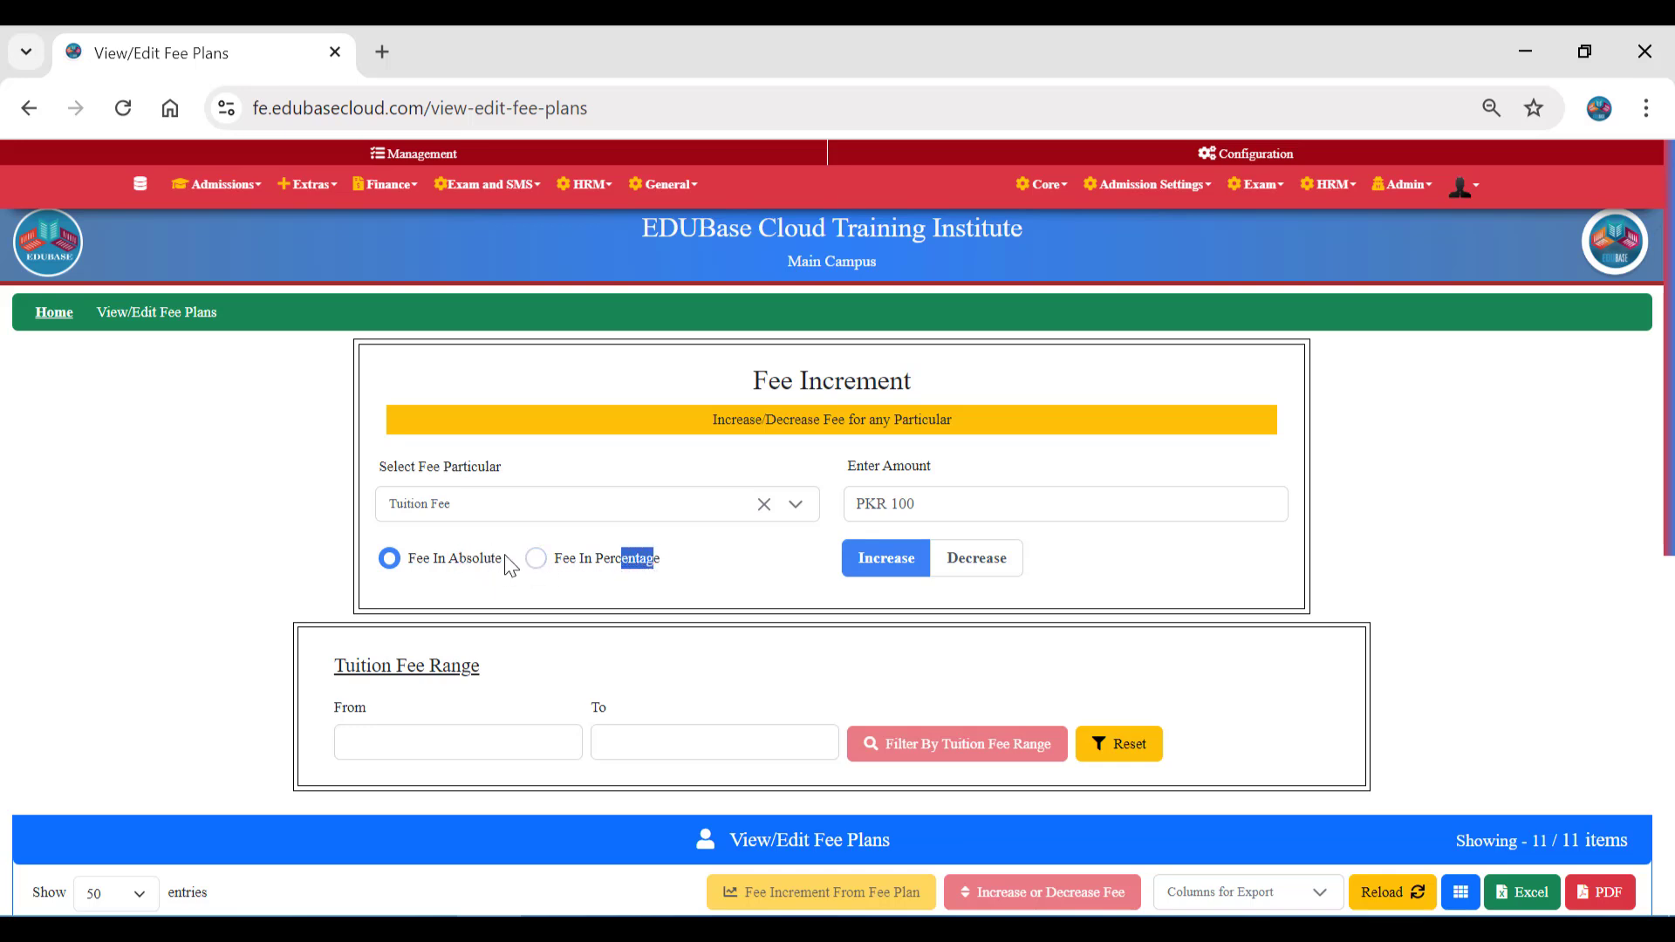
left_click_drag(511, 567, 463, 555)
left_click(924, 503)
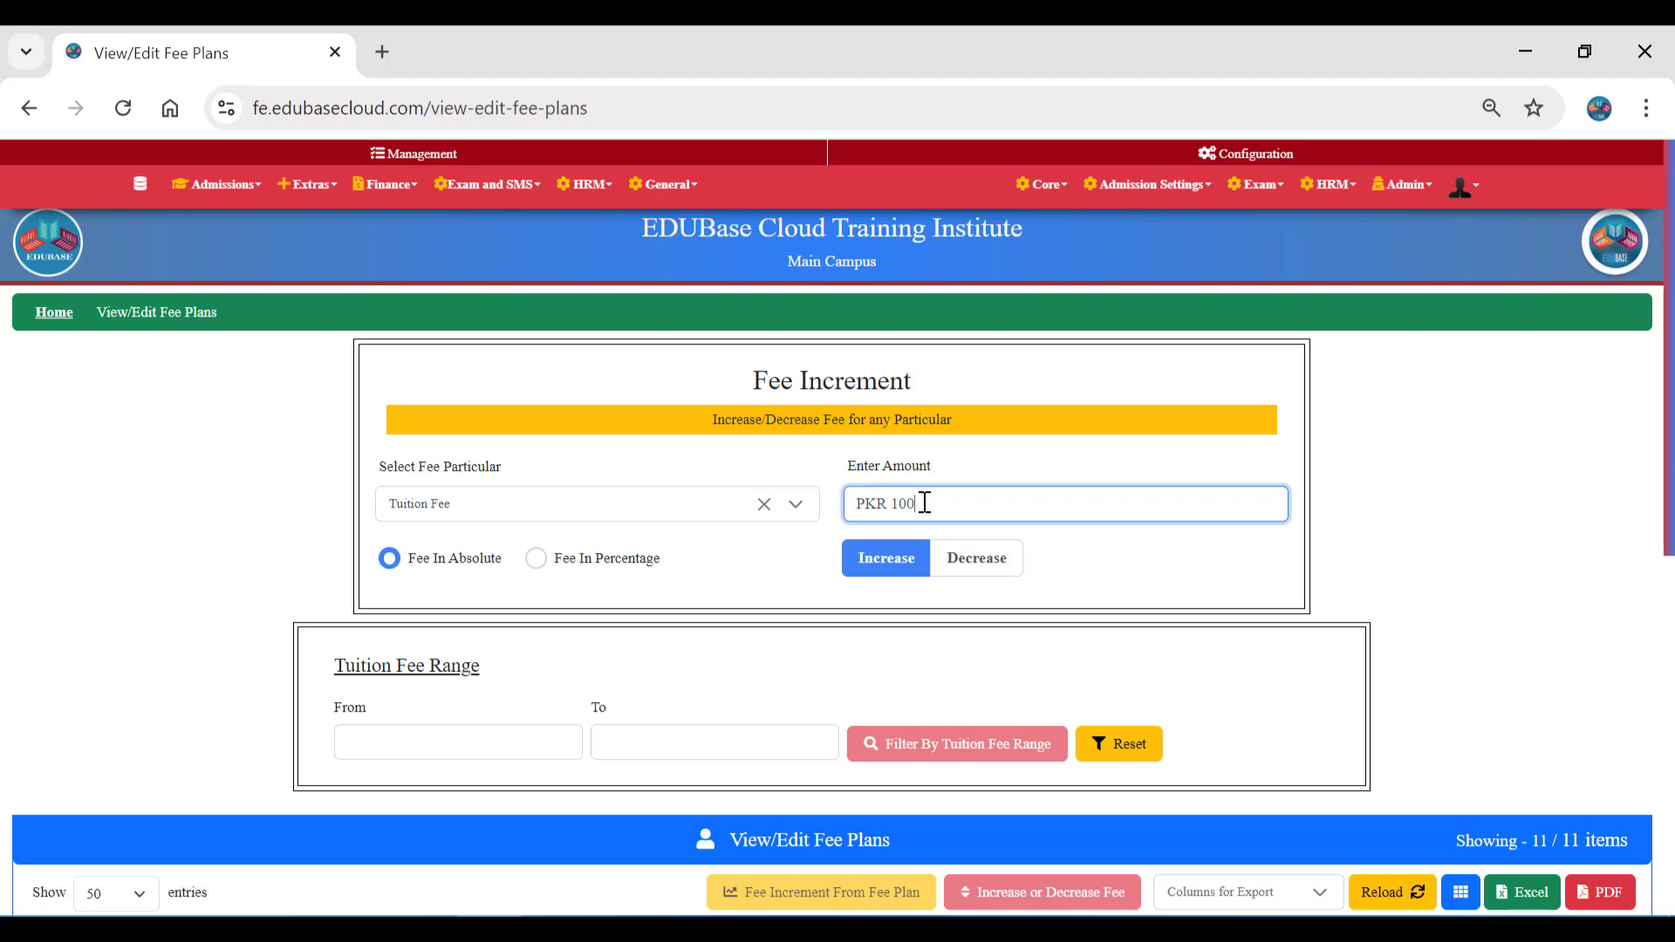
scroll(925, 503, "down", 5)
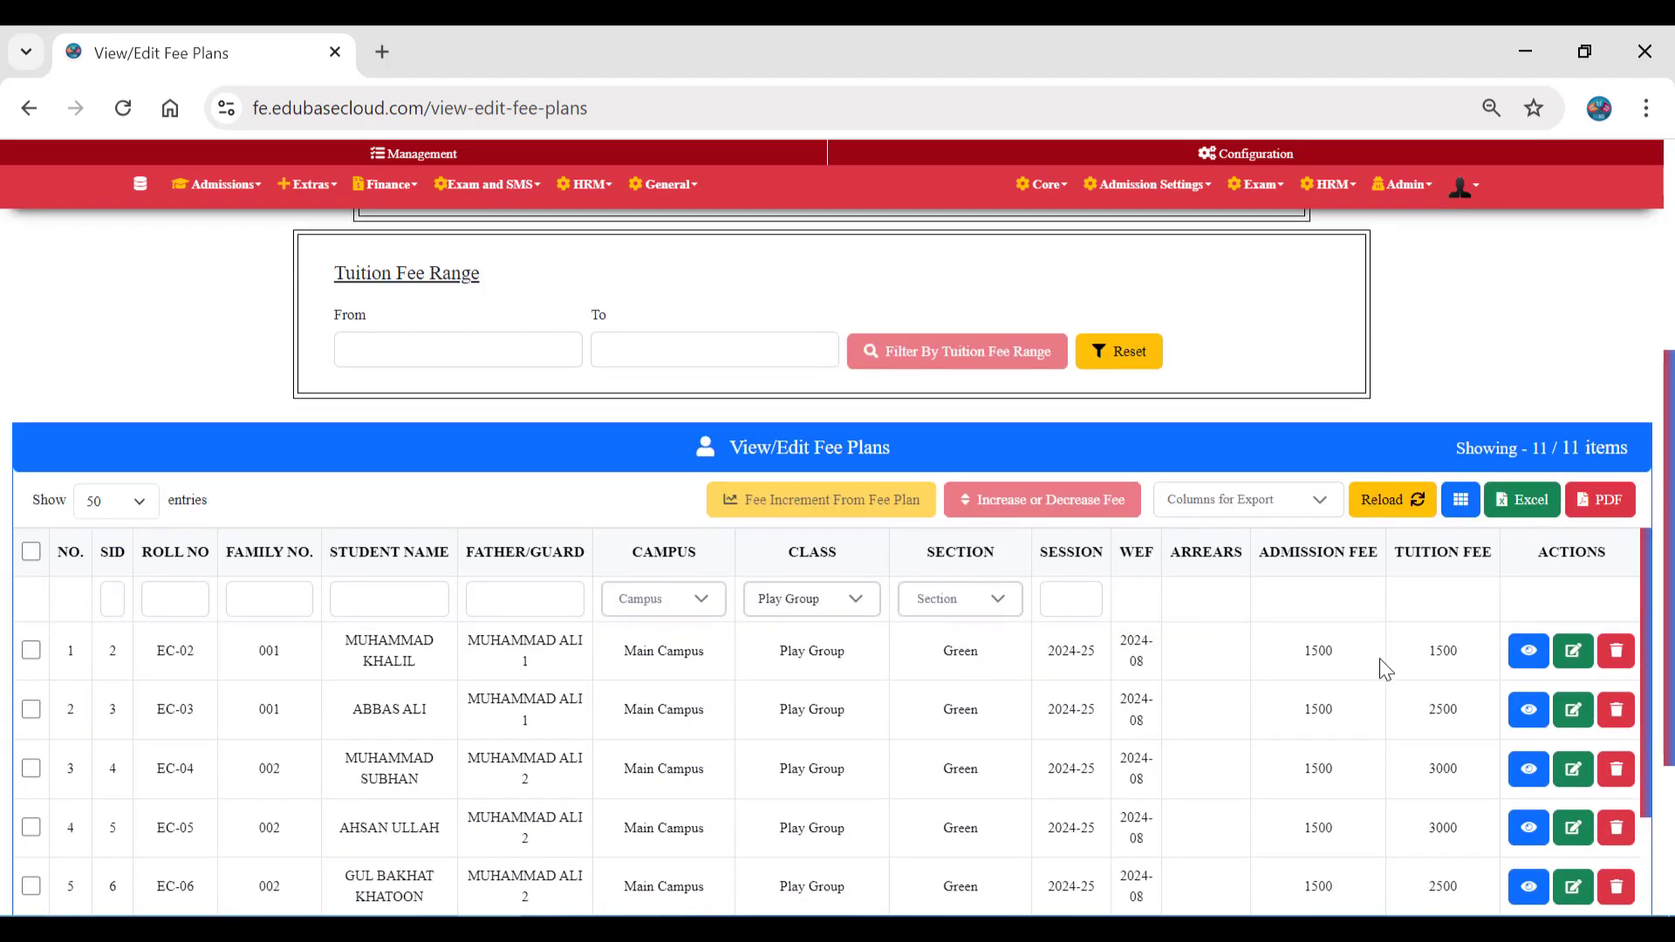
left_click_drag(1461, 655, 1425, 652)
scroll(1405, 654, "up", 3)
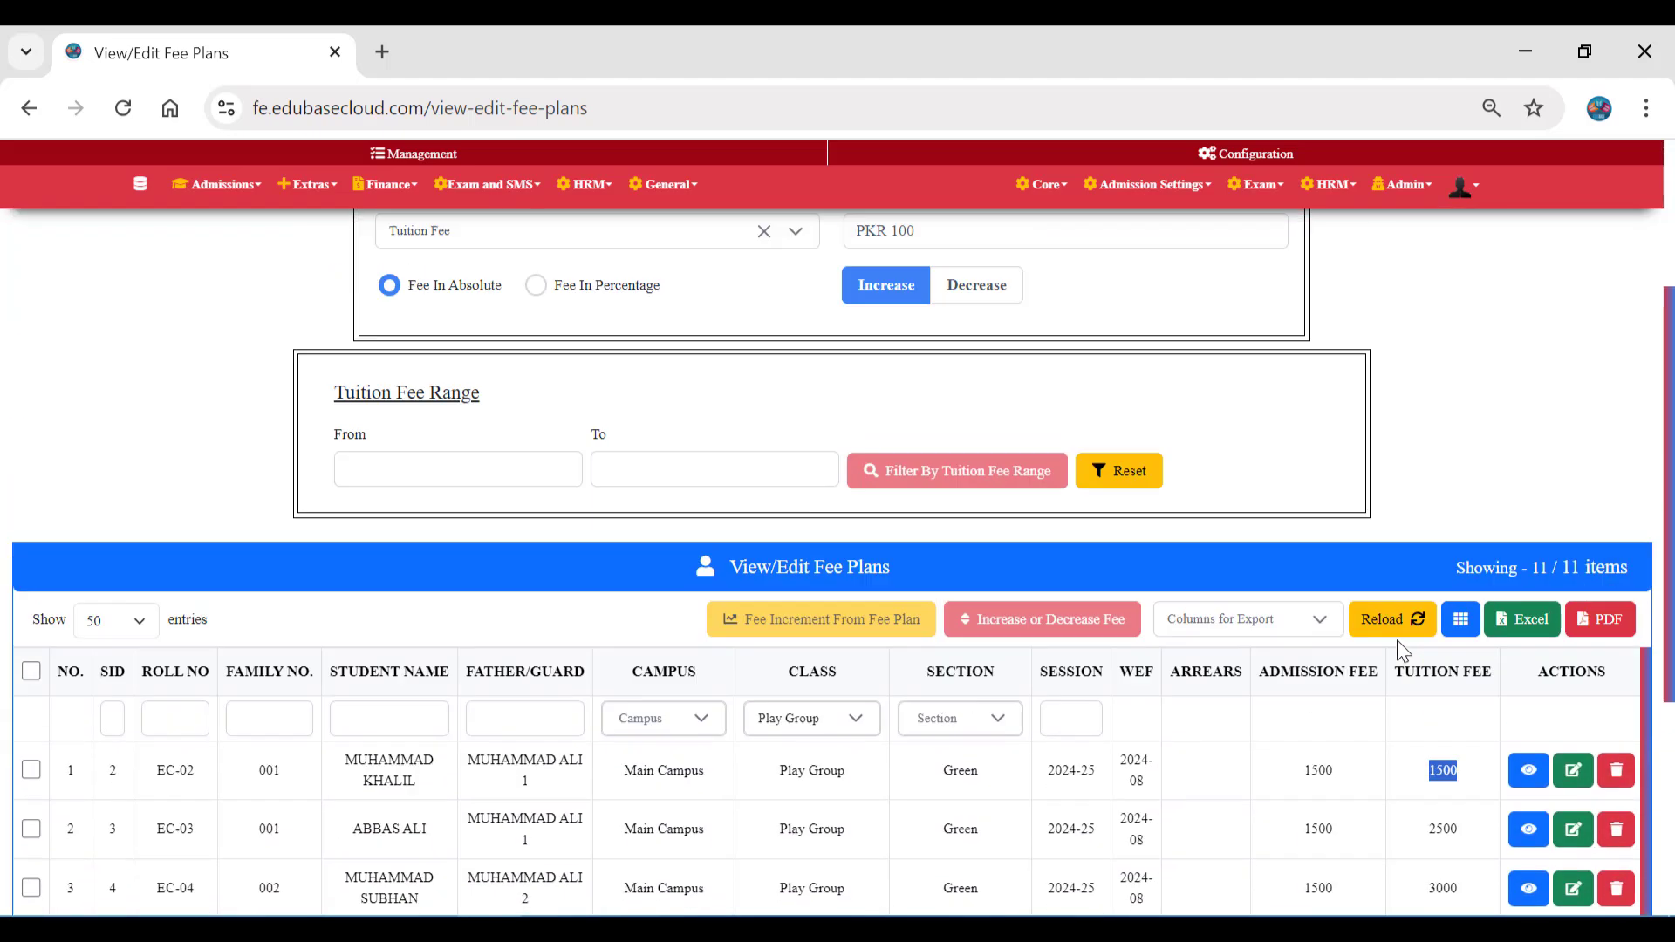
scroll(1361, 733, "down", 2)
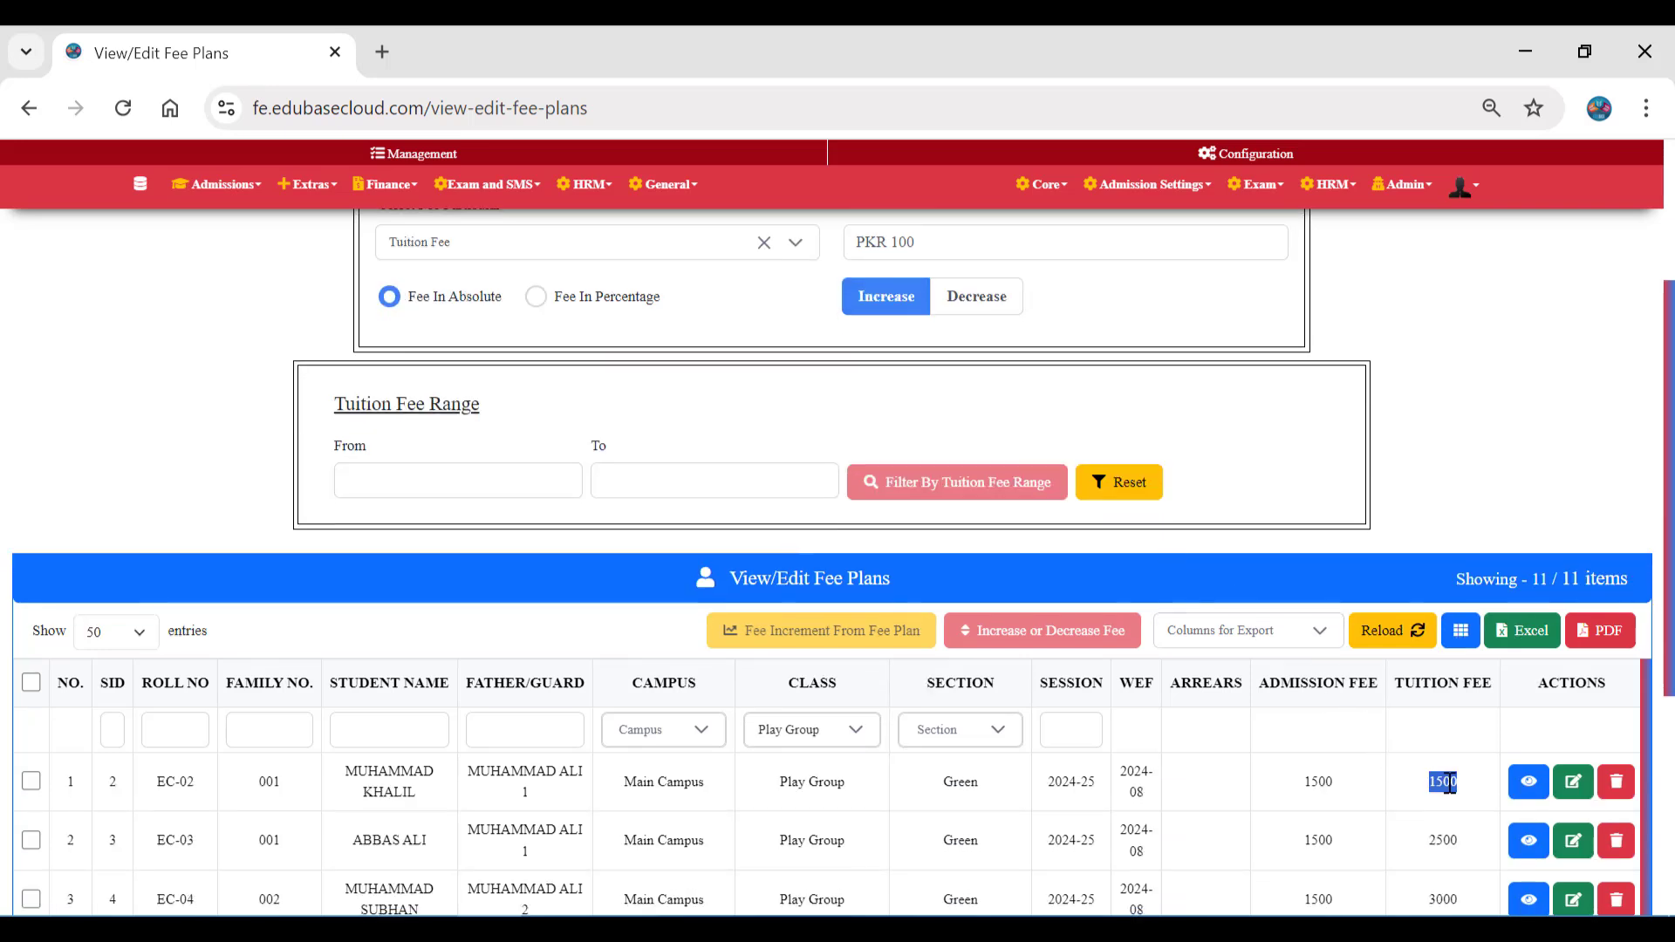
scroll(1394, 756, "up", 2)
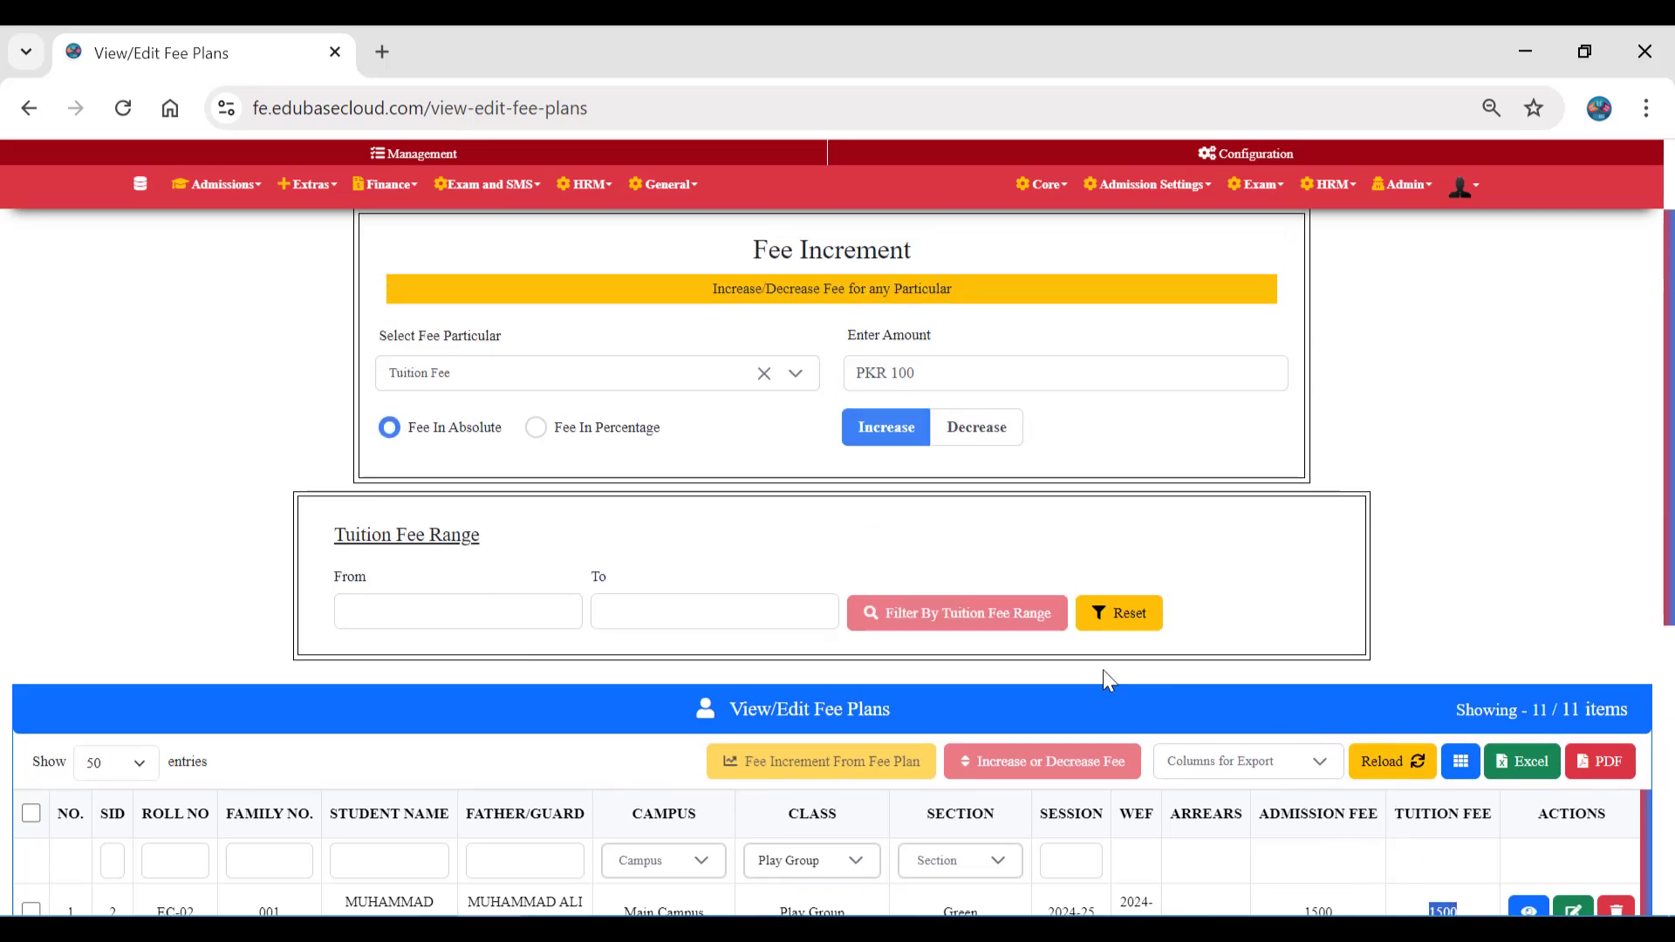
- Switch the tuition fee change to a percentage and set it to 10%
left_click(537, 431)
left_click(927, 375)
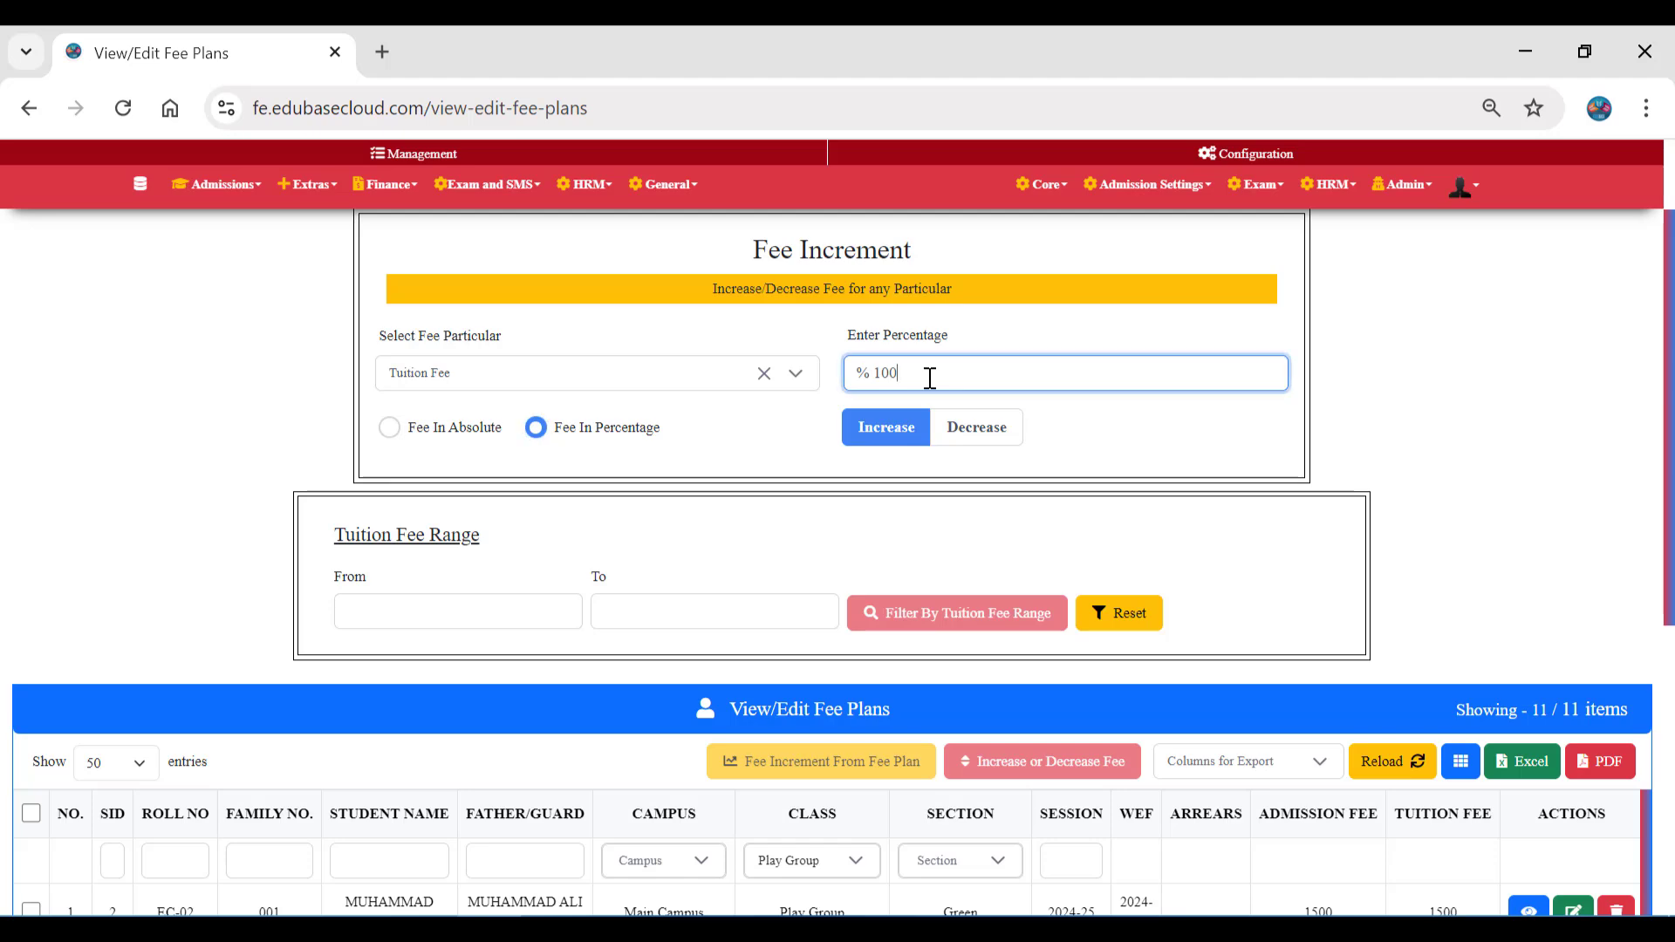
scroll(929, 377, "down", 4)
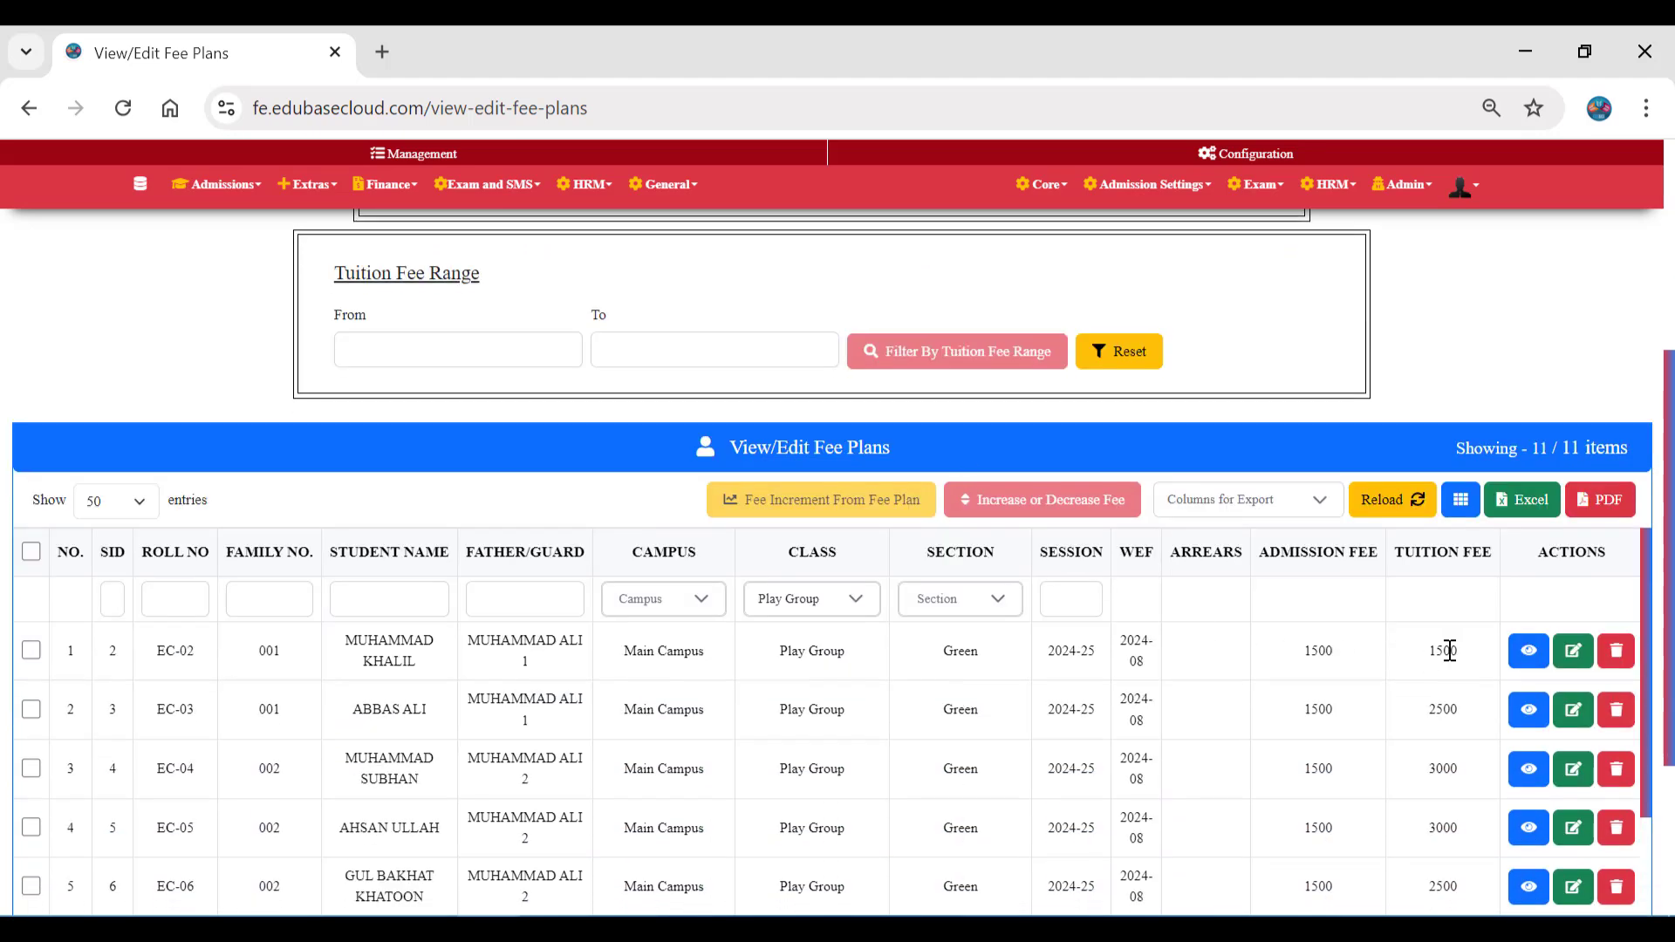
double_click(1446, 651)
- Switch the tuition fee change to an absolute amount of PKR 100 as an increase
scroll(1451, 672, "up", 3)
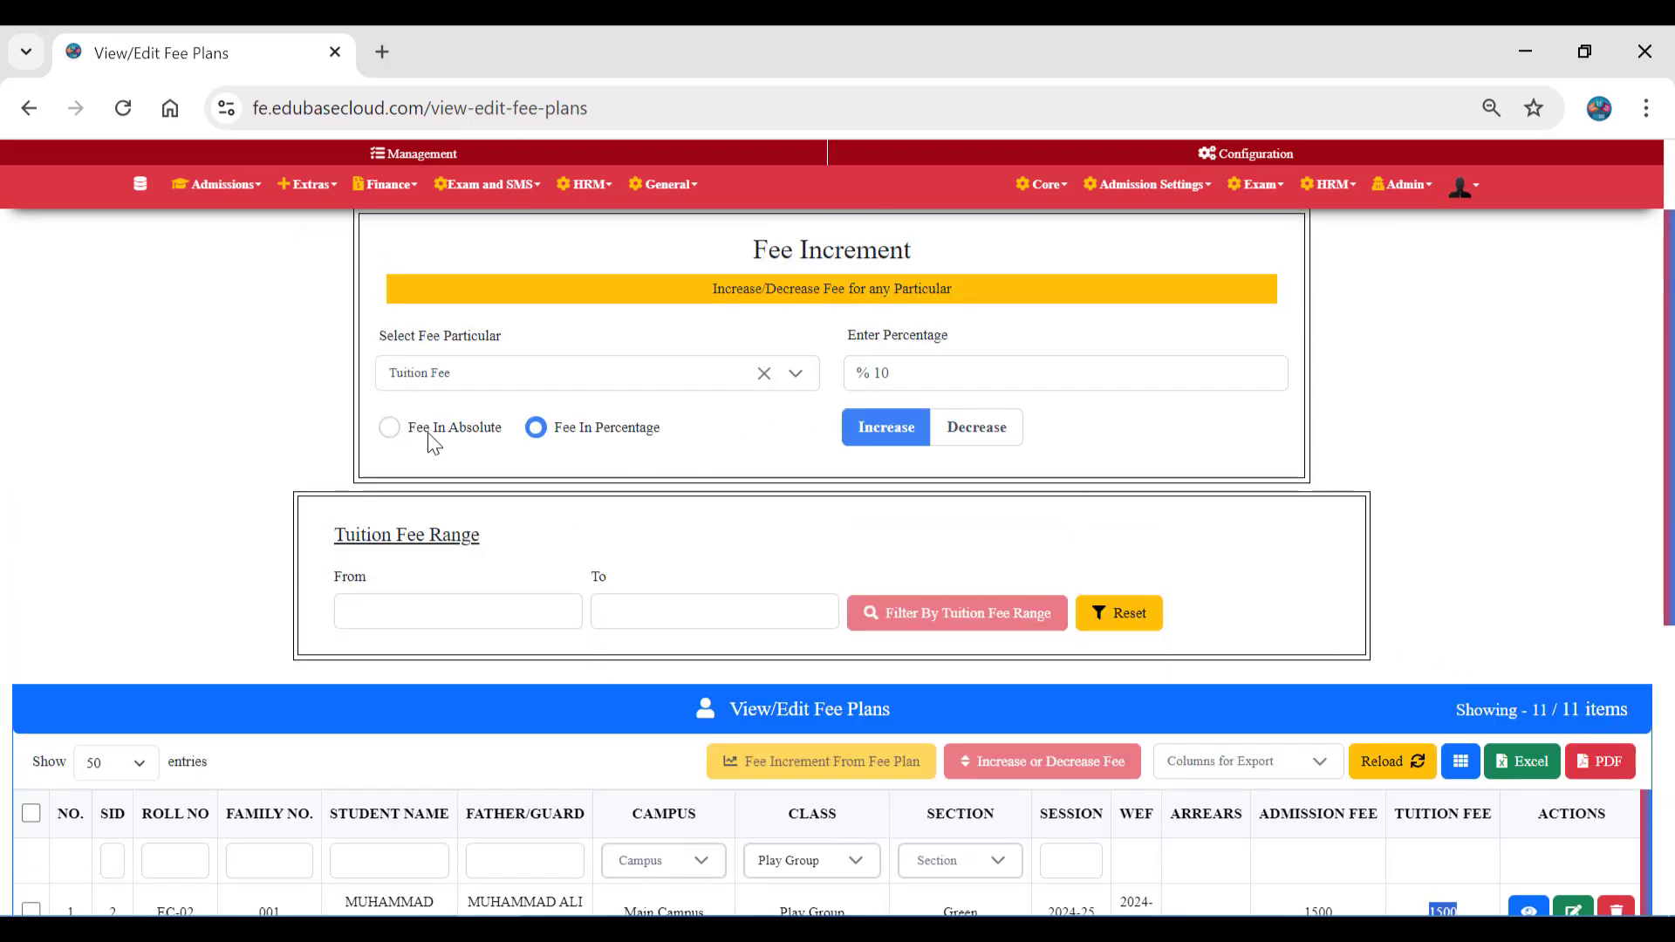
left_click(389, 432)
left_click(915, 380)
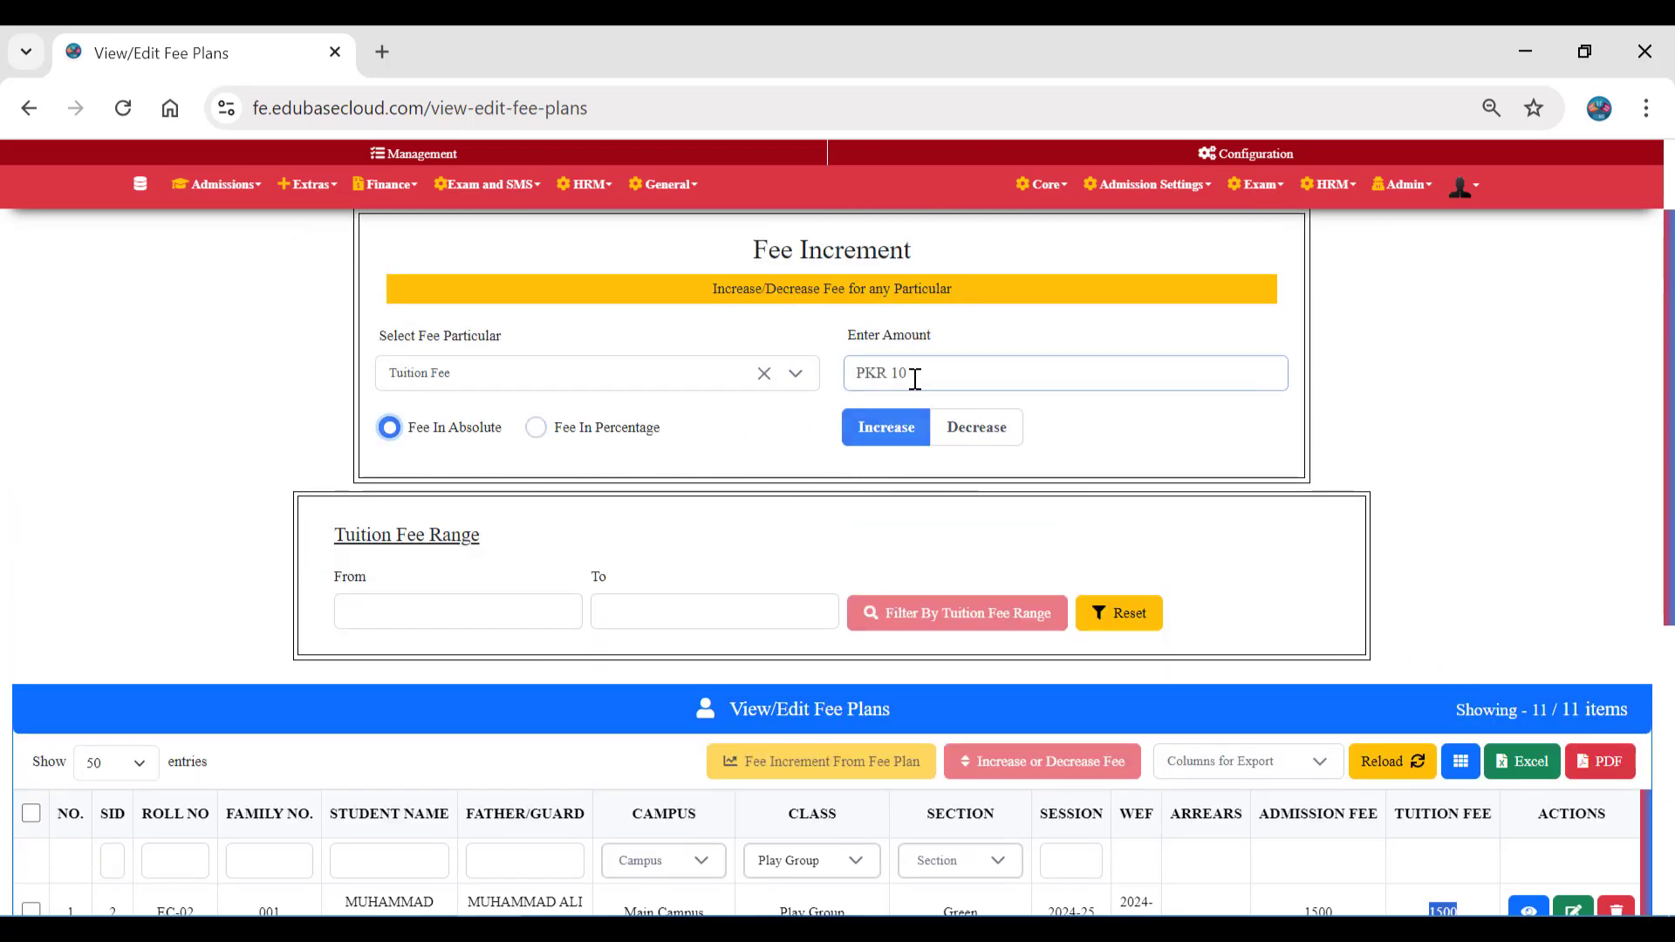
left_click(916, 378)
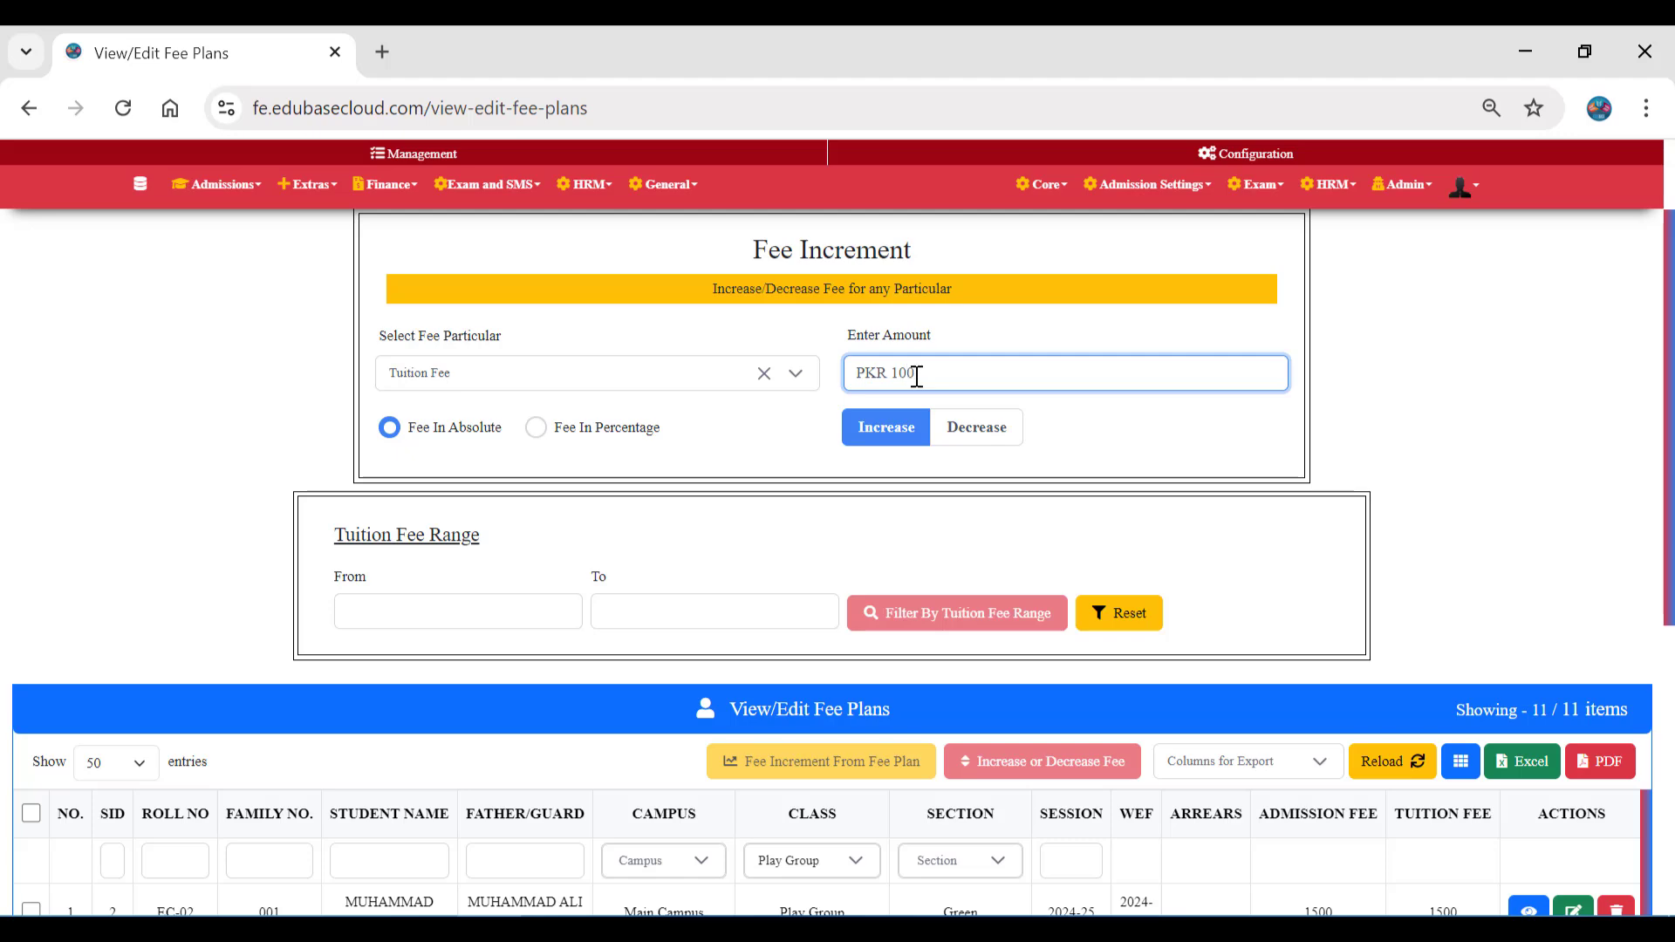
left_click(888, 429)
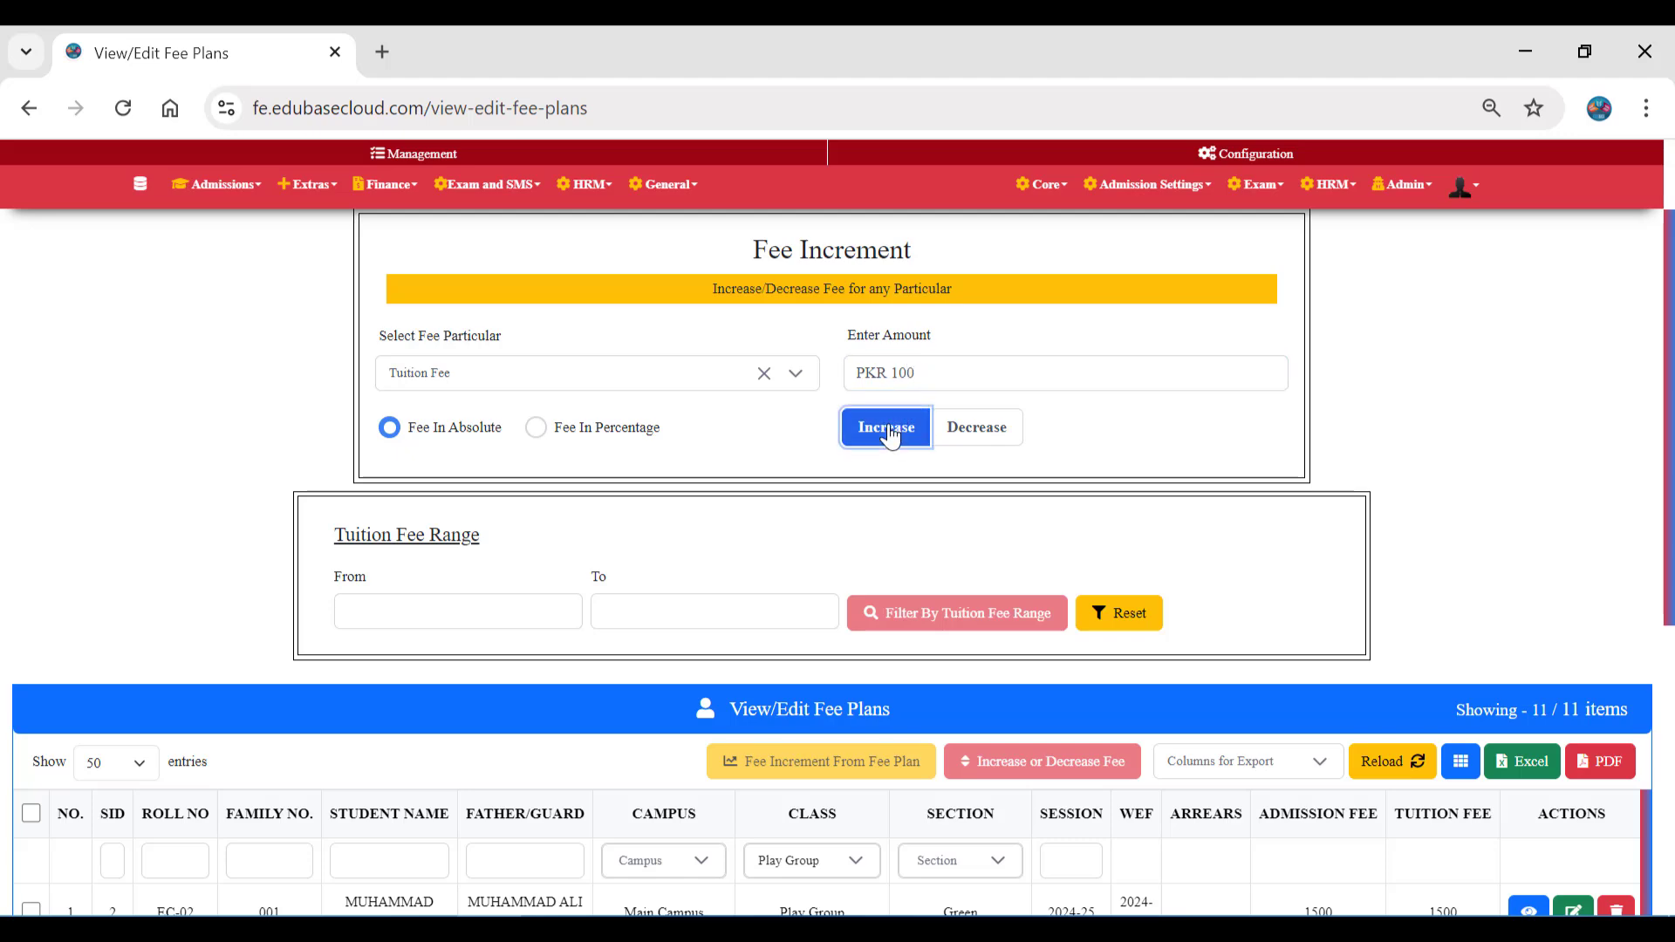
- Select all the listed Play Group fee plans, apply the tuition fee increase and check the updated tuition fees
scroll(890, 436, "down", 3)
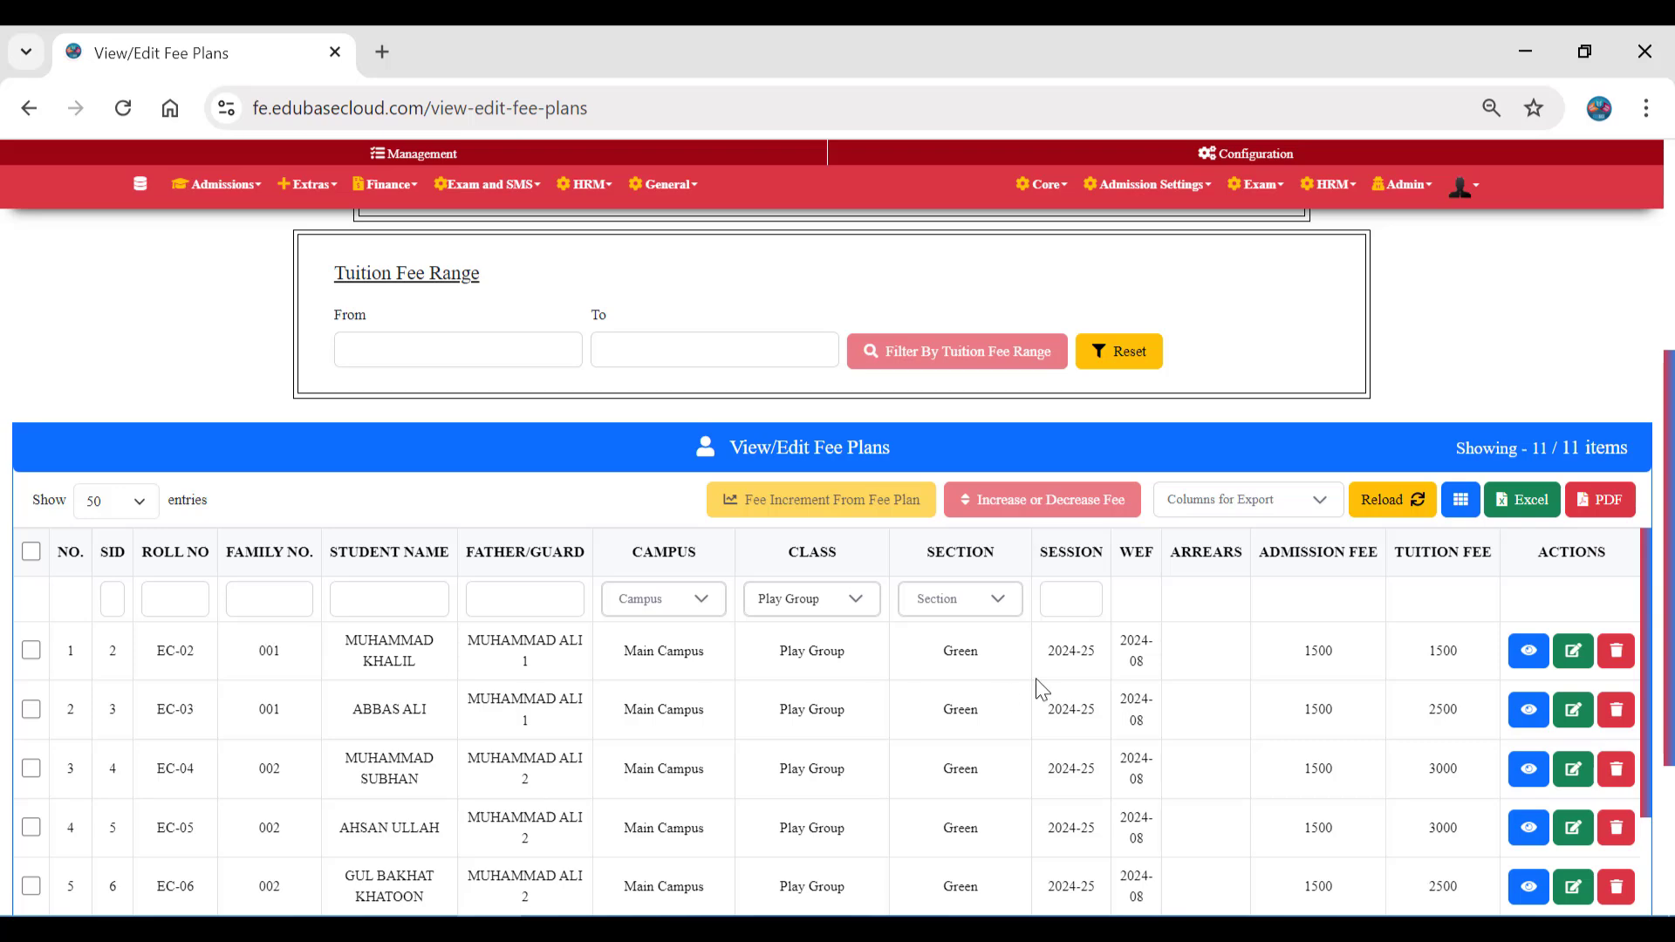
left_click(31, 552)
scroll(158, 761, "down", 3)
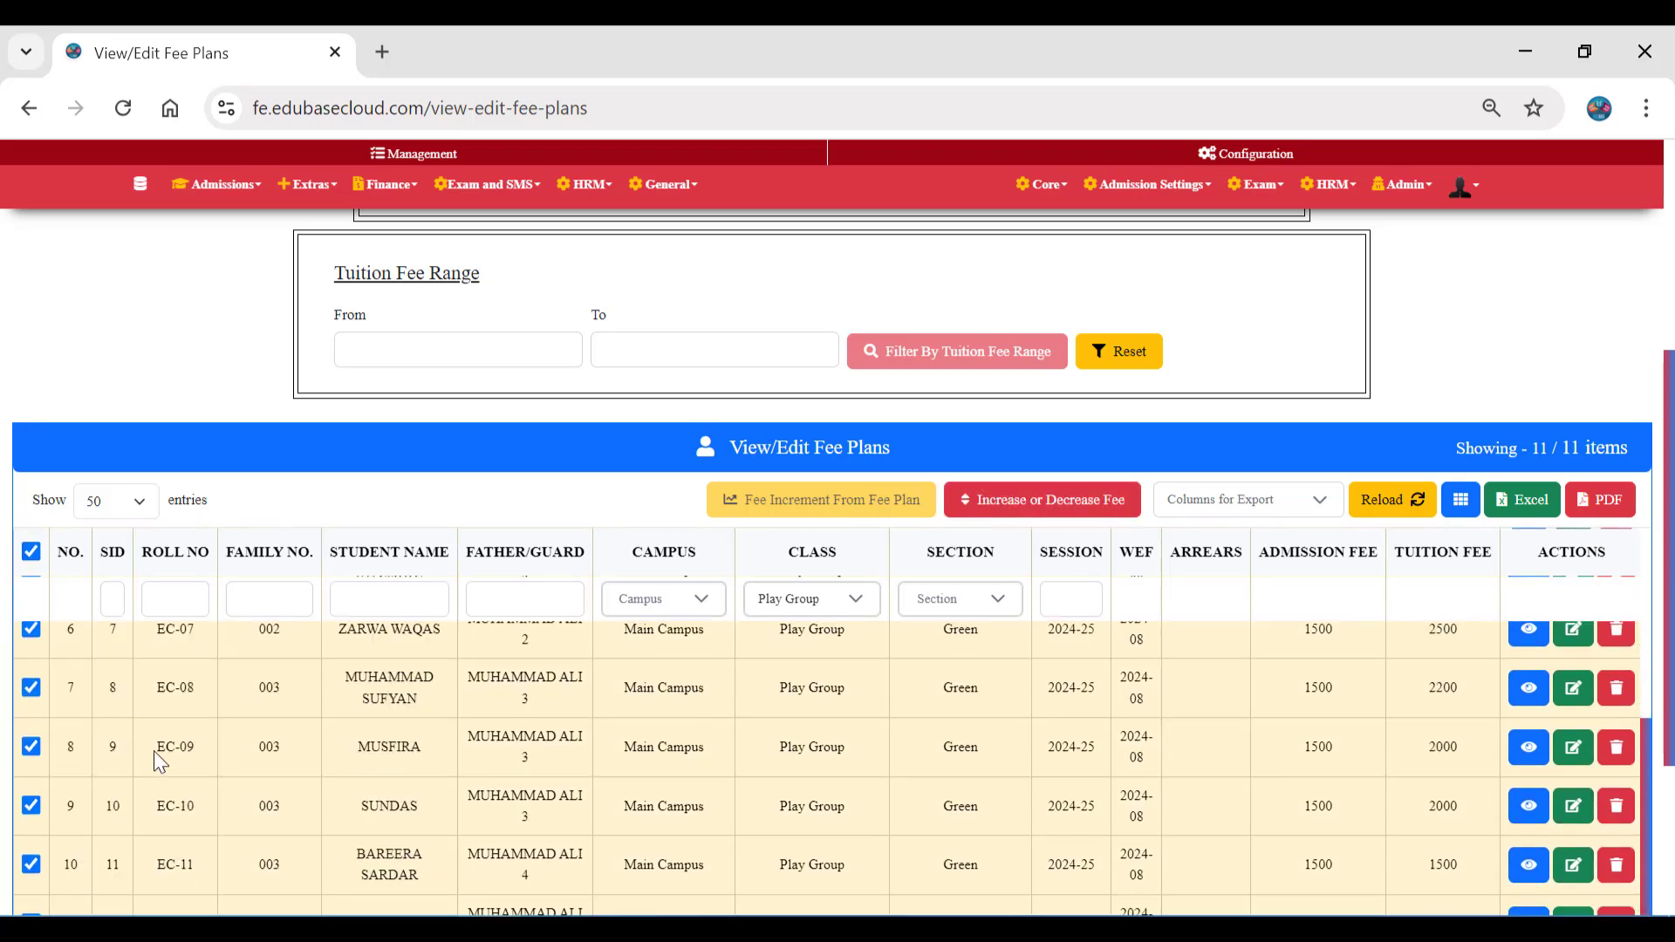
scroll(159, 761, "down", 3)
scroll(264, 626, "up", 10)
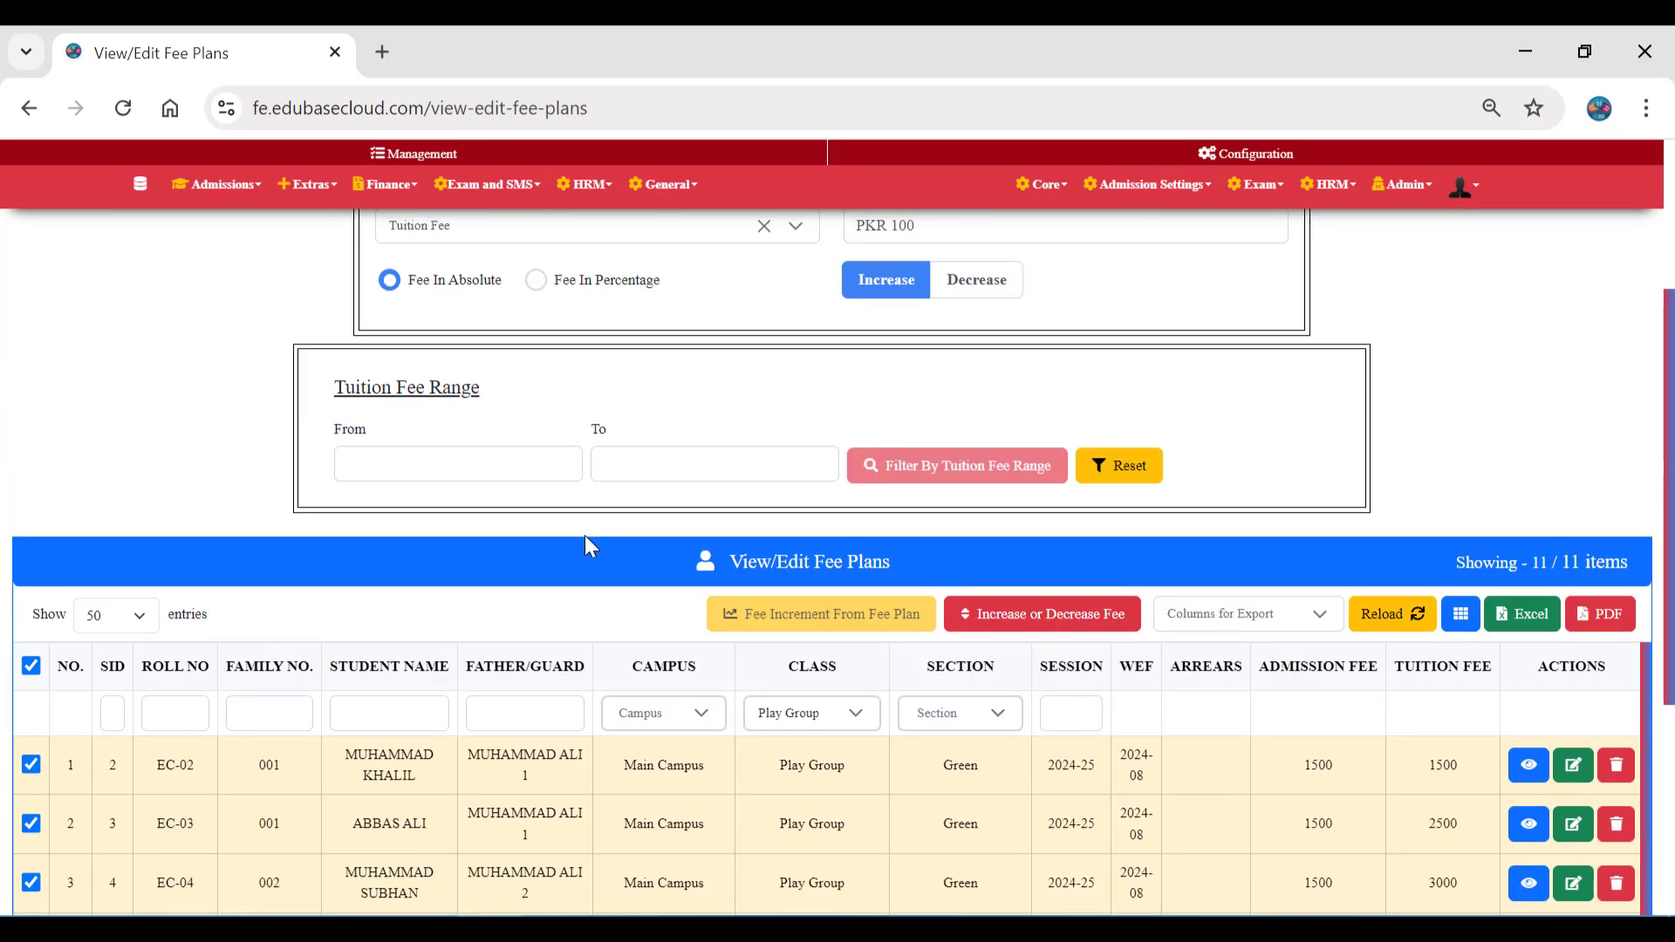
scroll(646, 515, "down", 3)
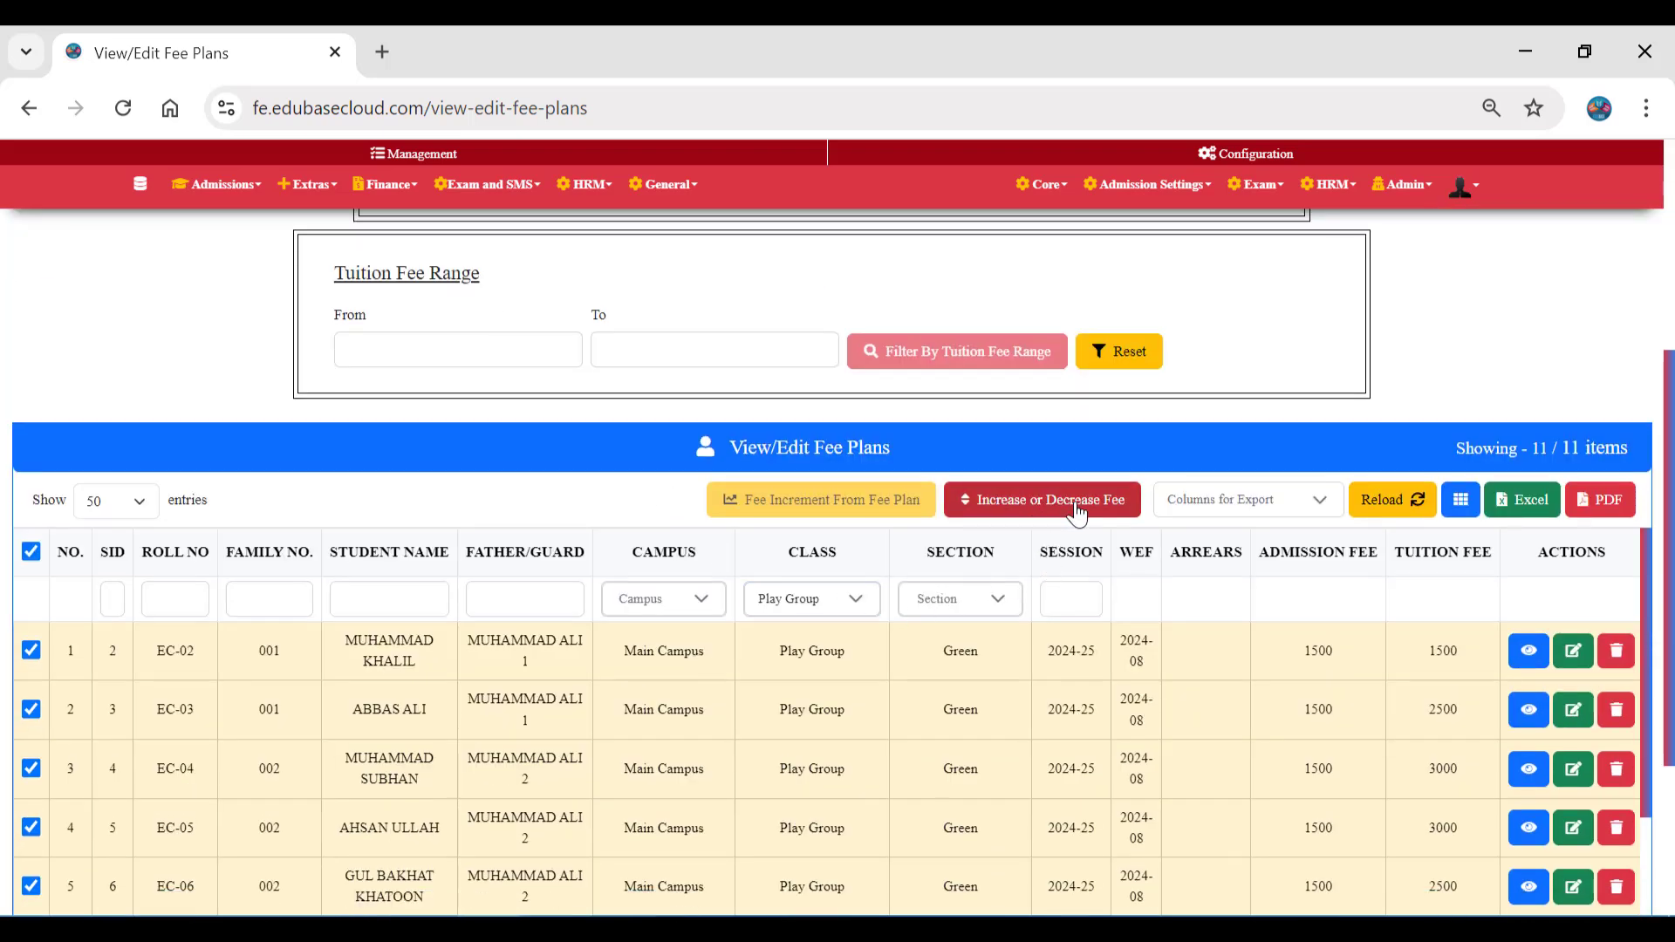
left_click(1074, 516)
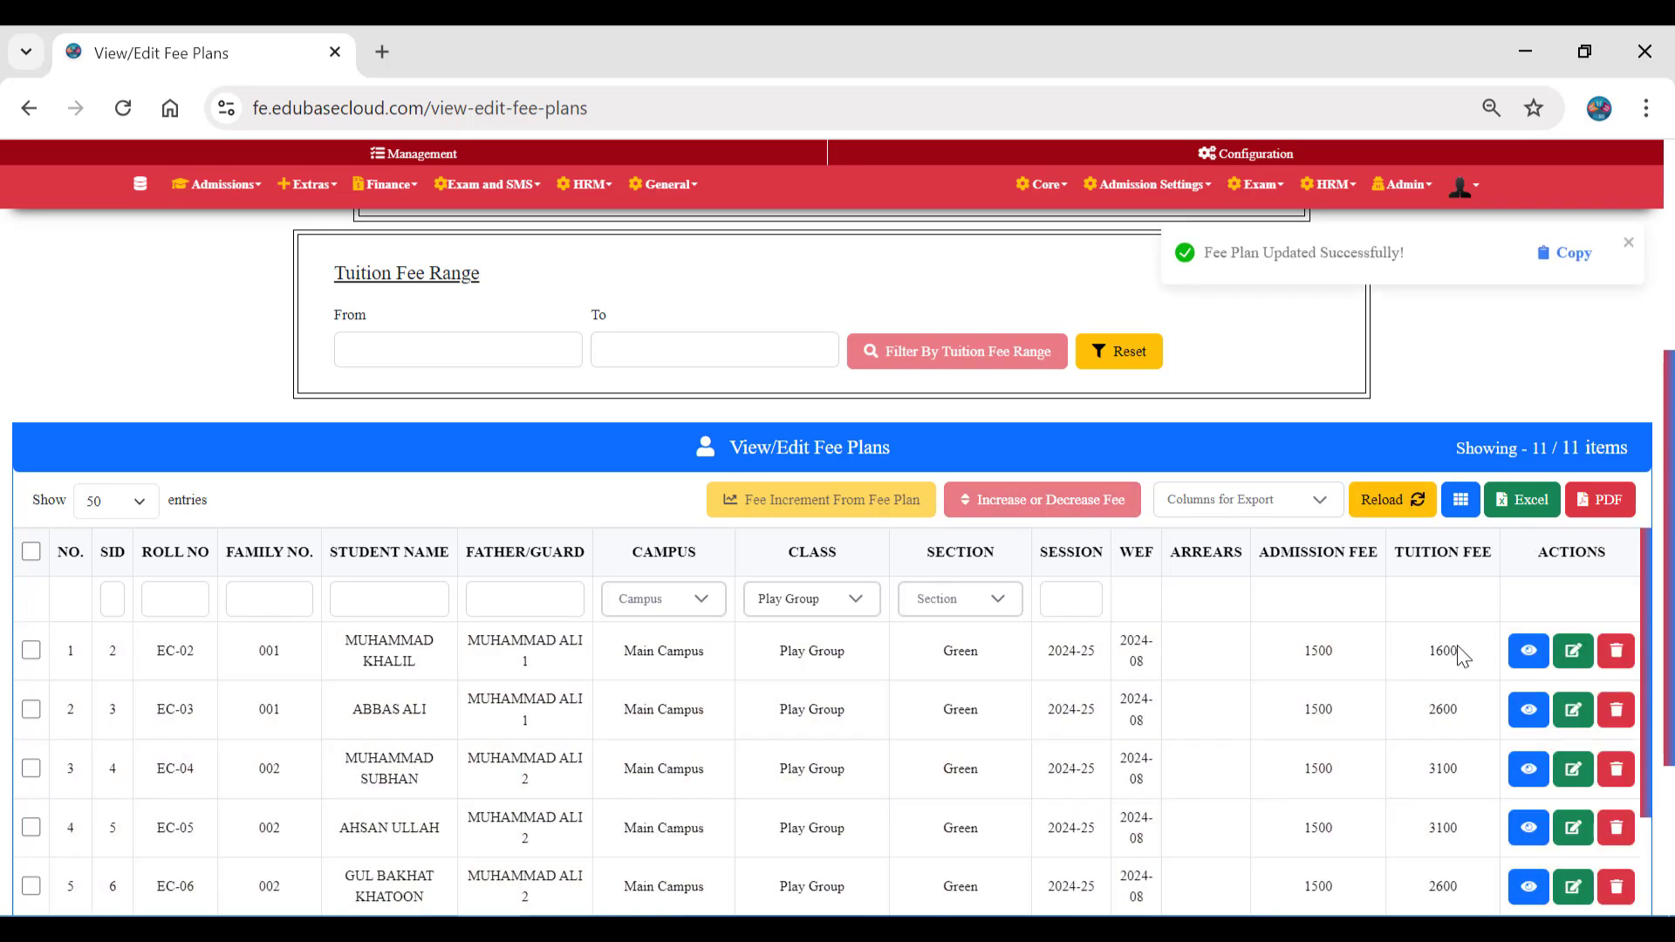
double_click(1444, 769)
- Select all the listed fee plans again and choose Tuition Fee as the fee particular
scroll(1353, 747, "up", 2)
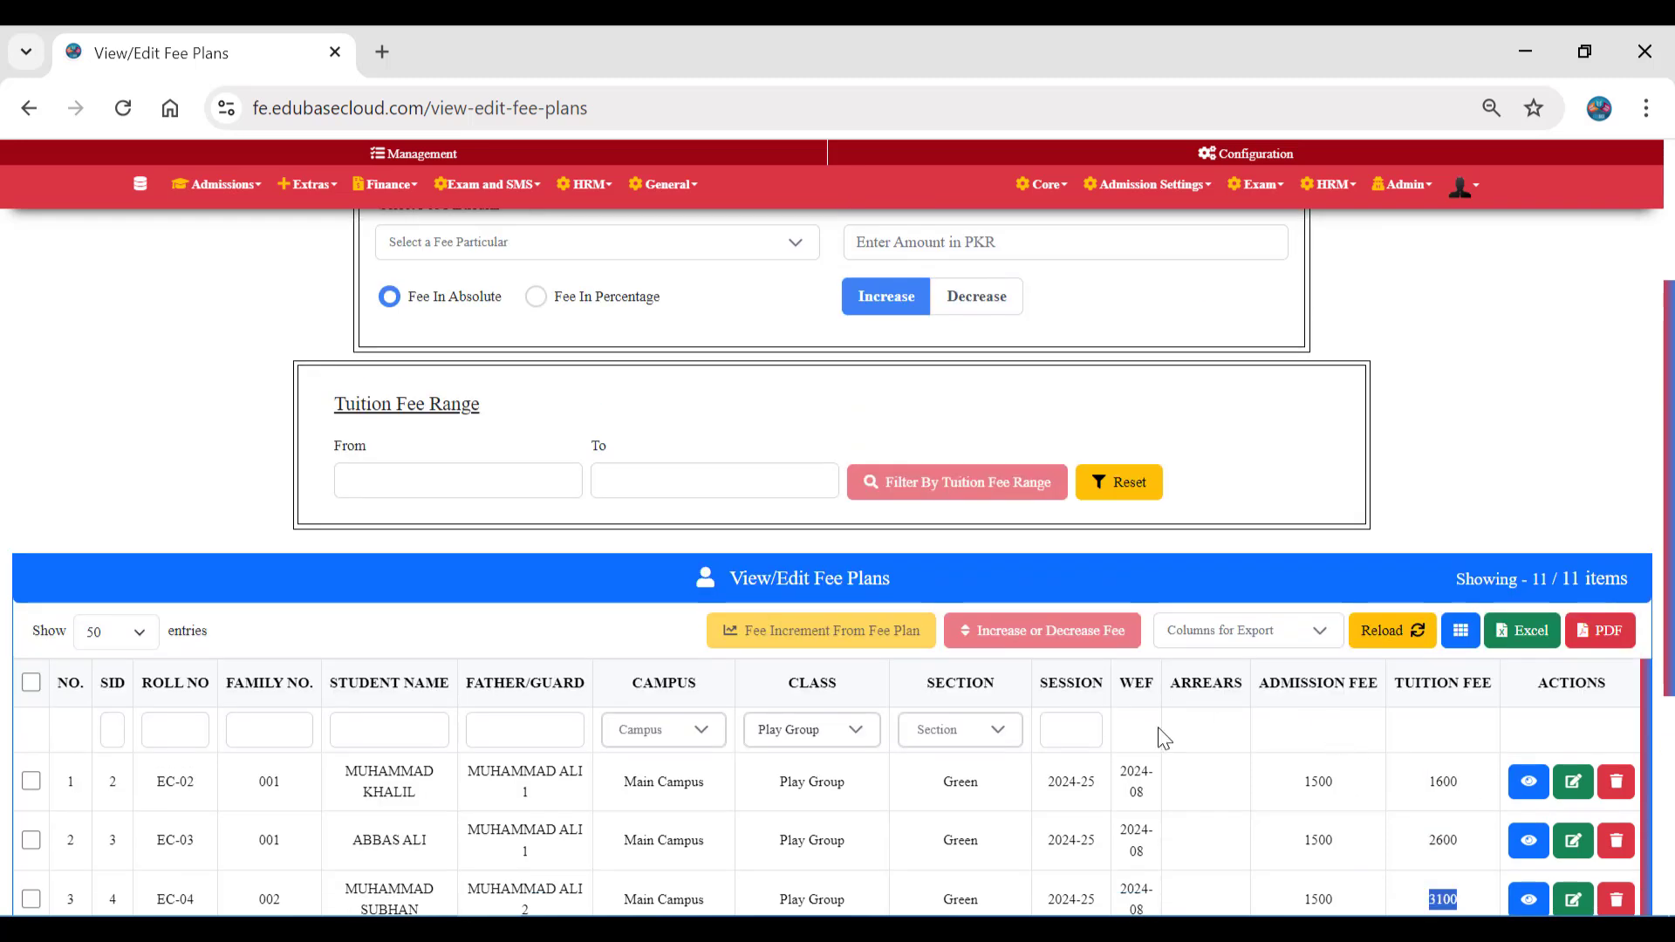
left_click(30, 682)
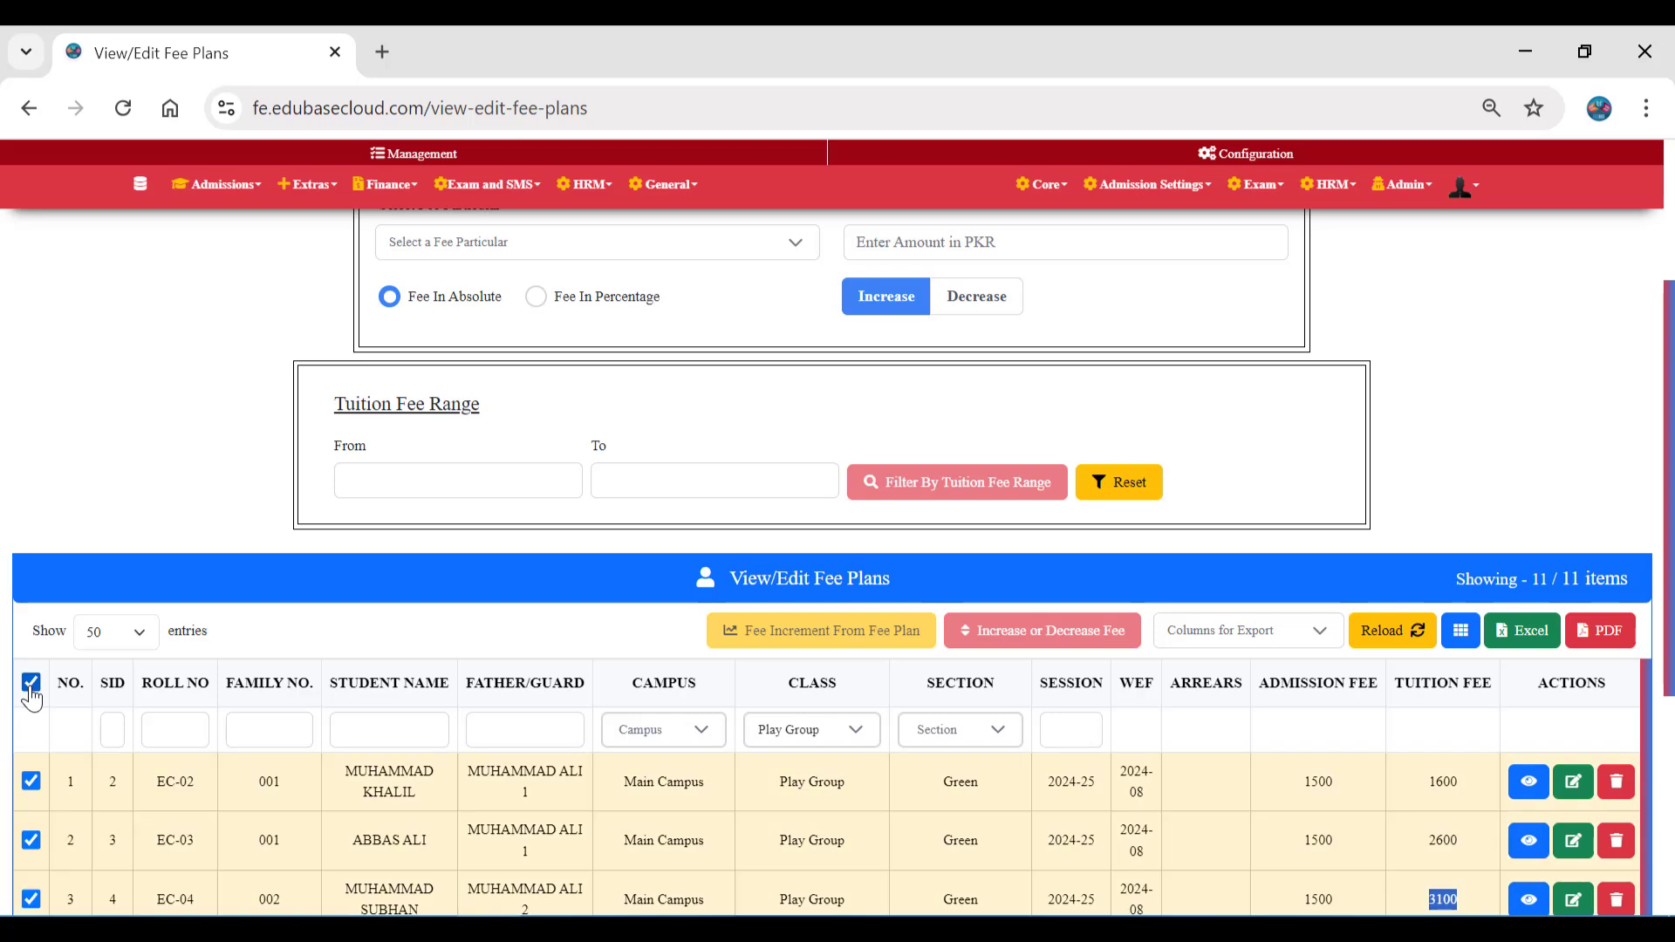
scroll(300, 574, "up", 3)
left_click(458, 503)
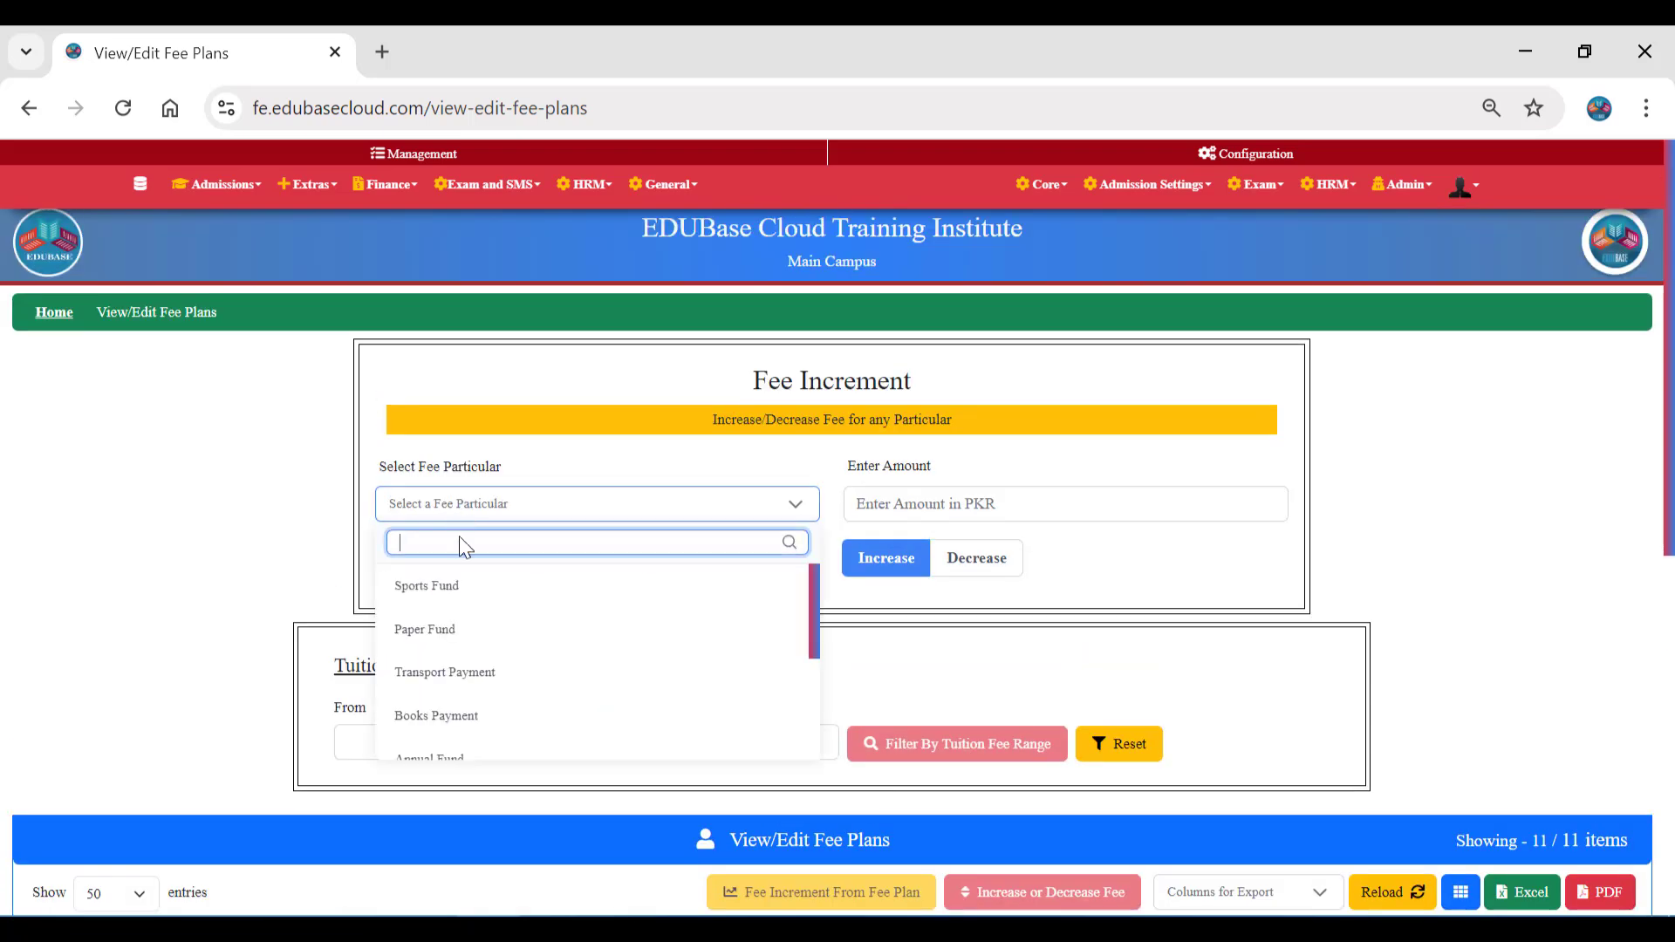
scroll(446, 668, "down", 4)
left_click(449, 677)
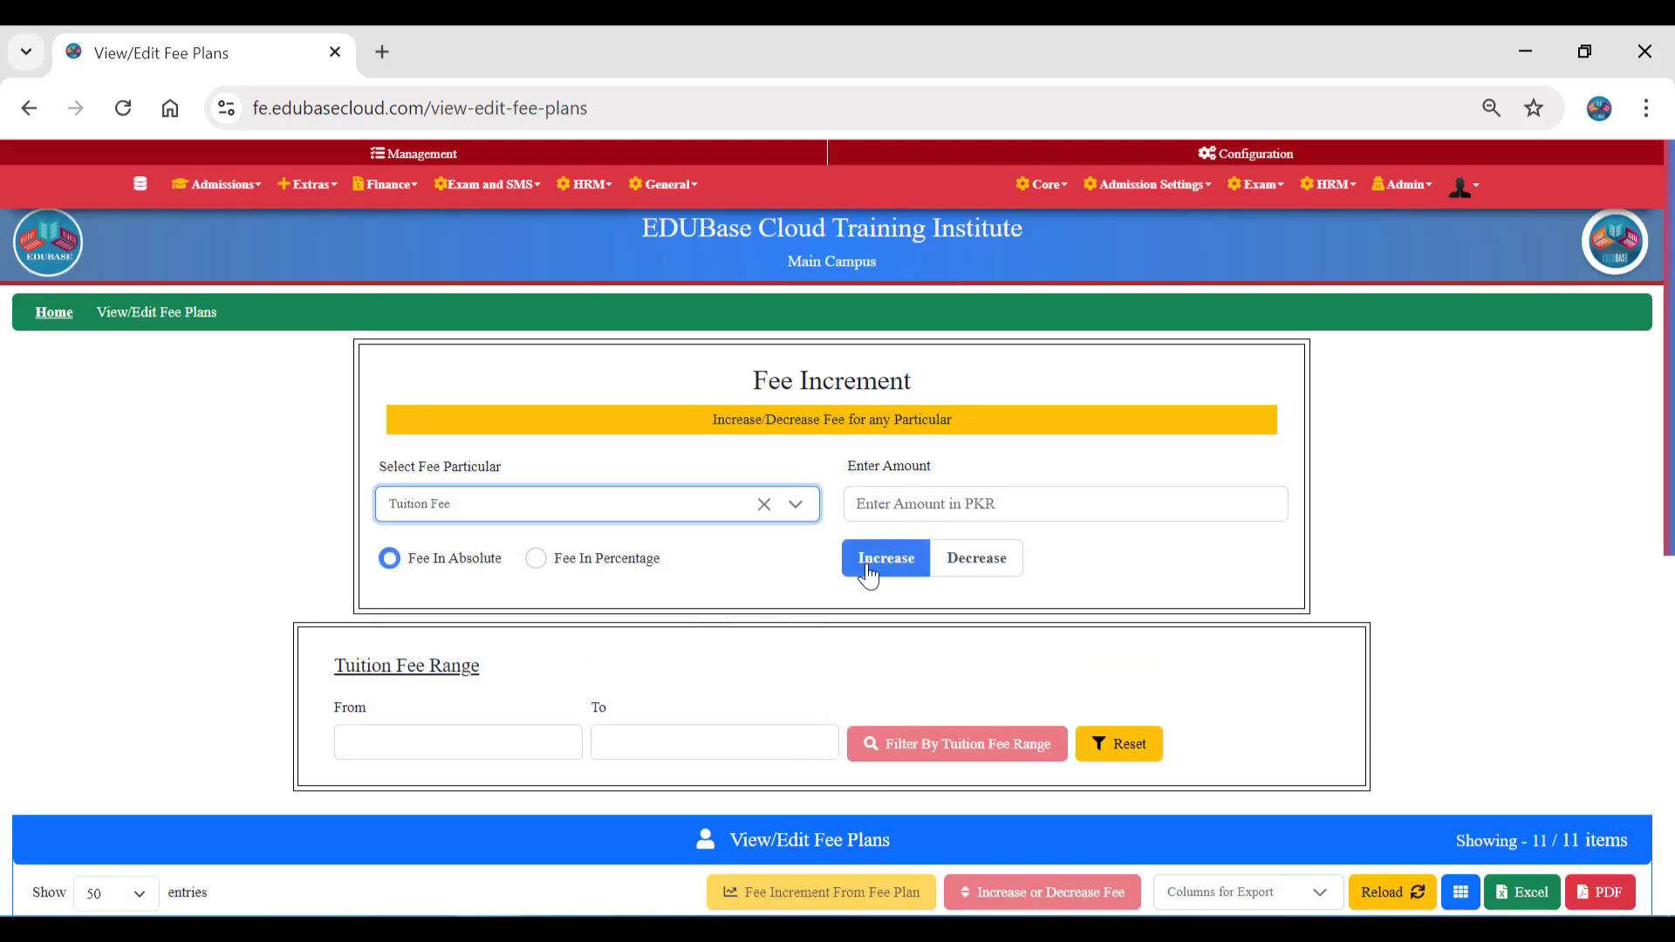
- Enter an amount of PKR 100 for the tuition fee and set the change to Decrease
left_click(873, 506)
type("1")
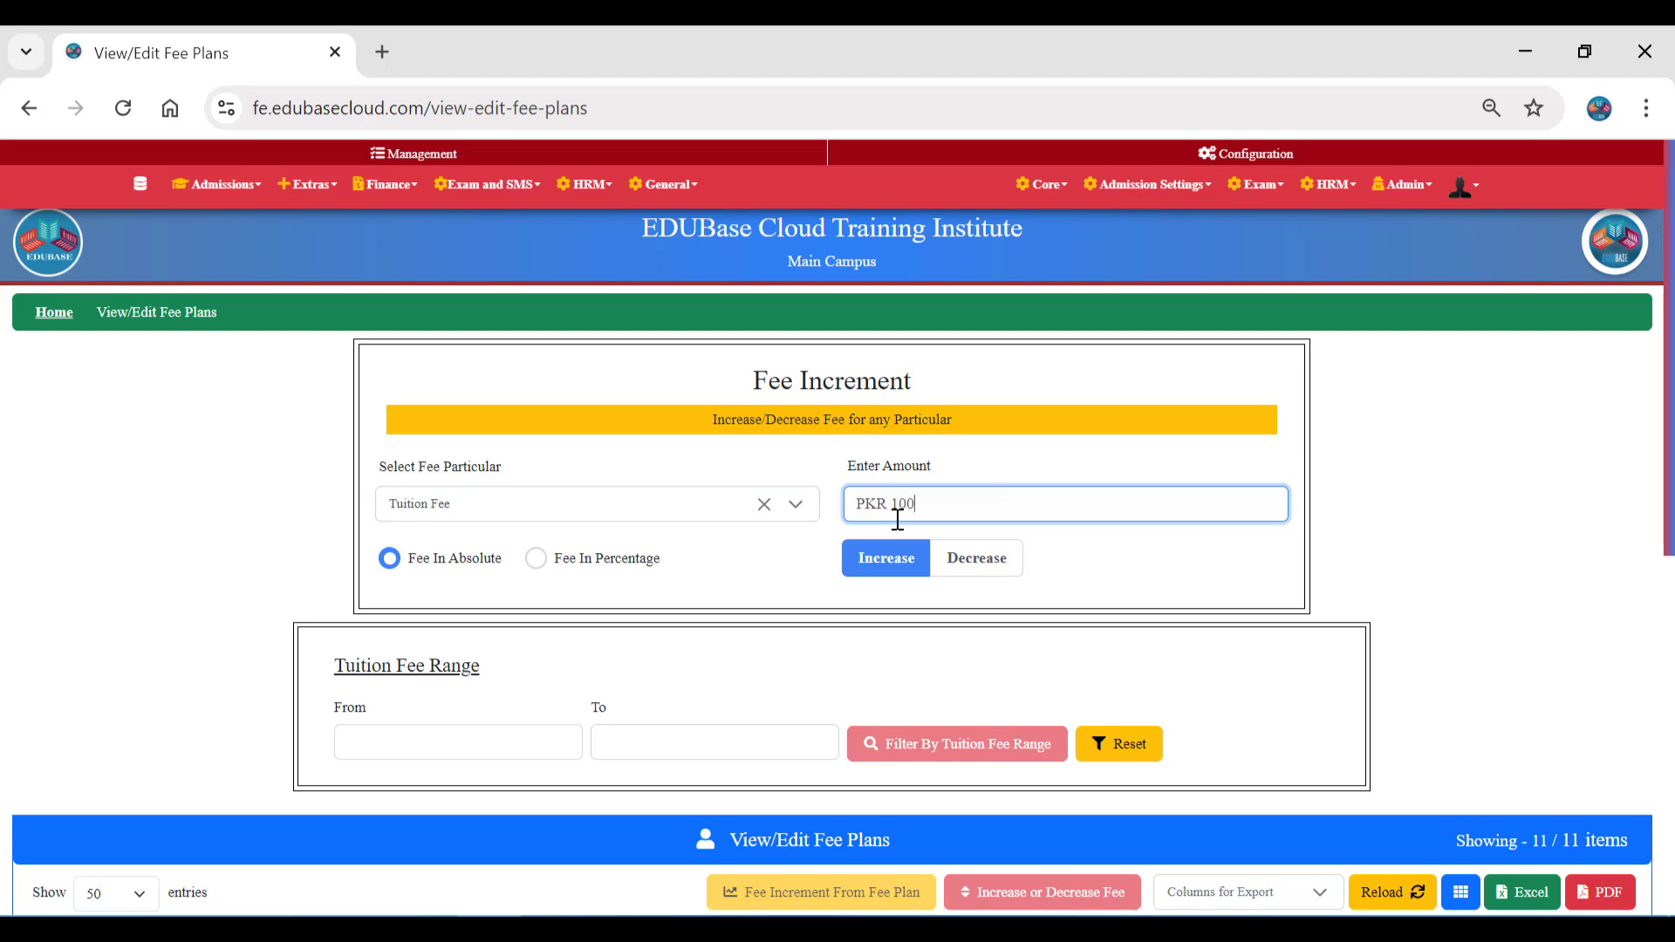
type("00")
left_click(965, 556)
scroll(961, 562, "down", 5)
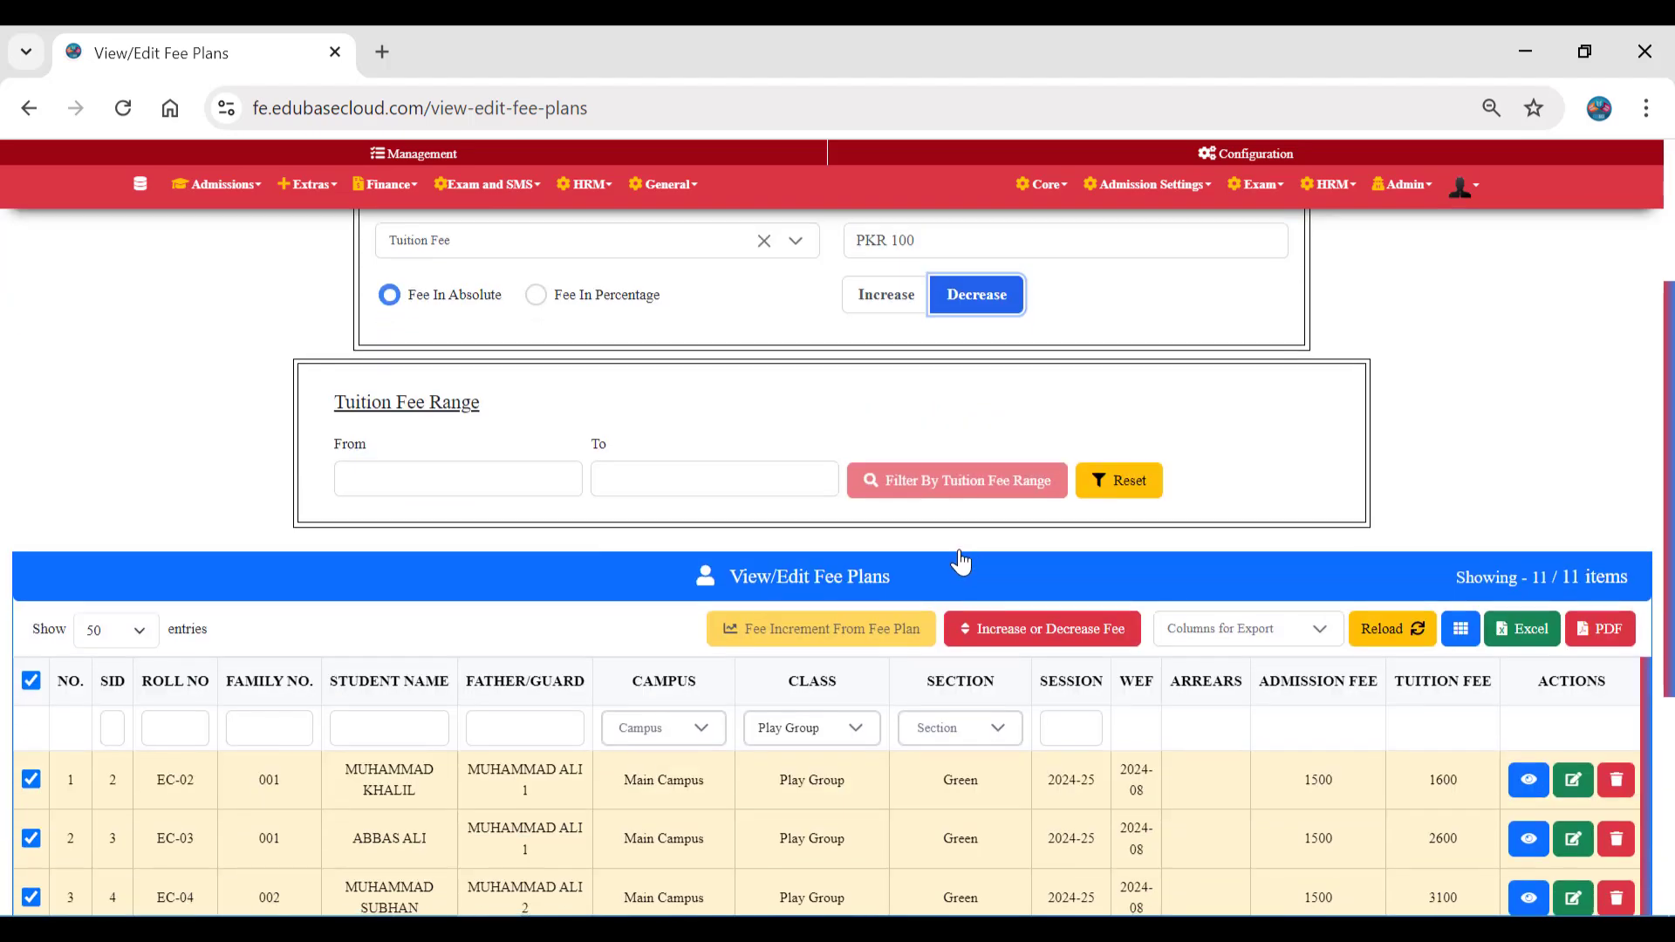
- Apply the PKR 100 tuition fee decrease to the selected Play Group fee plans and check the updated tuition fees
left_click(1003, 506)
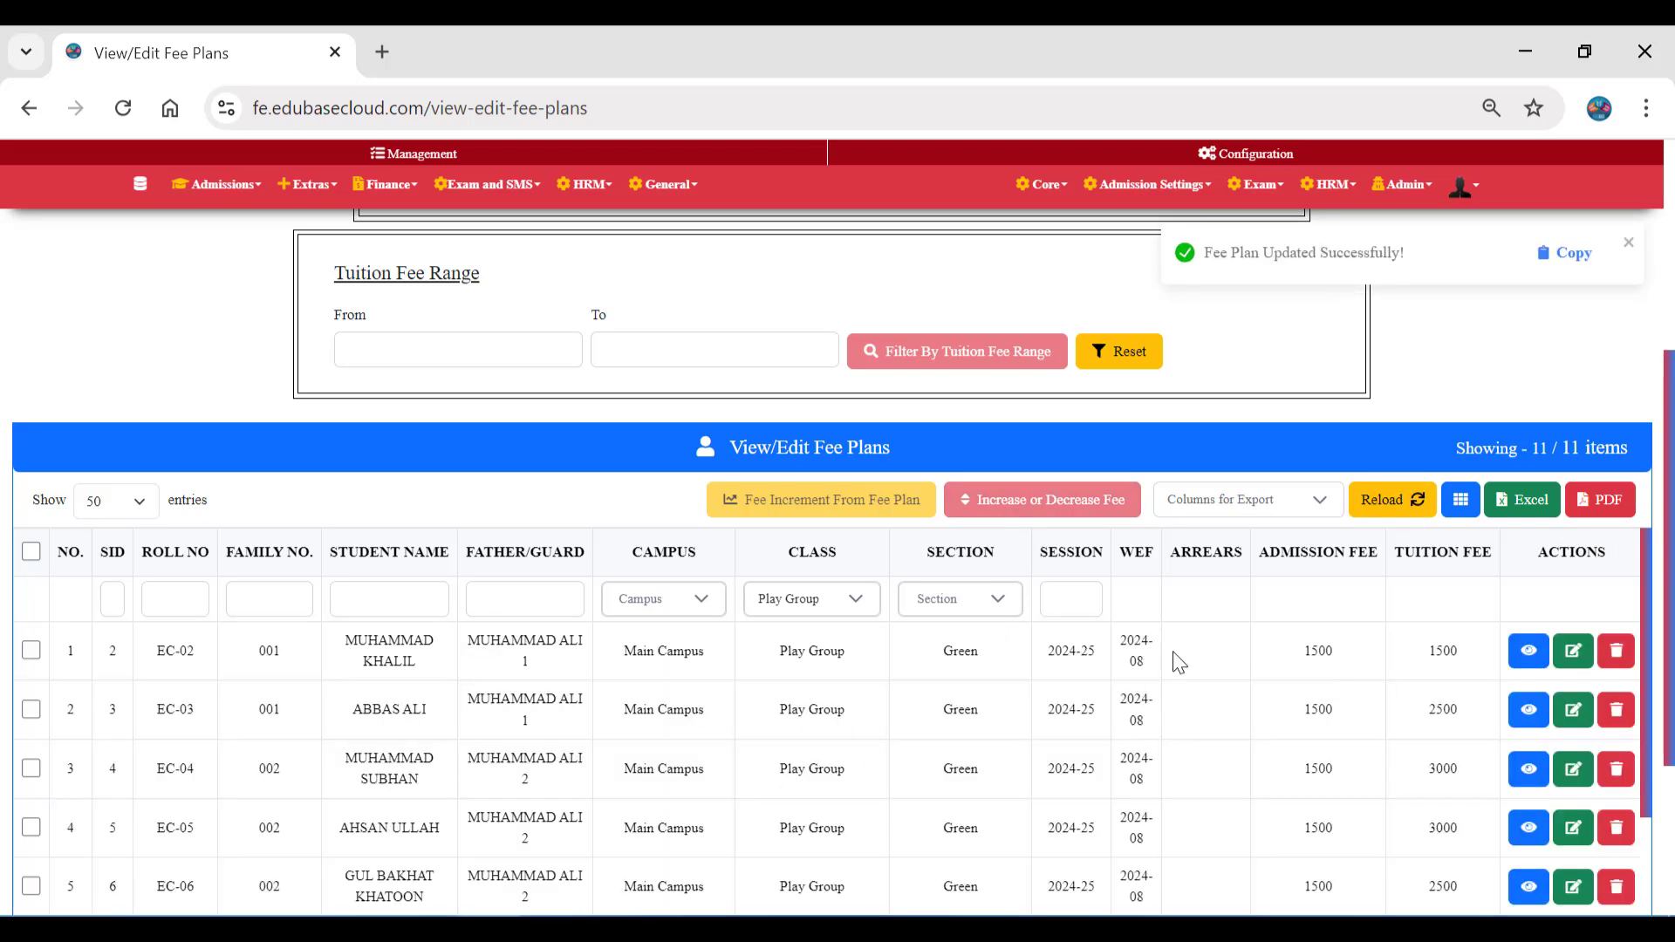
double_click(1450, 653)
scroll(1410, 654, "up", 3)
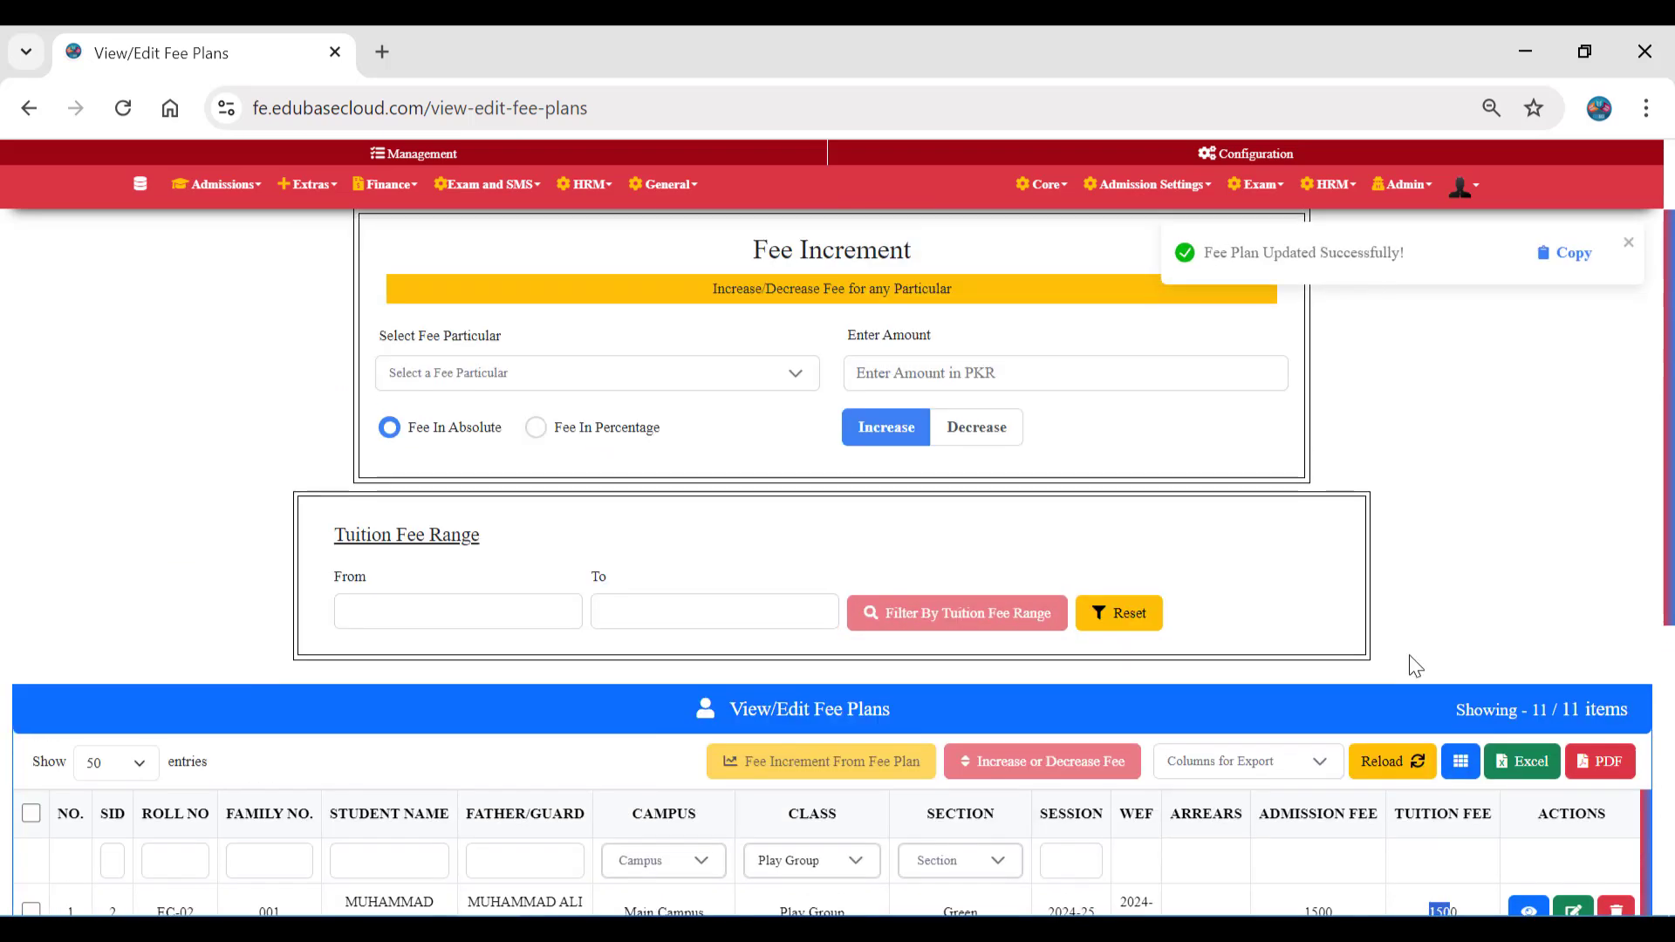
- Switch the fee change from an absolute amount to a percentage
scroll(951, 624, "up", 2)
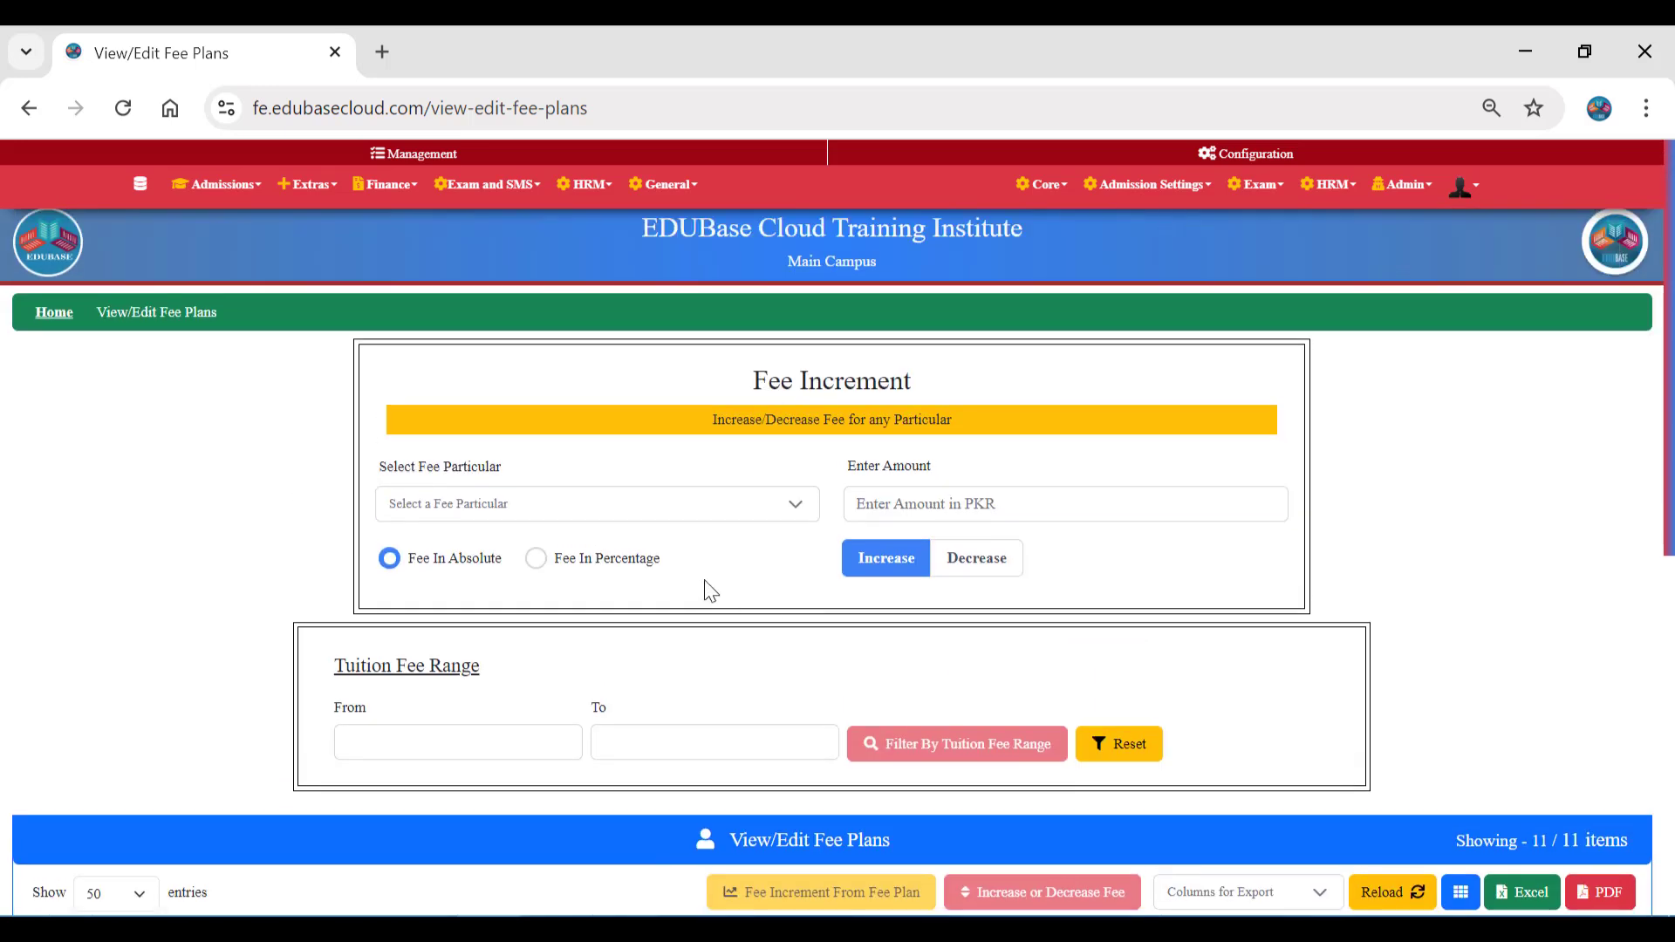
left_click_drag(687, 571, 536, 566)
left_click(933, 503)
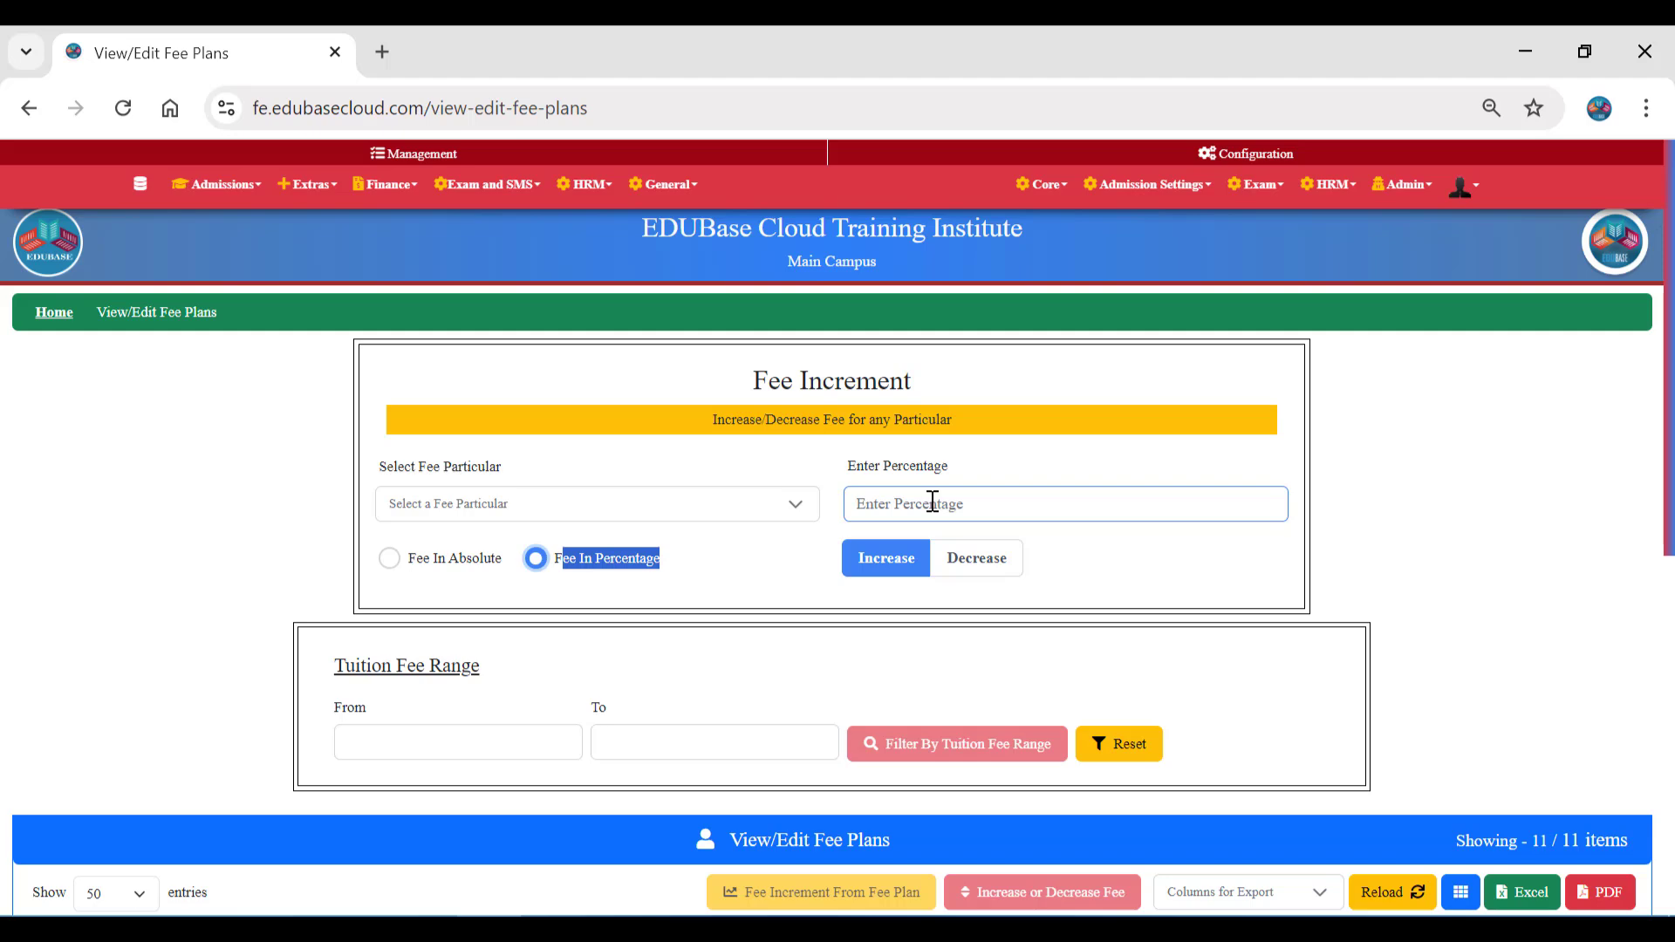
- Examine the tuition fees of the first few listed Play Group students
scroll(1438, 733, "down", 3)
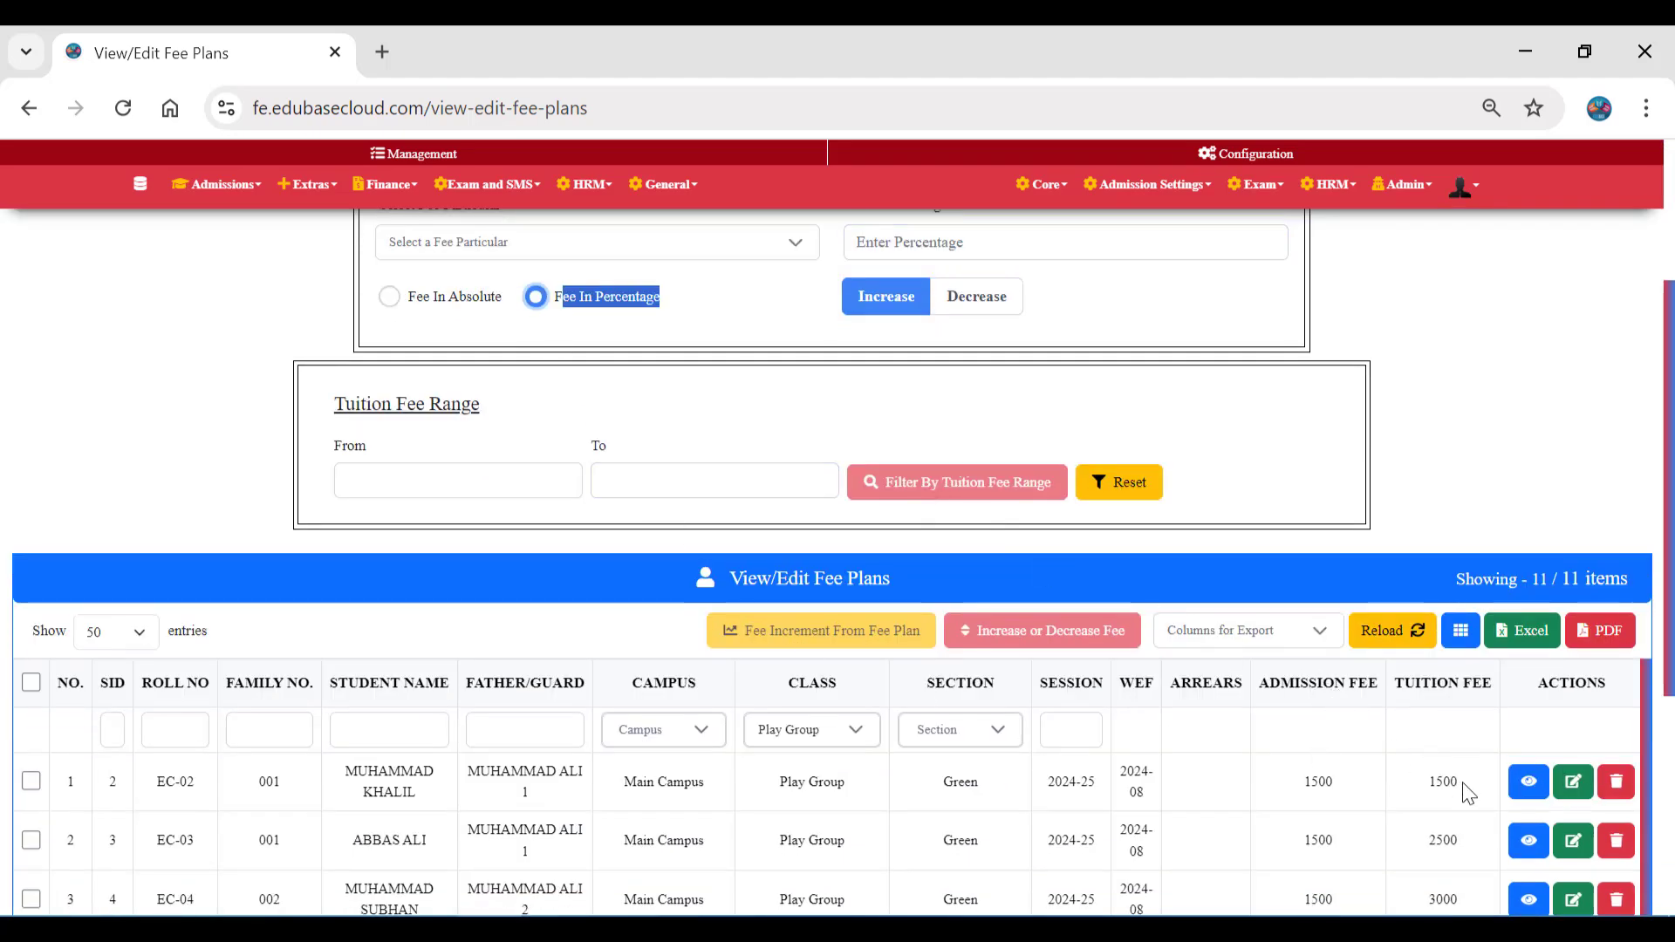
left_click_drag(1466, 798, 1429, 796)
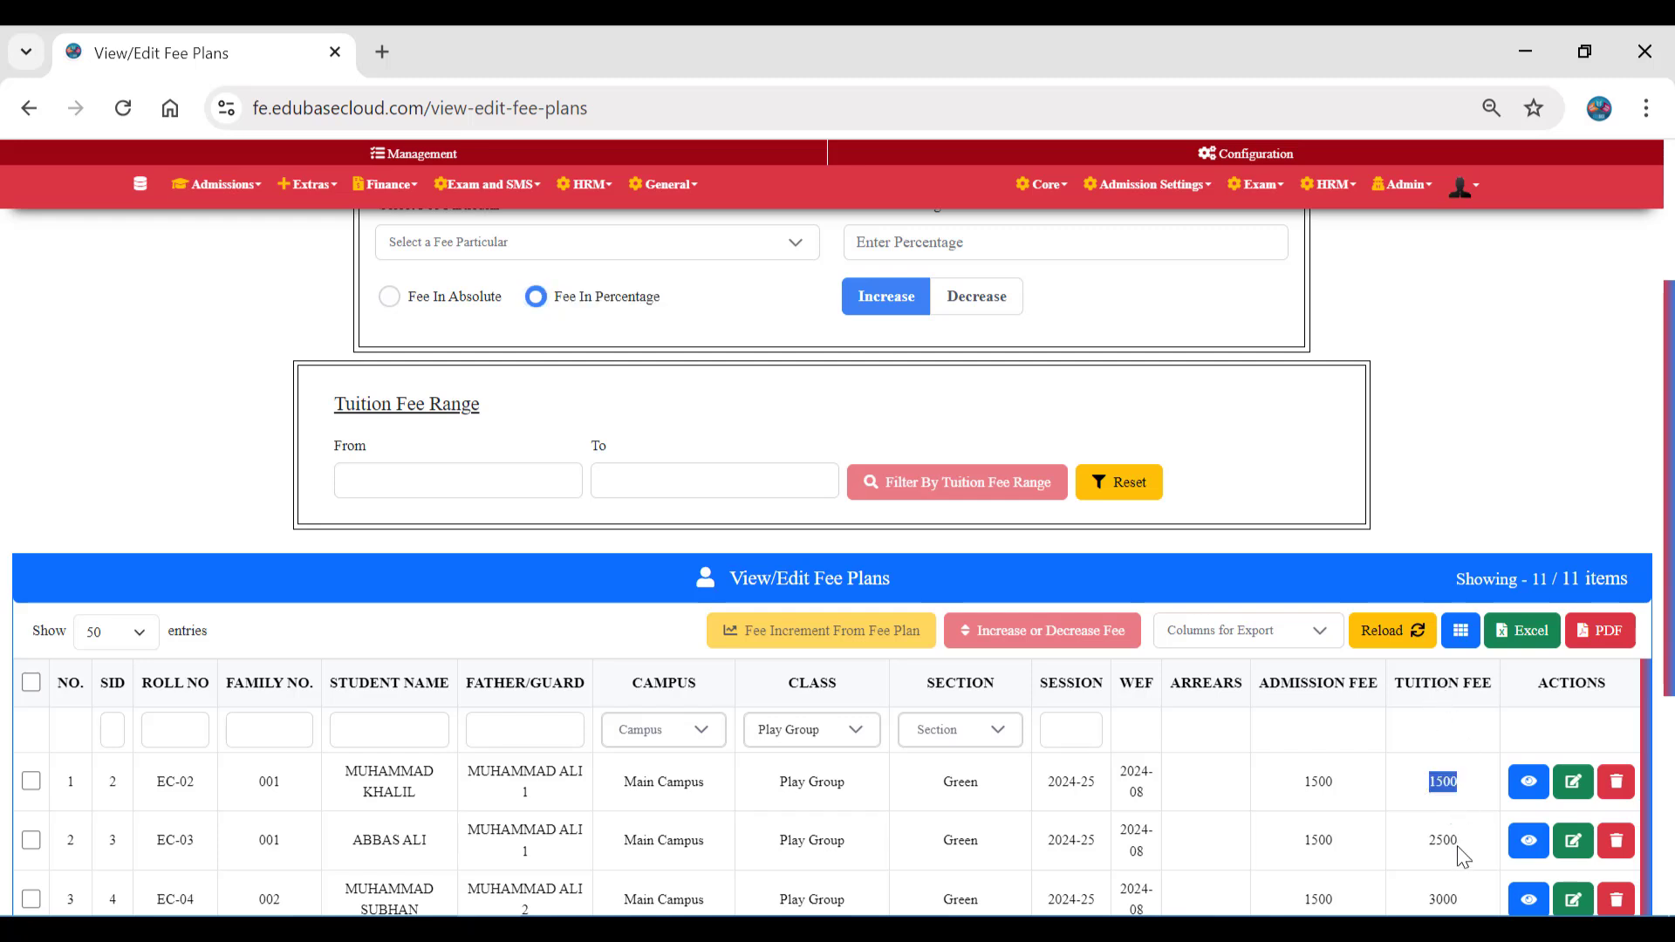
left_click_drag(1458, 844, 1442, 844)
scroll(1455, 817, "up", 1)
scroll(1419, 784, "down", 1)
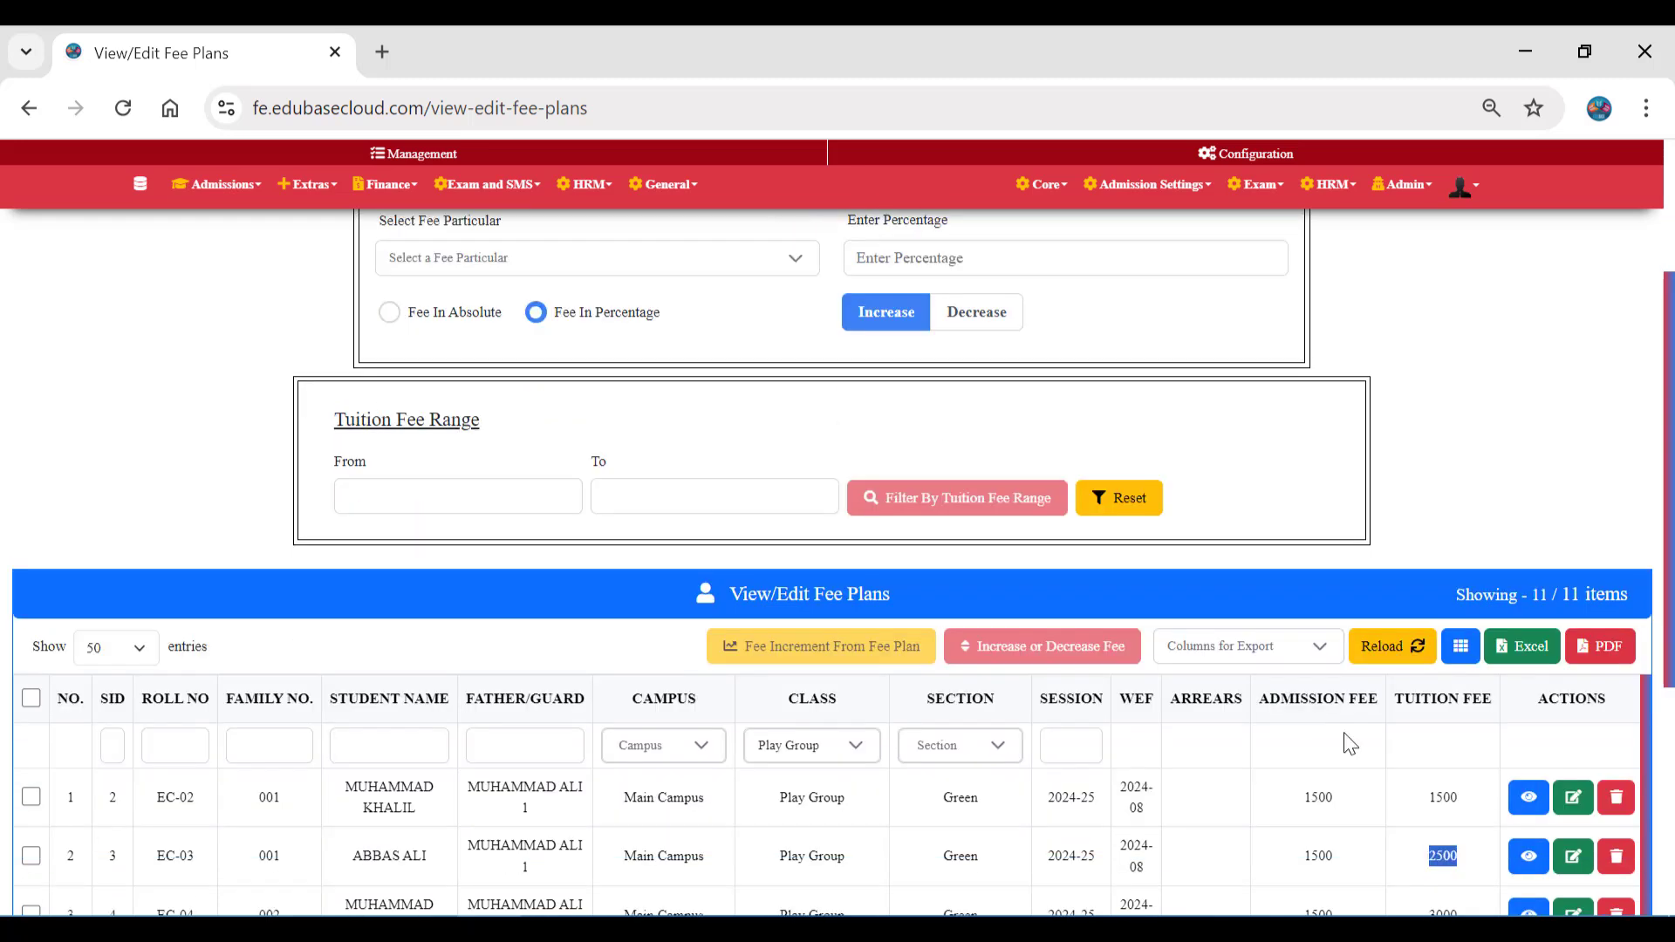
left_click_drag(1443, 781, 1429, 796)
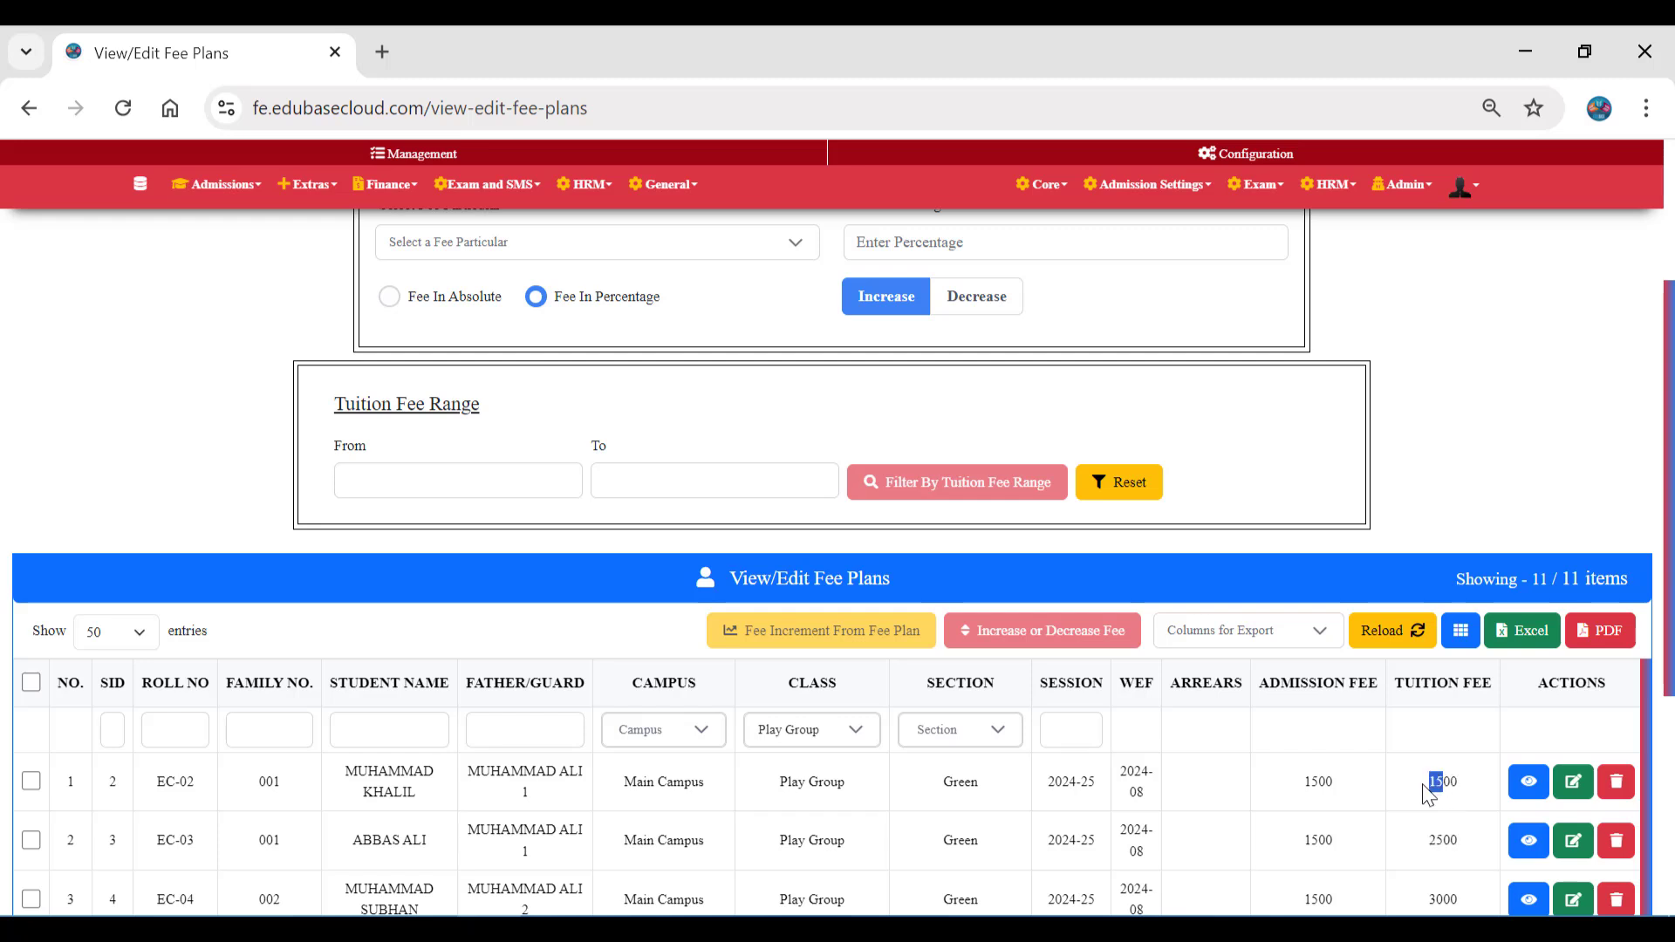
scroll(1436, 796, "down", 2)
scroll(1433, 789, "up", 2)
scroll(1435, 798, "up", 3)
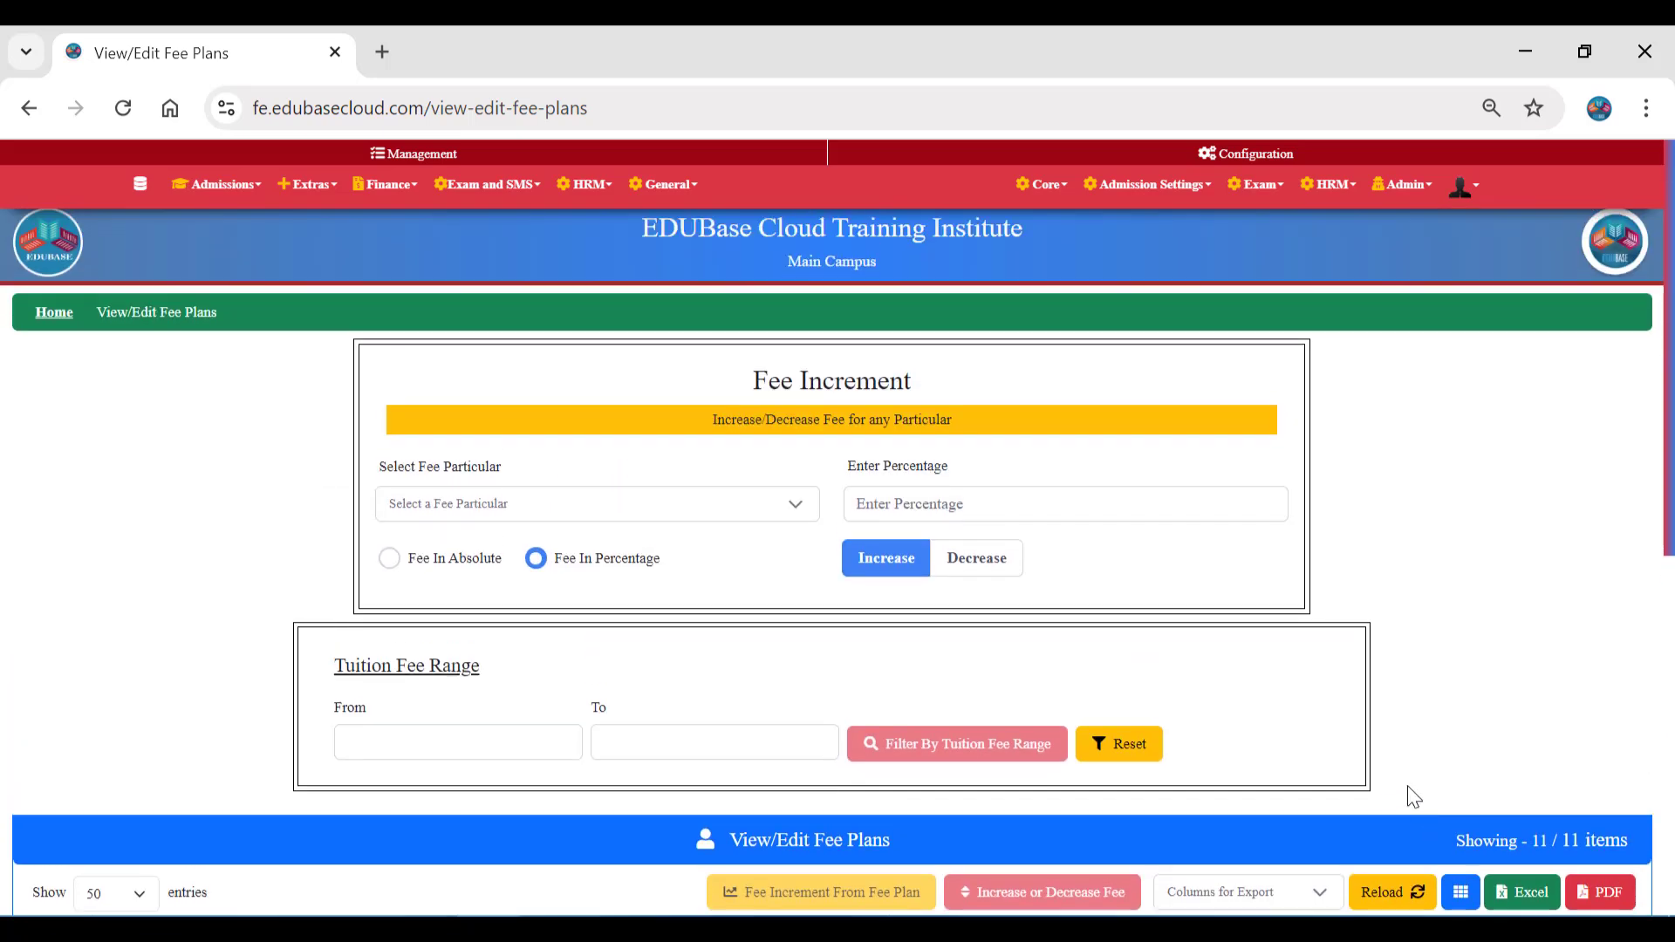
scroll(1279, 707, "down", 5)
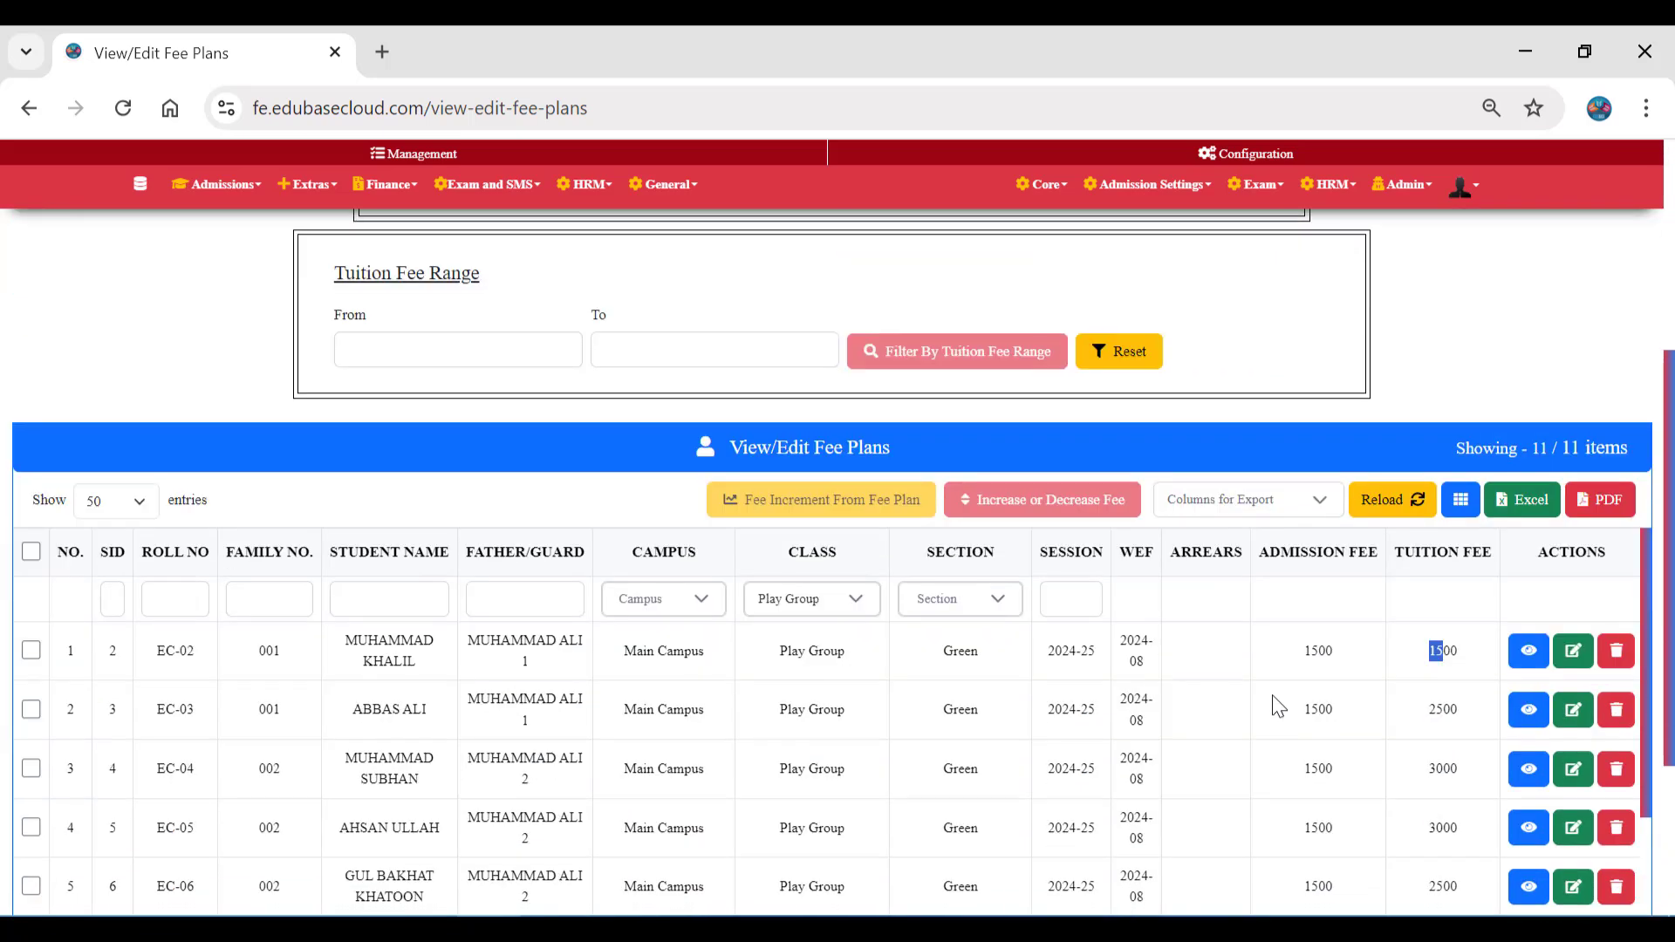
double_click(1469, 710)
left_click_drag(1472, 772, 1414, 773)
scroll(1414, 776, "up", 2)
left_click_drag(1469, 795, 1438, 794)
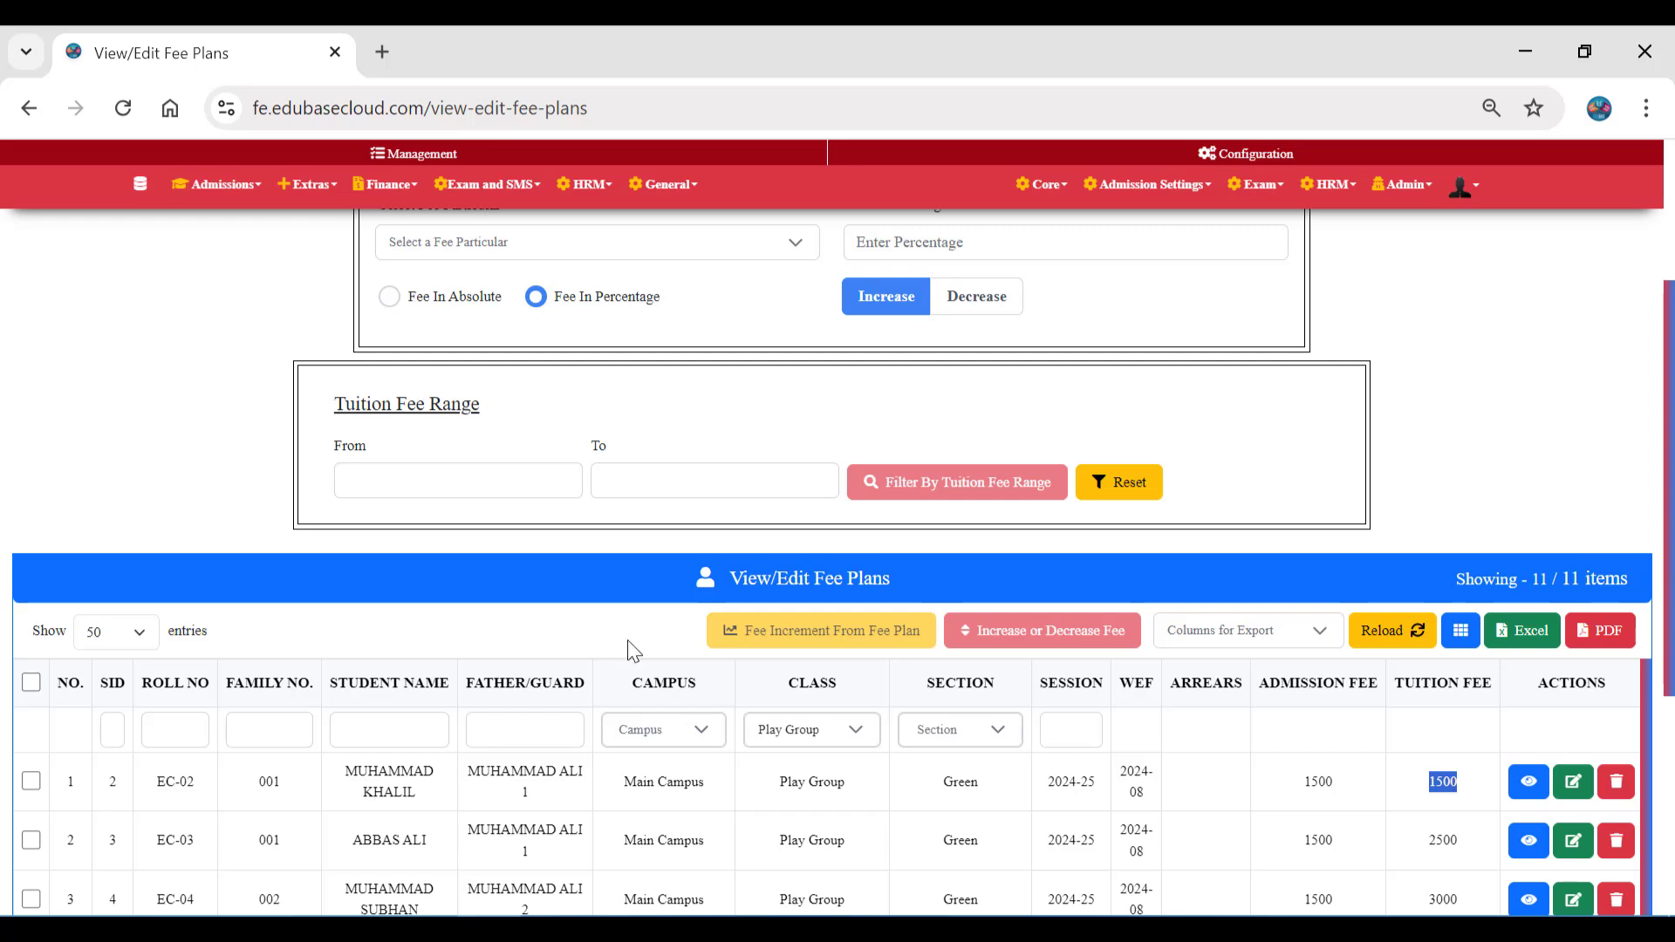
- Add the Feeplanlist column to the fee plans table and save the column settings
mouse_move(1049, 212)
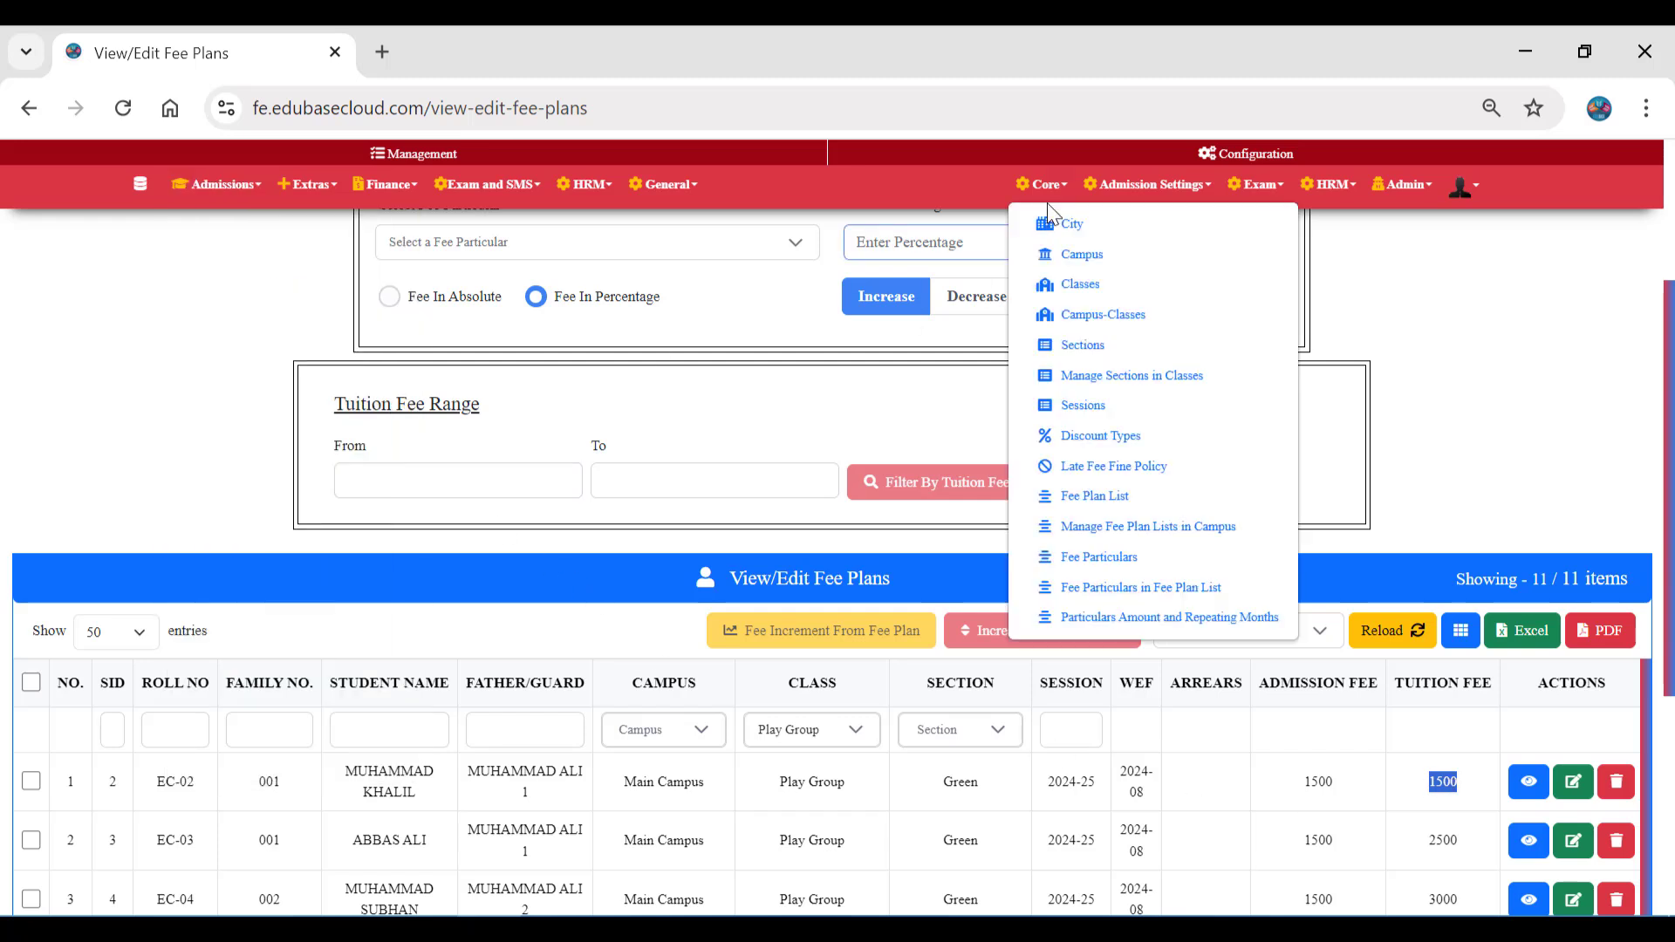
left_click(1460, 631)
scroll(815, 625, "down", 6)
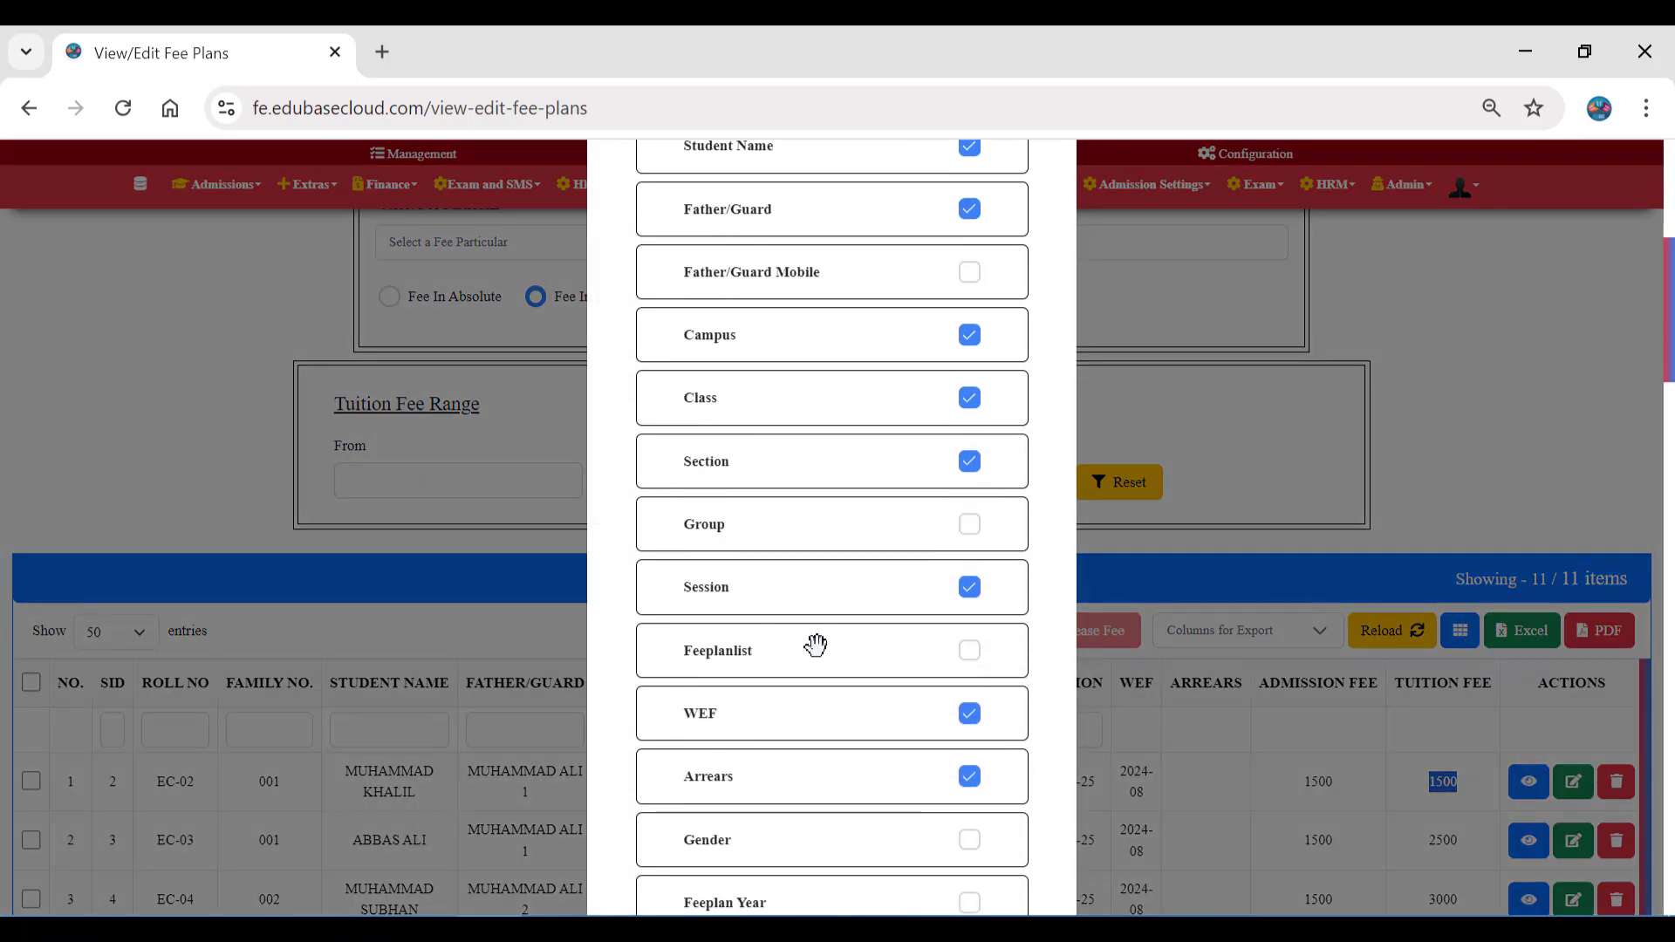
scroll(815, 644, "down", 1)
left_click(968, 520)
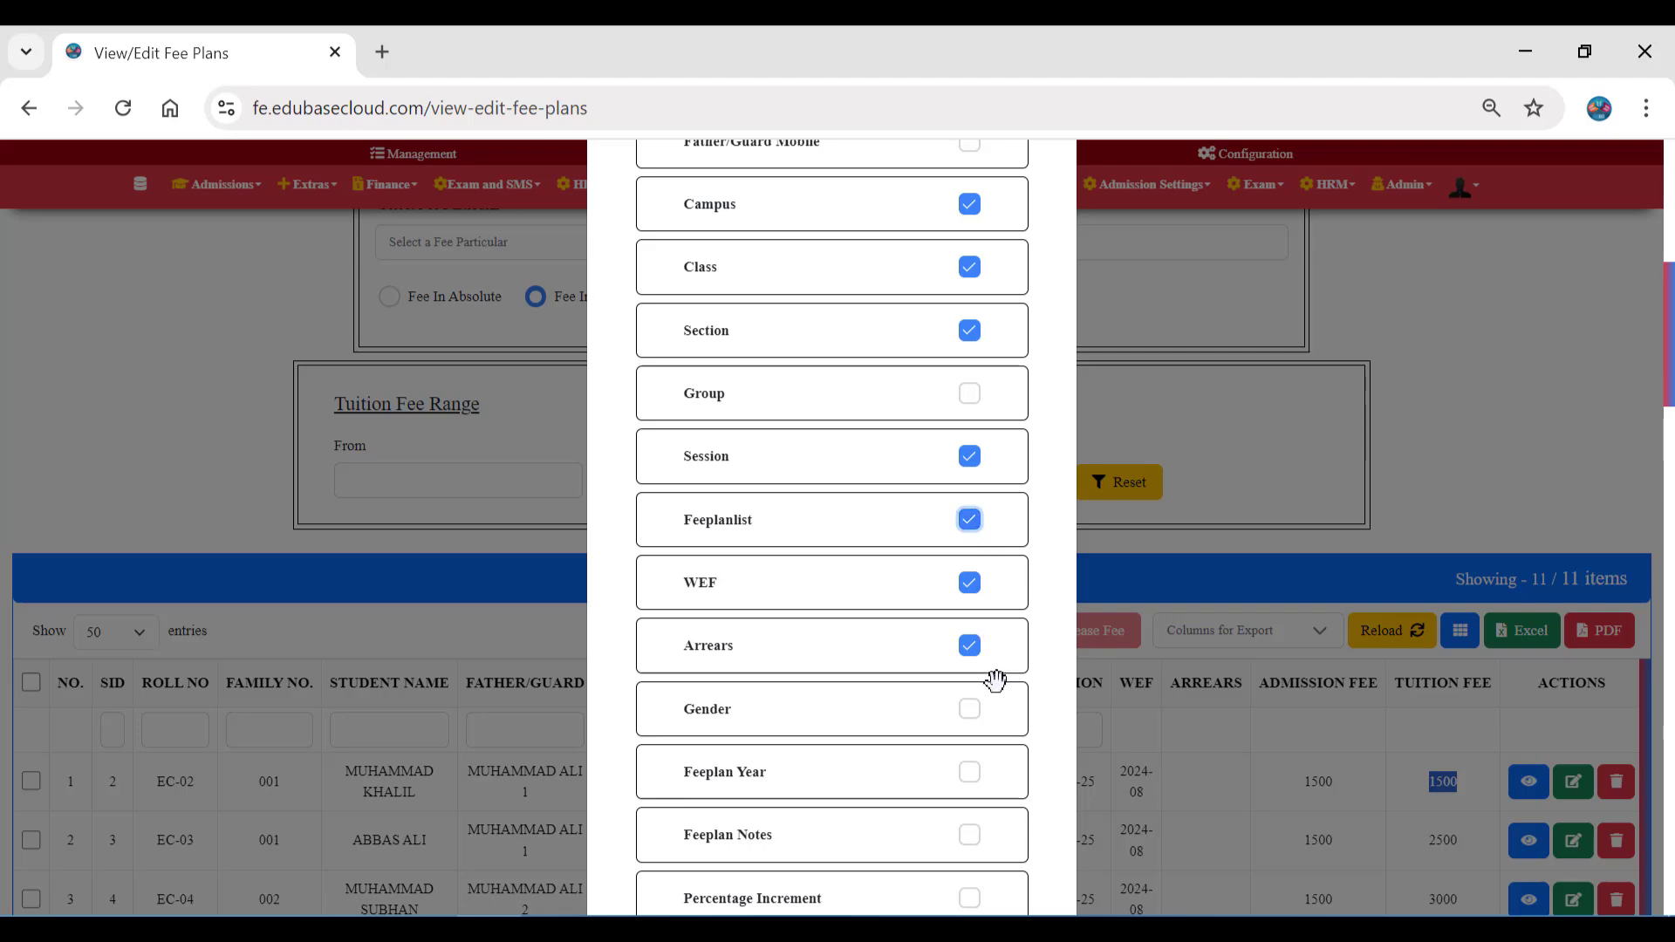
scroll(996, 680, "down", 20)
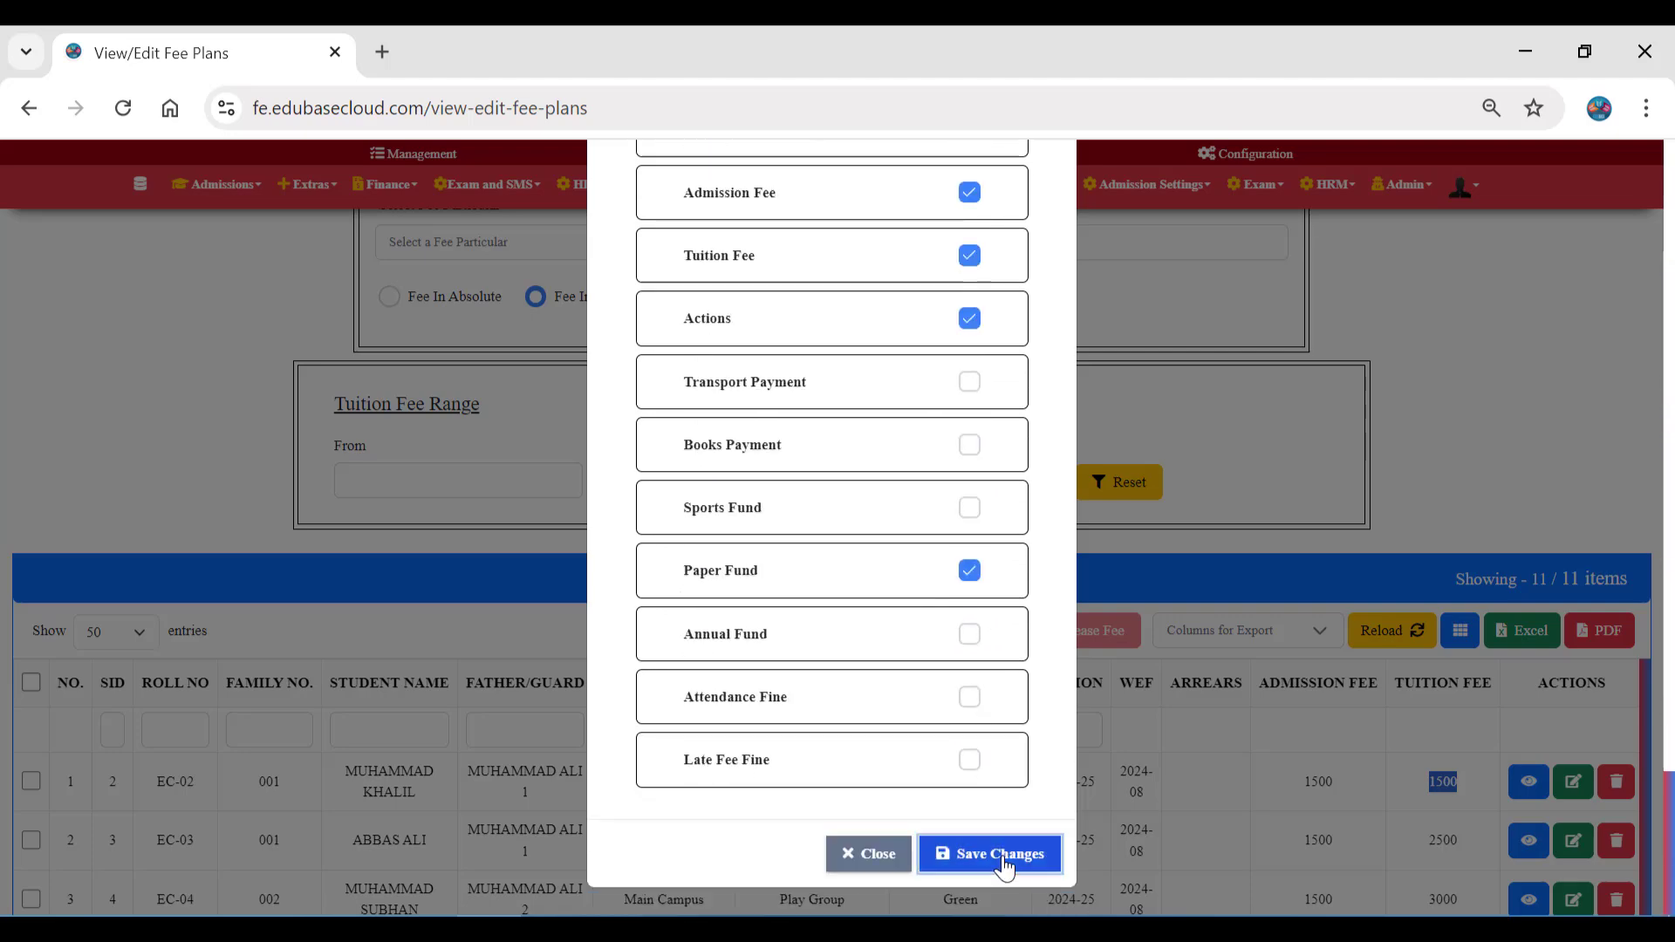
left_click(1004, 862)
- Check which fee plan list the Play Group students are assigned to
scroll(1076, 815, "down", 3)
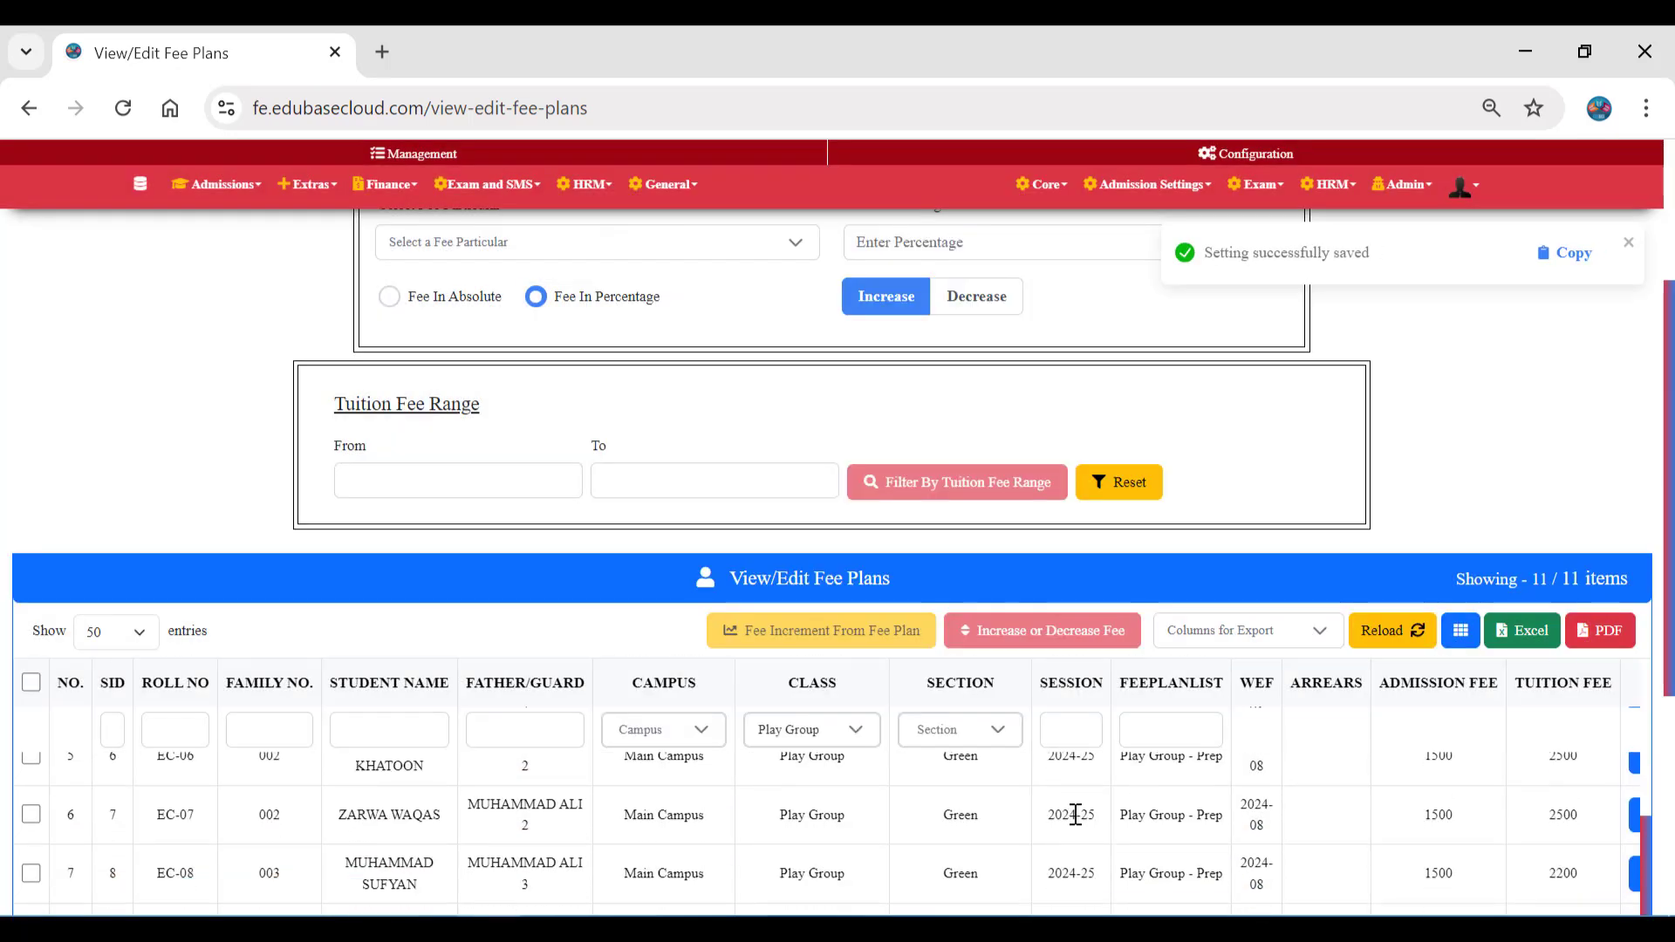
scroll(1075, 815, "up", 3)
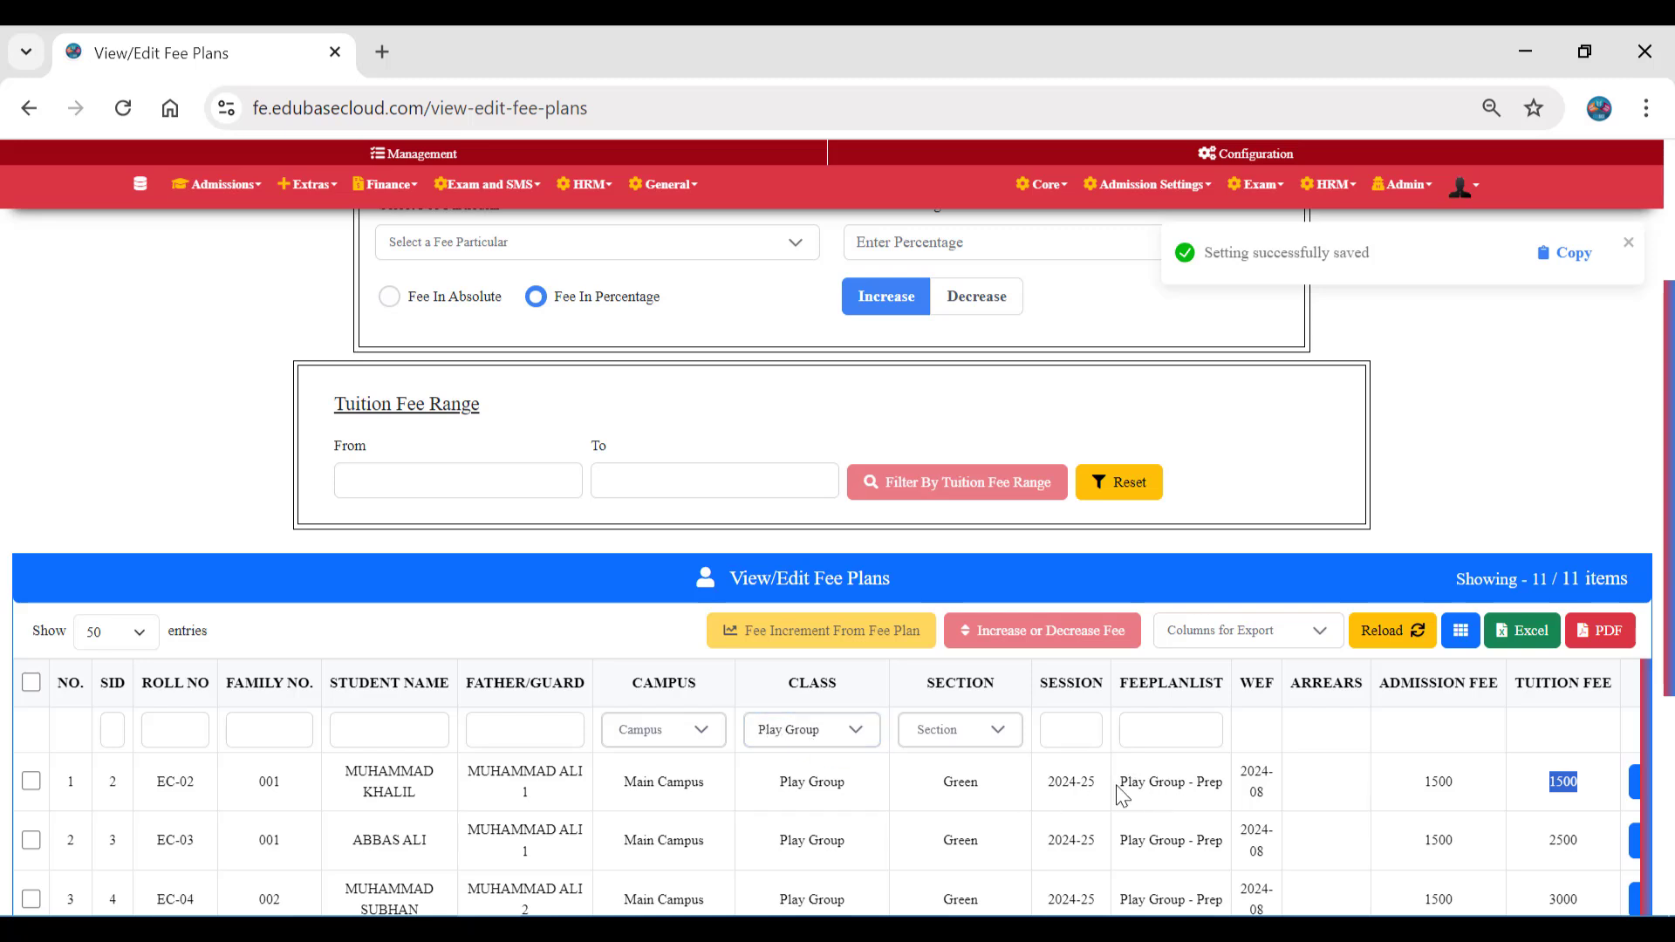
left_click_drag(1118, 785, 1225, 787)
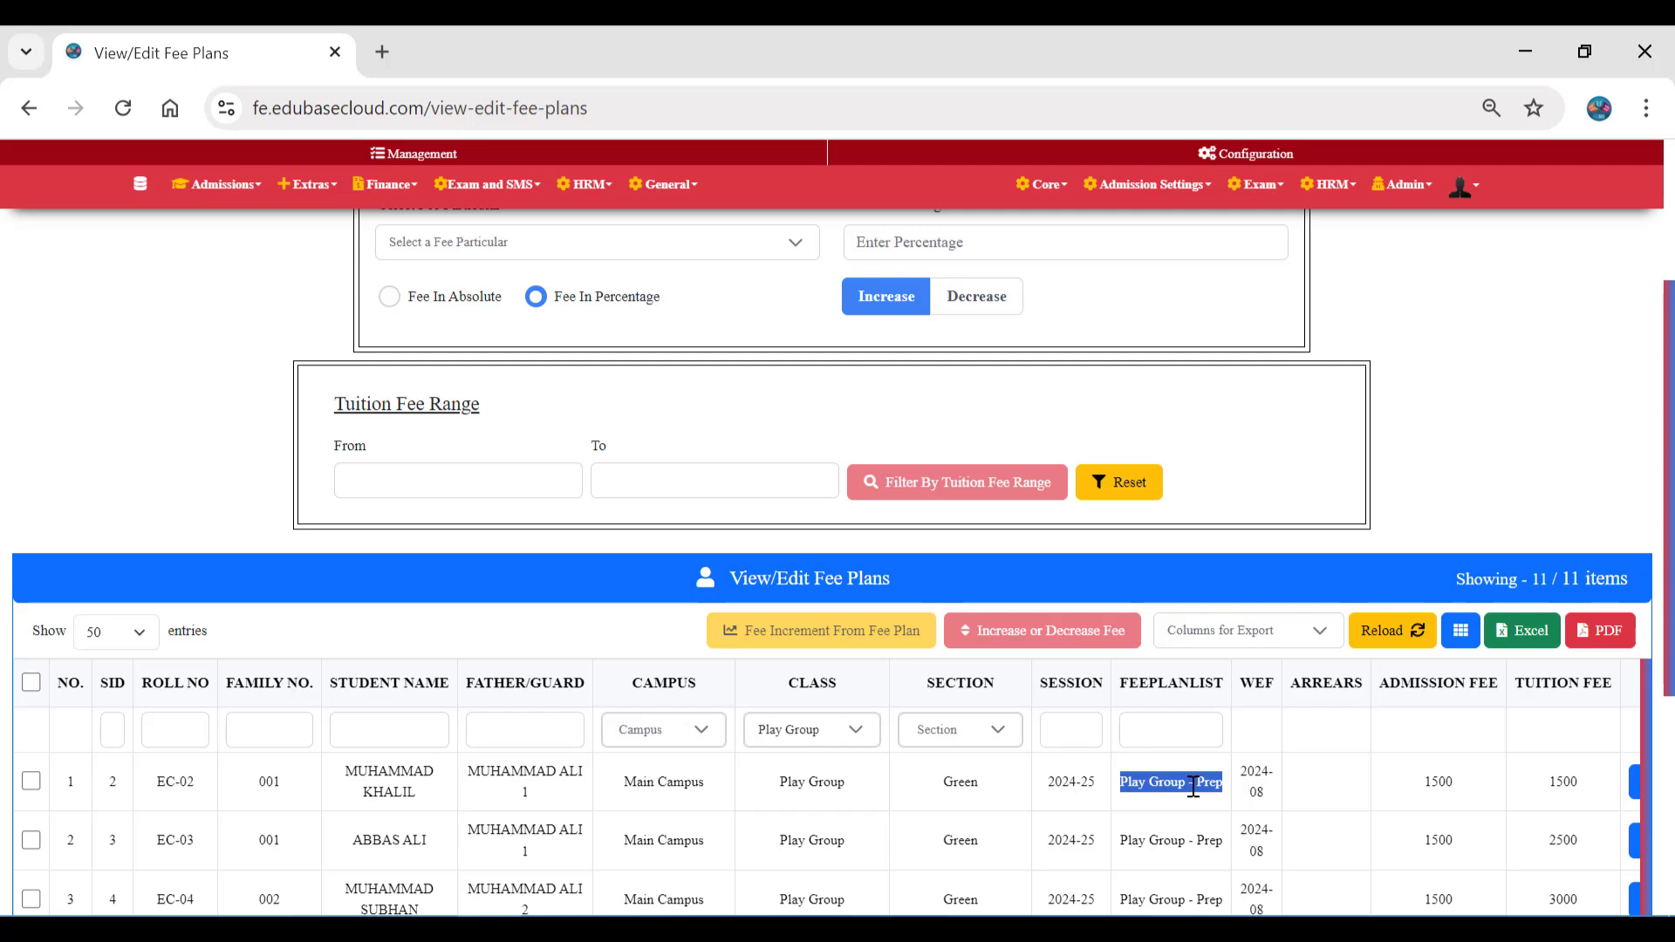
- Open the core configuration page for particulars amount and repeating months and find the Play Group - Prep entries
left_click_drag(1246, 153, 1295, 155)
mouse_move(1058, 190)
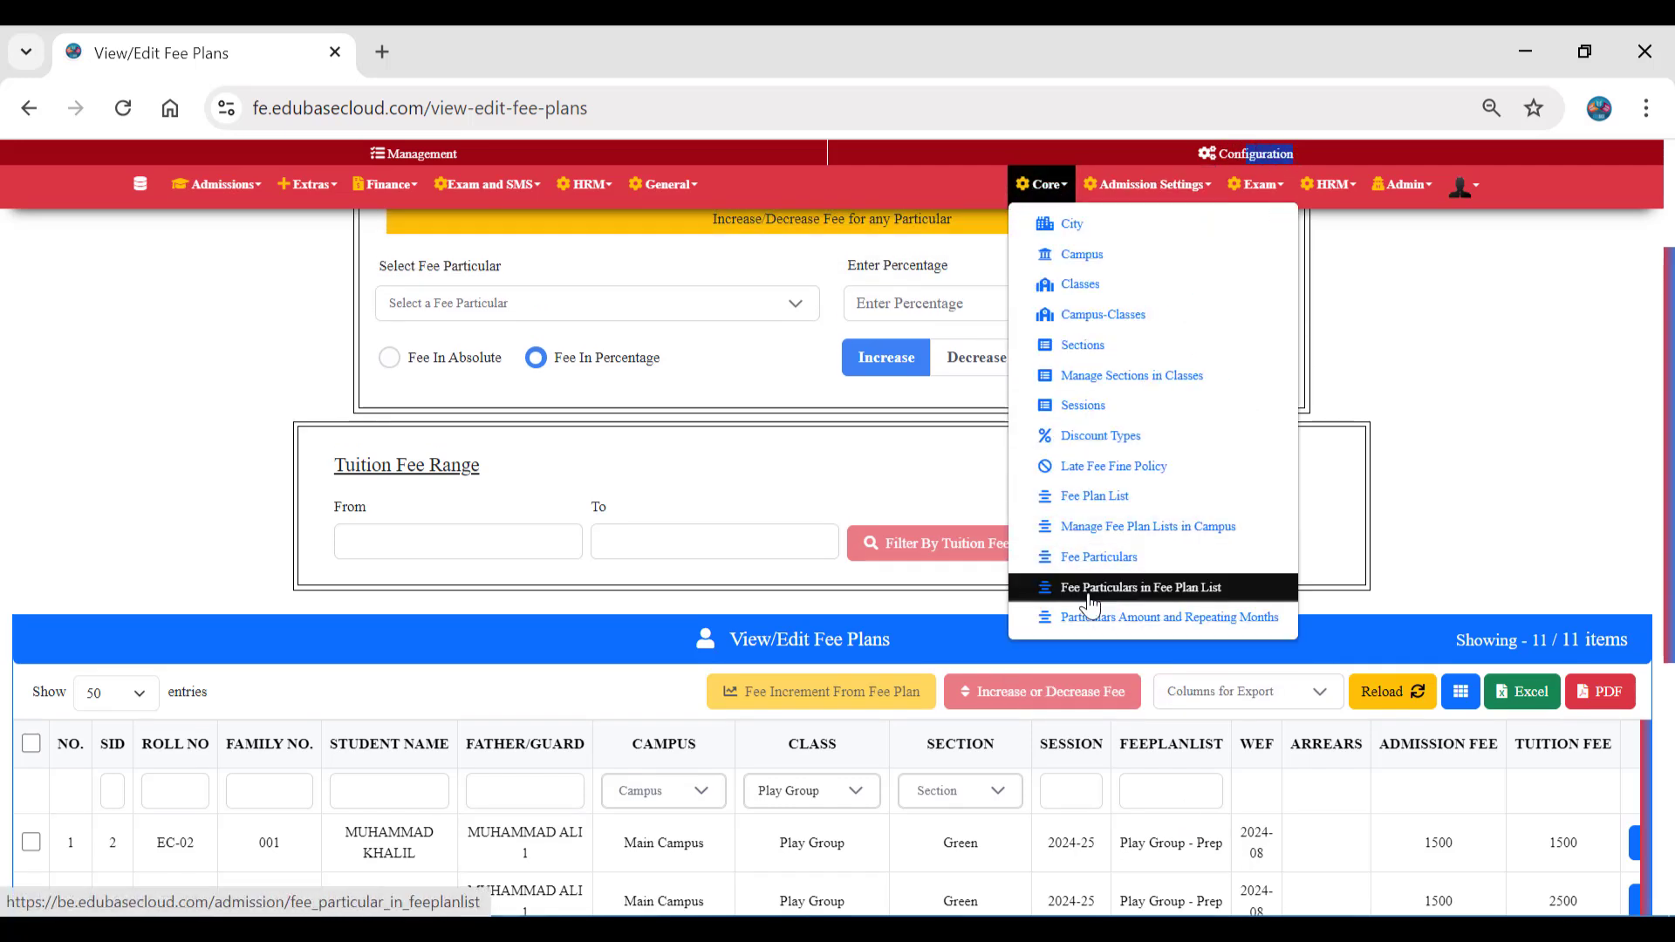
left_click(1213, 621)
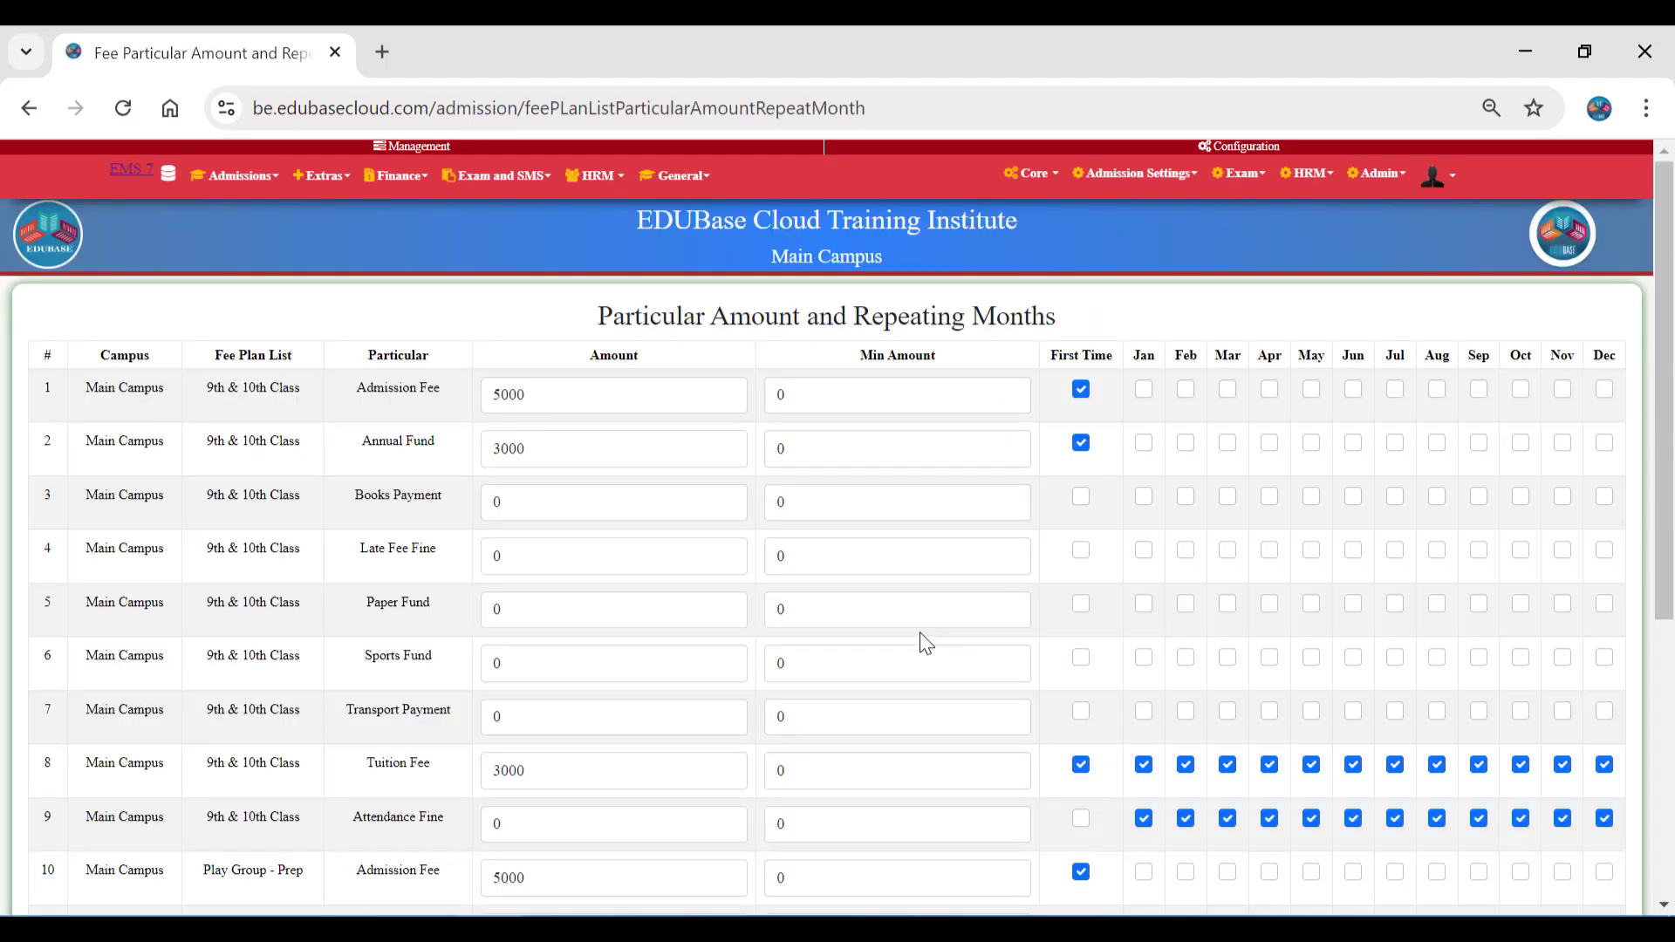
scroll(390, 650, "down", 5)
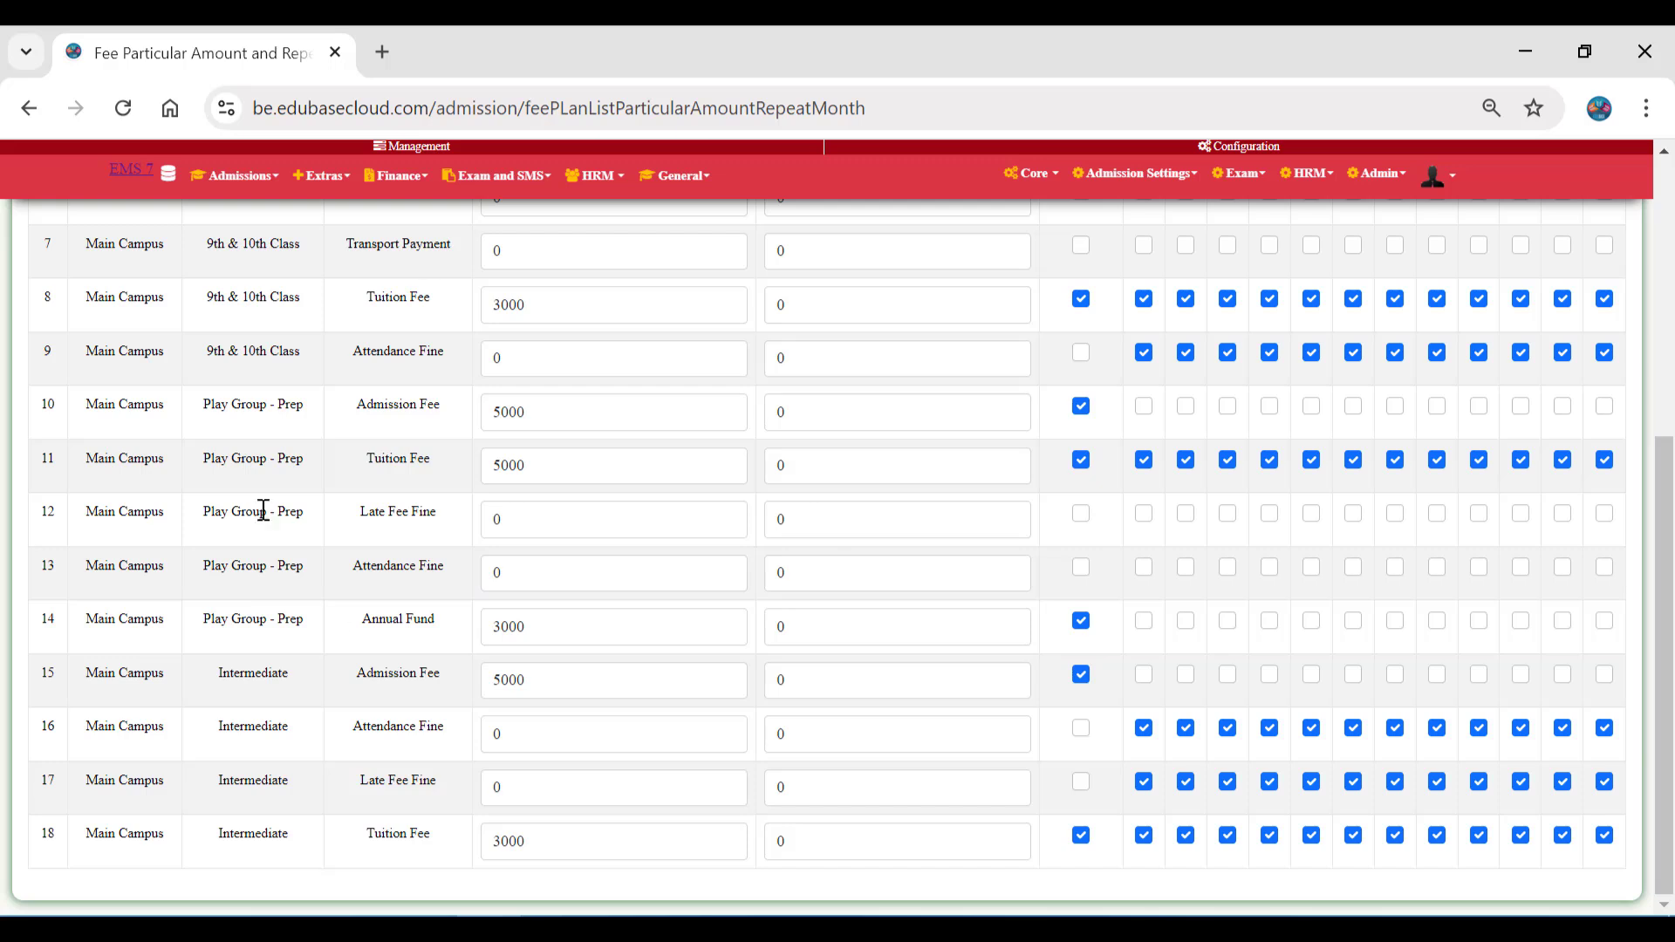
left_click_drag(206, 402, 291, 396)
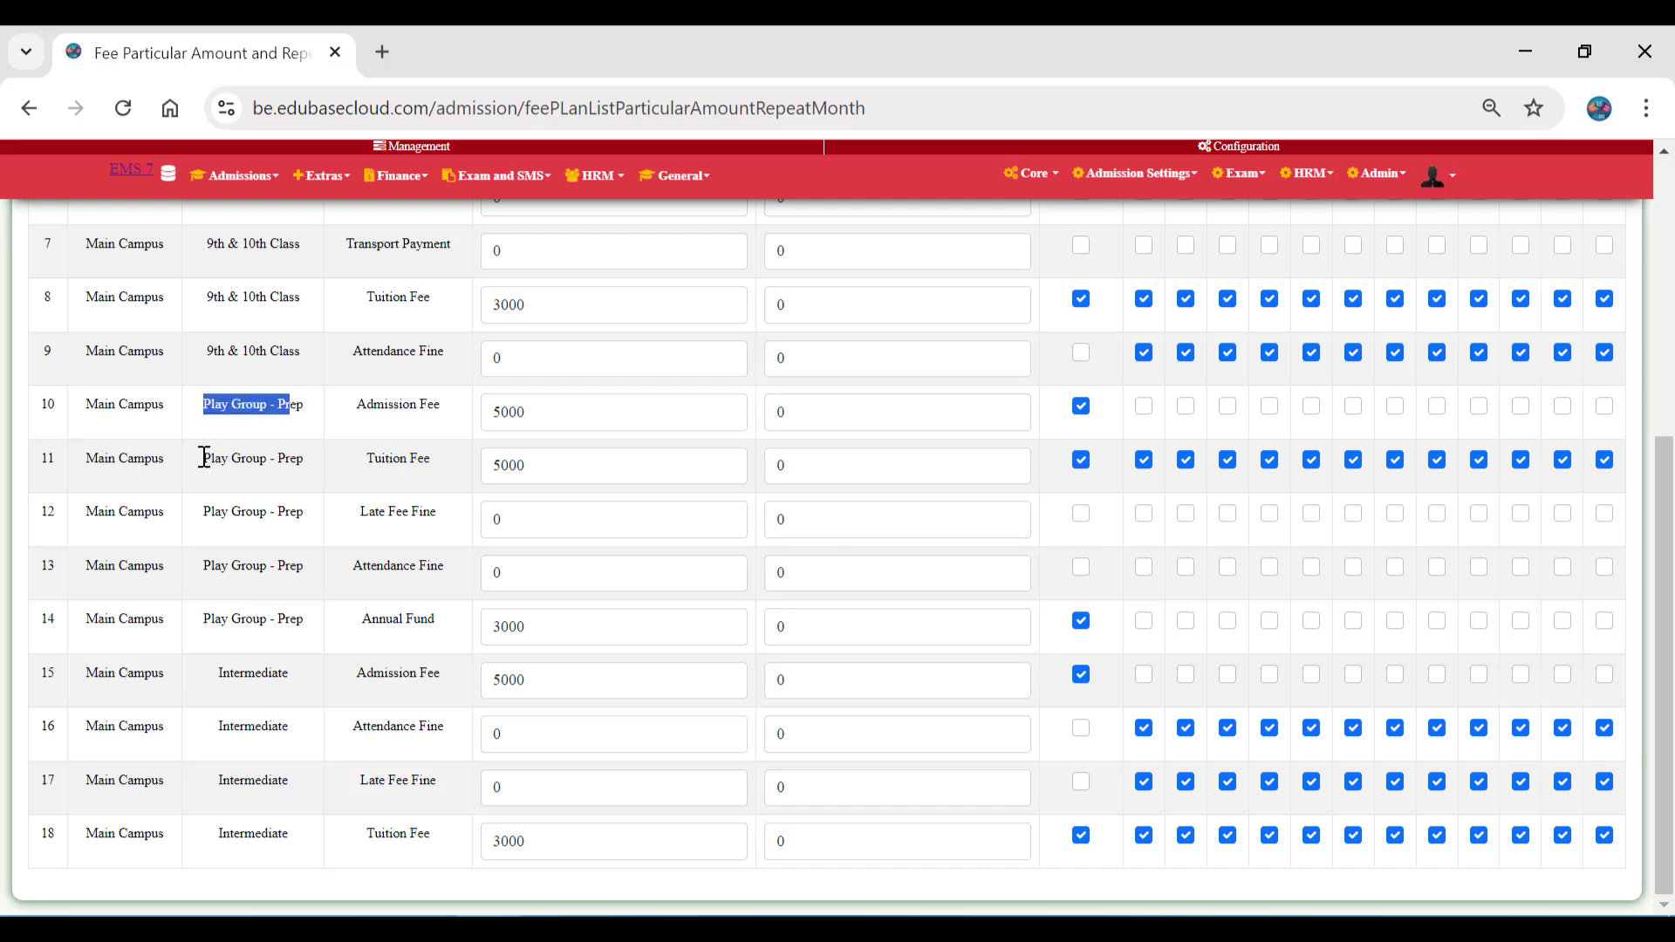
left_click_drag(204, 457, 297, 460)
- Set the Tuition Fee amount of the Play Group - Prep fee plan list to 6000
left_click_drag(567, 464, 467, 472)
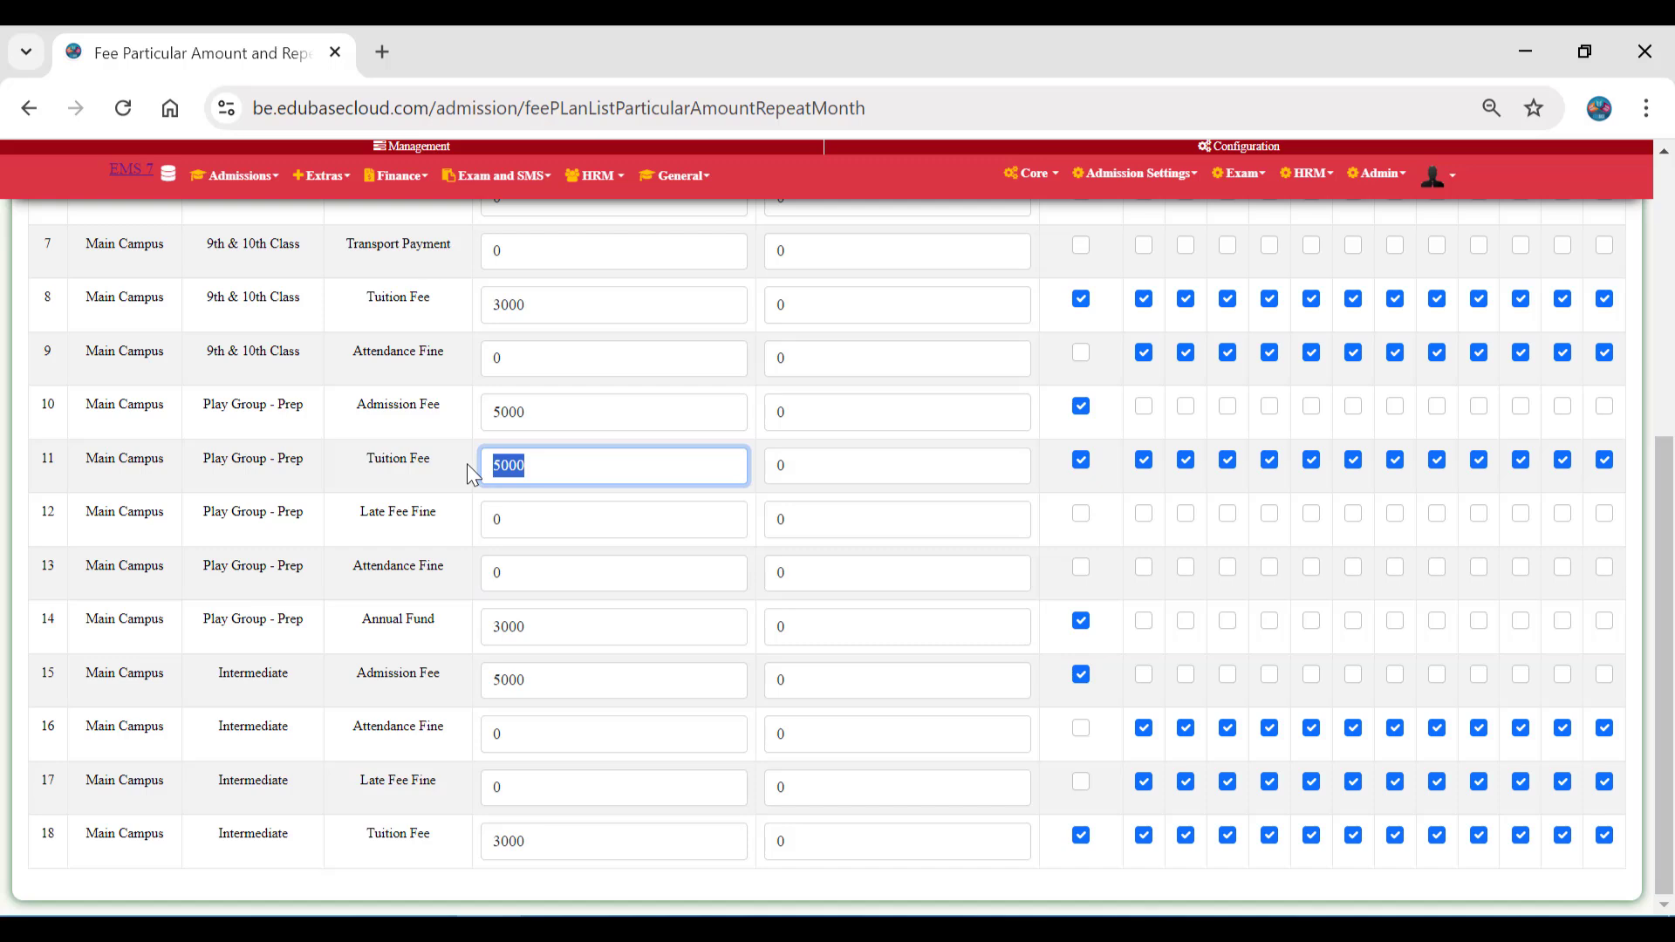
left_click(535, 474)
left_click_drag(536, 472, 477, 482)
scroll(519, 506, "up", 1)
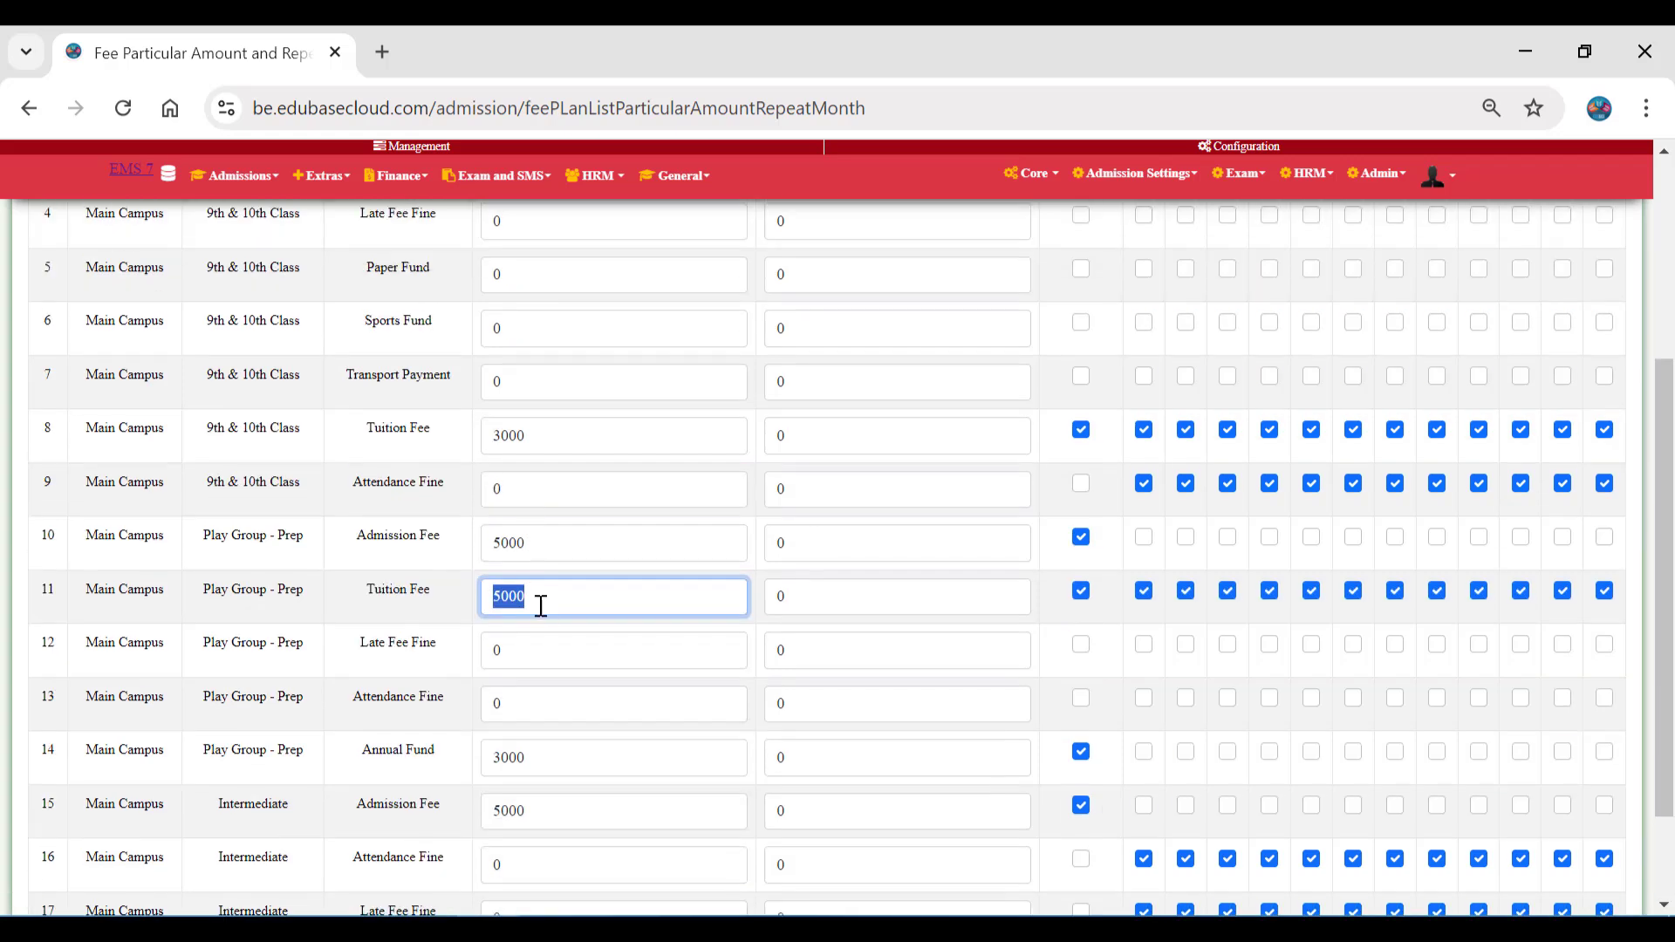
left_click_drag(567, 604, 494, 605)
scroll(563, 586, "up", 3)
scroll(561, 584, "down", 4)
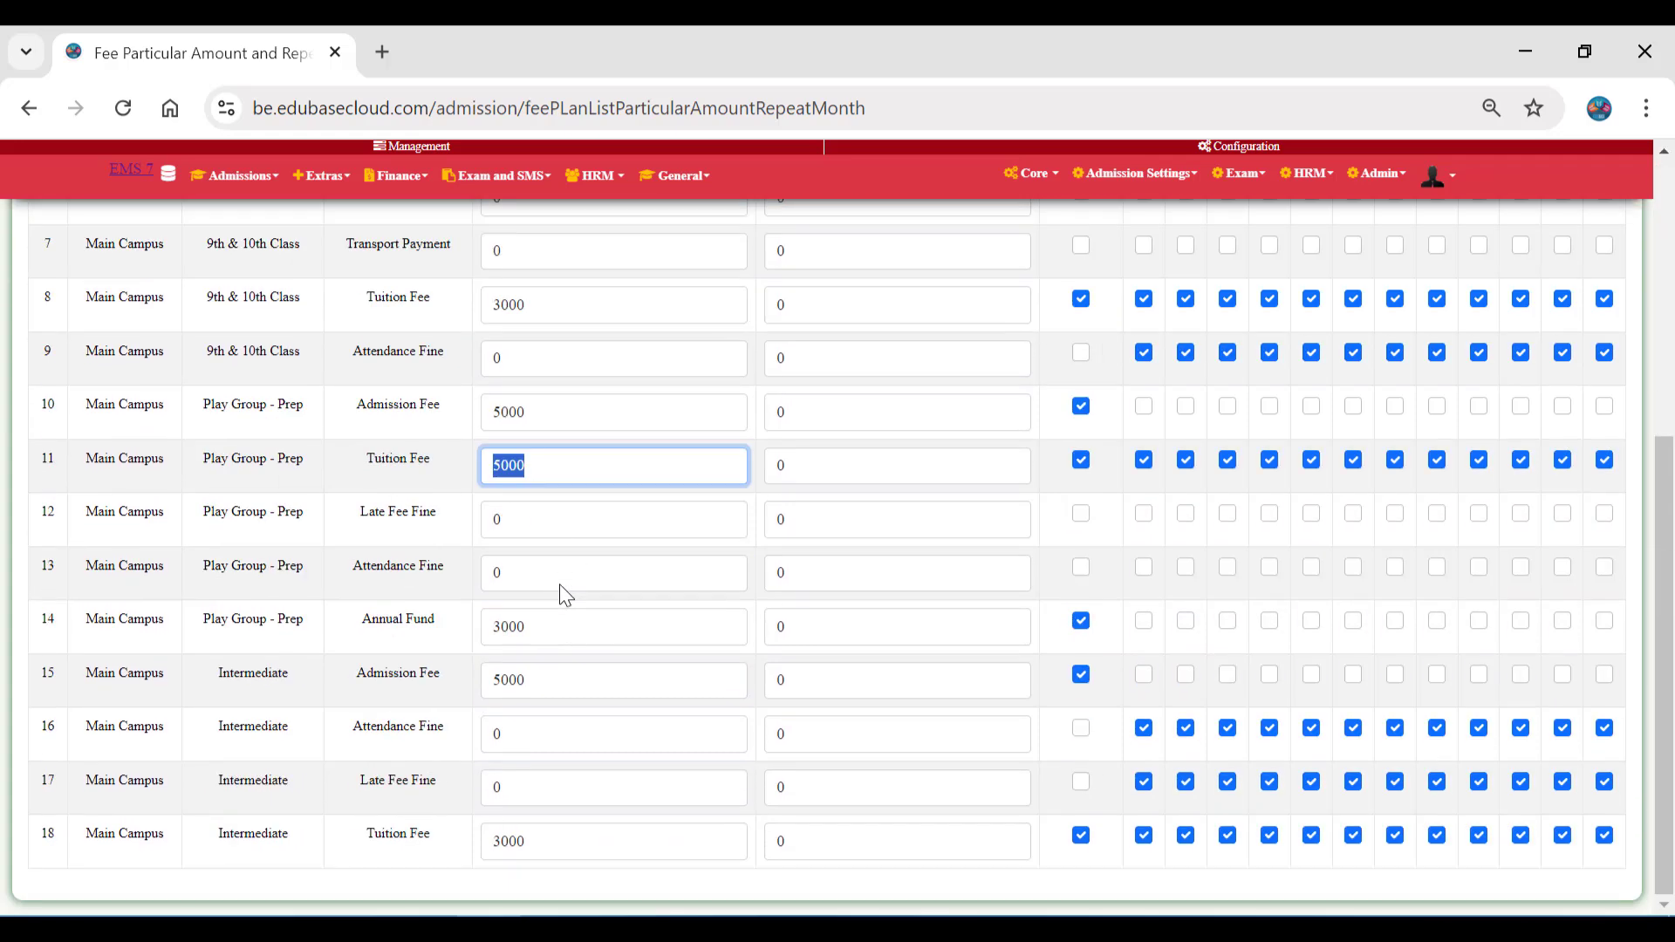
type("0")
key("Tab")
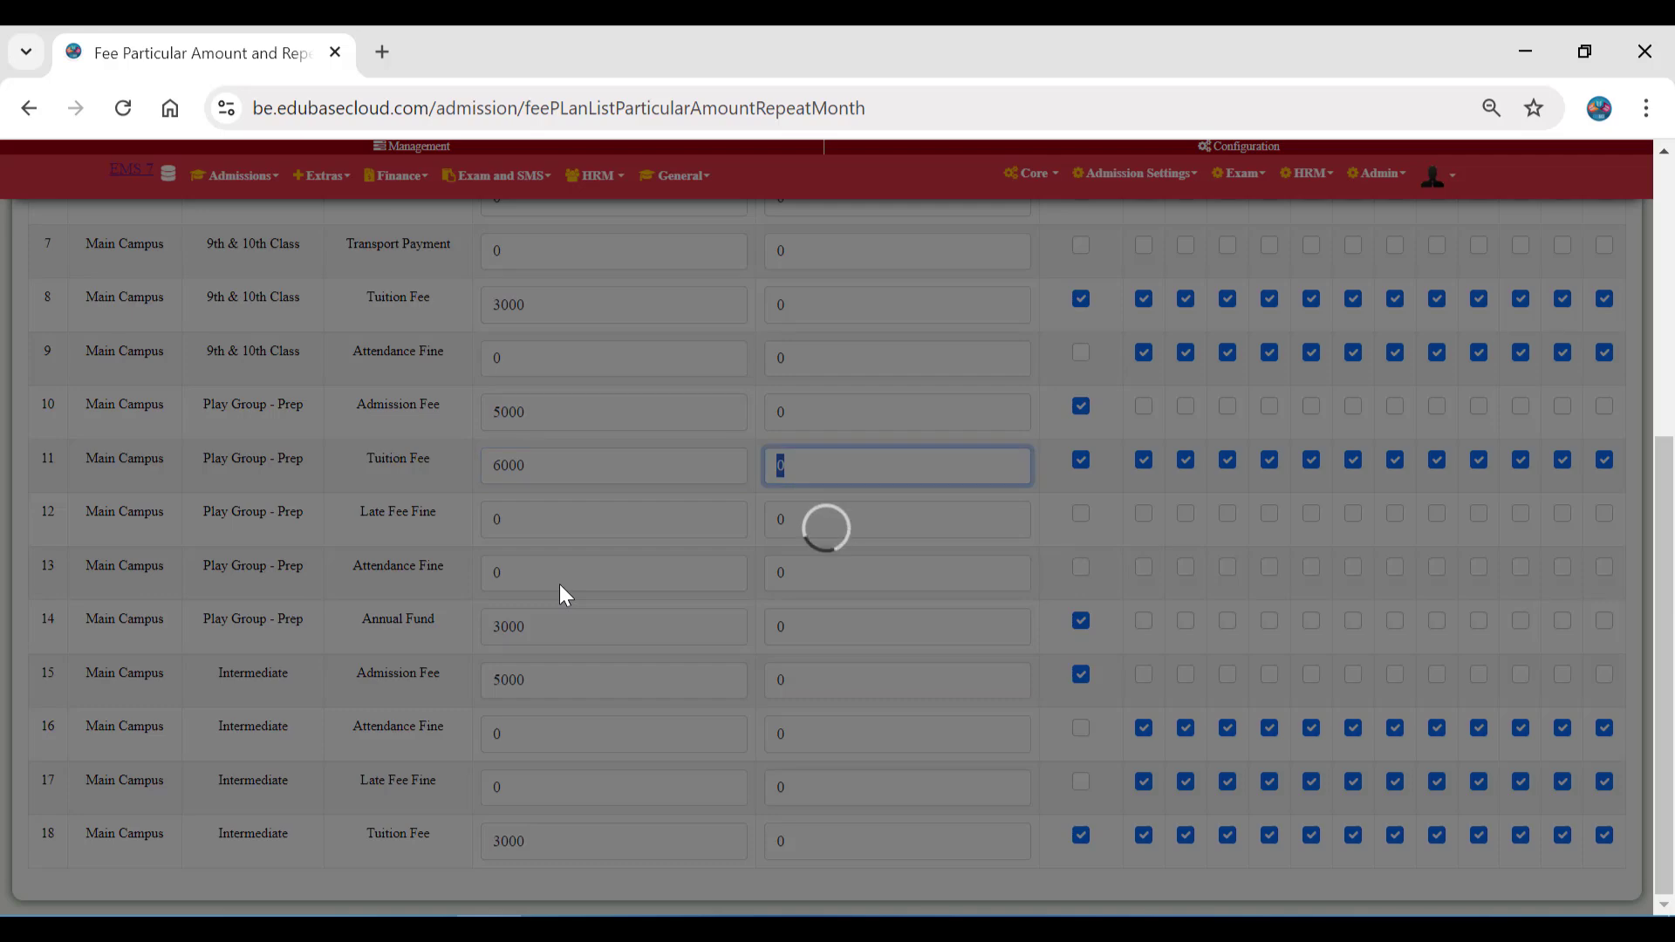
- Review the Admission Fee and Tuition Fee amounts of the Play Group - Prep fee plan list
scroll(622, 568, "up", 3)
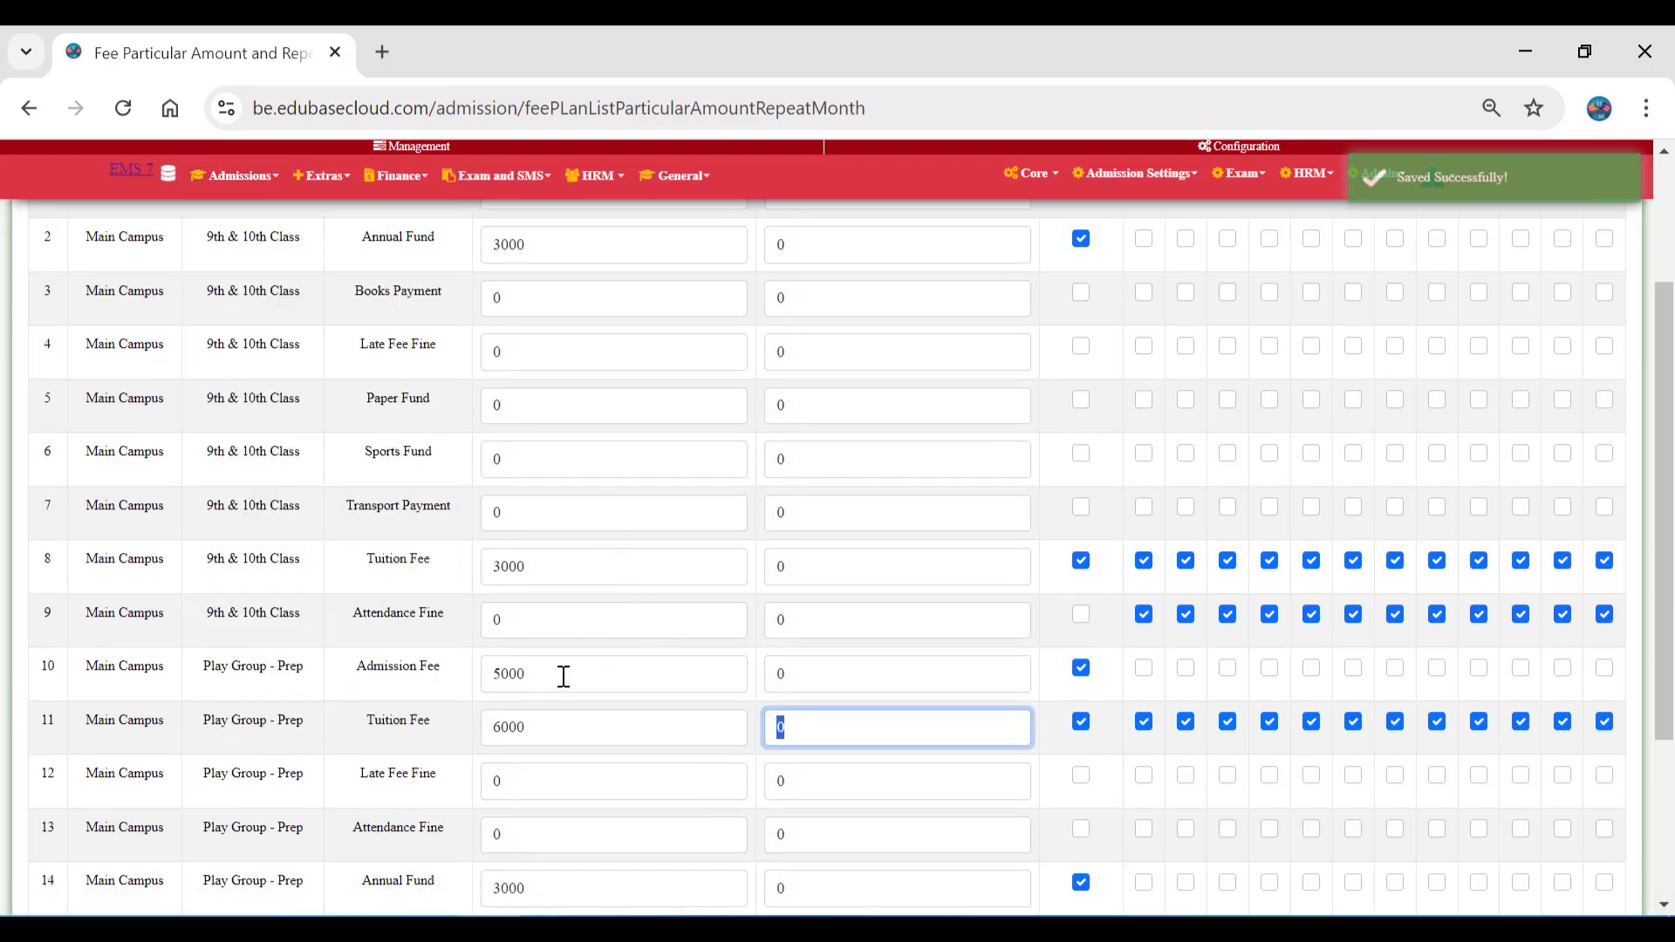
left_click(516, 673)
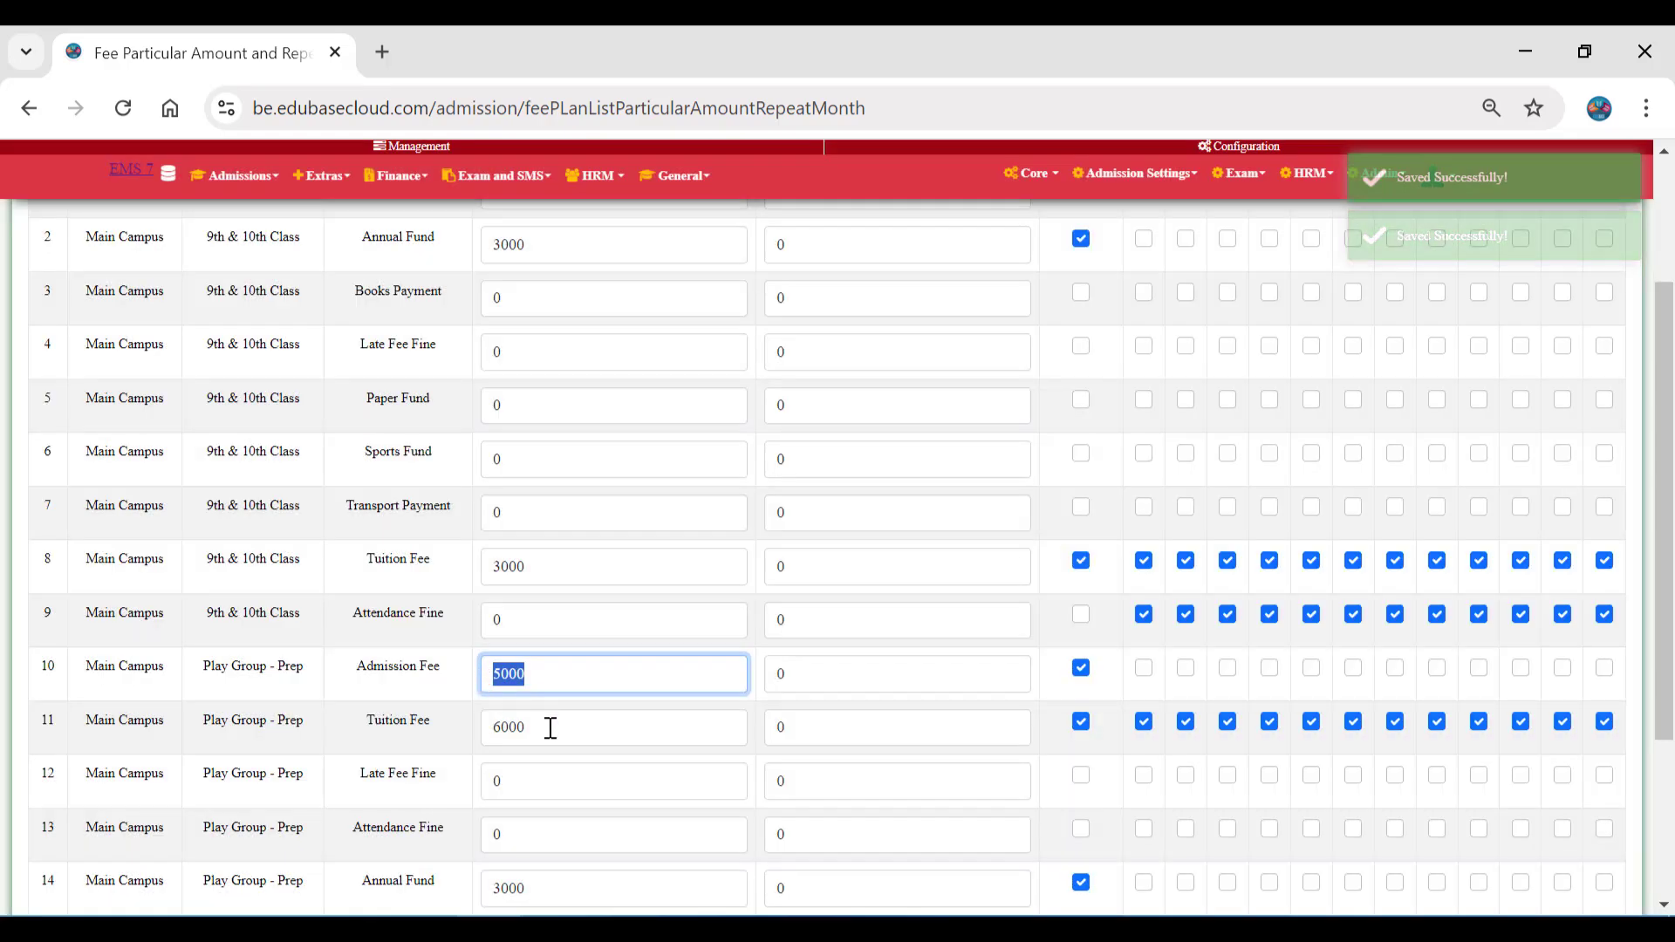
left_click(550, 728)
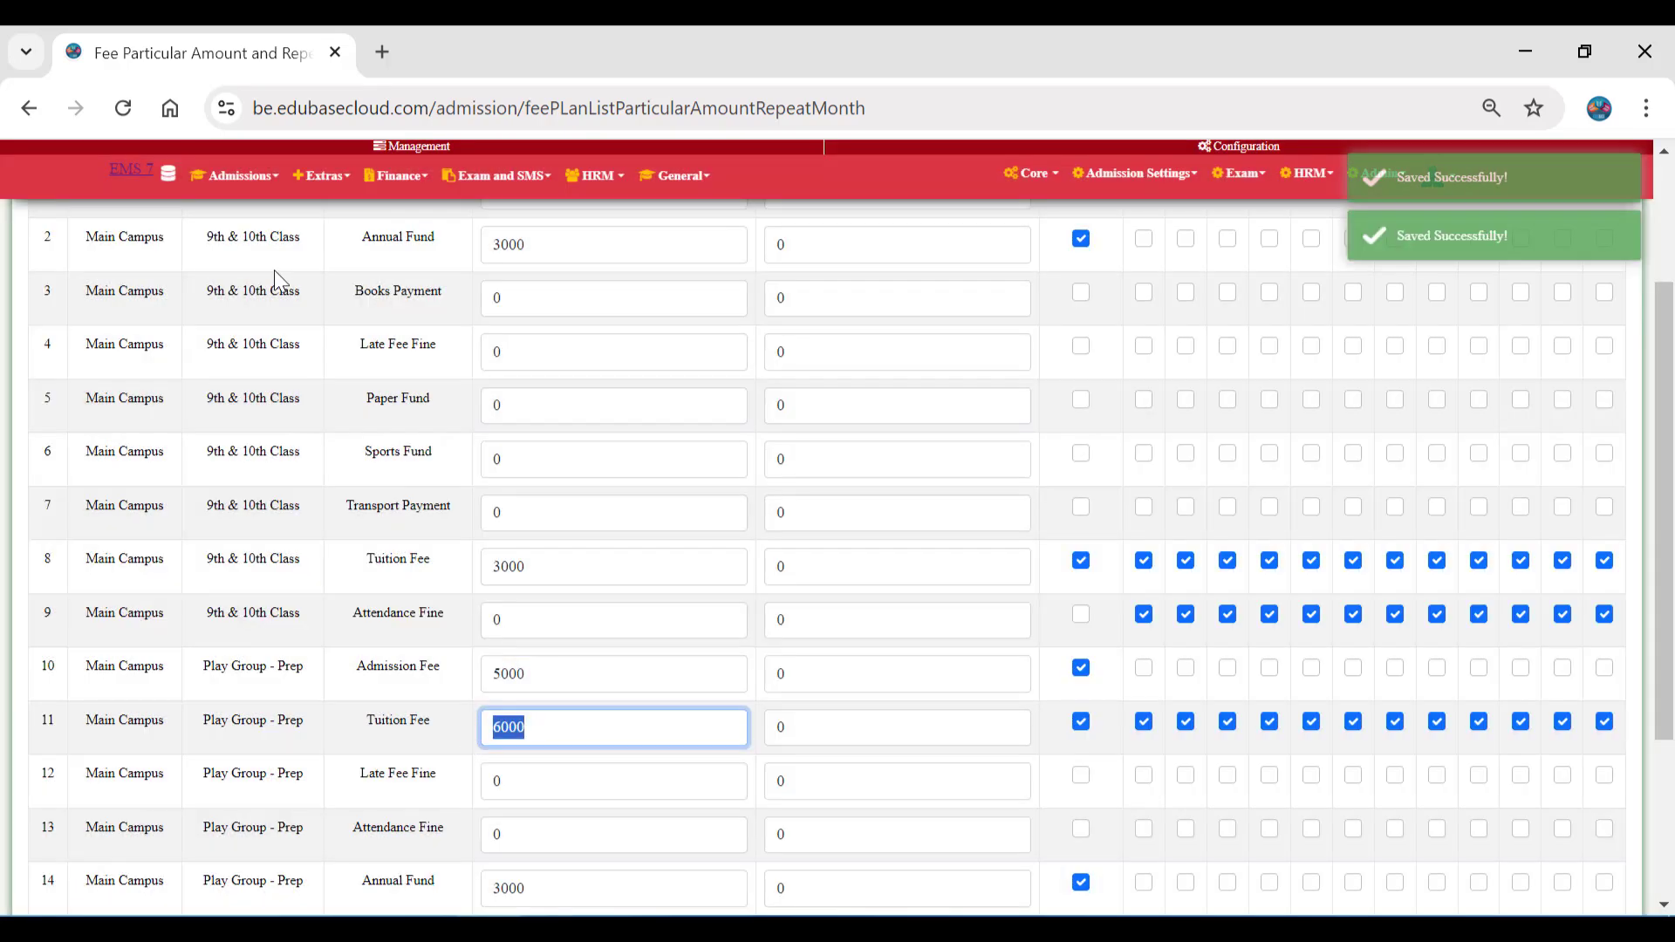